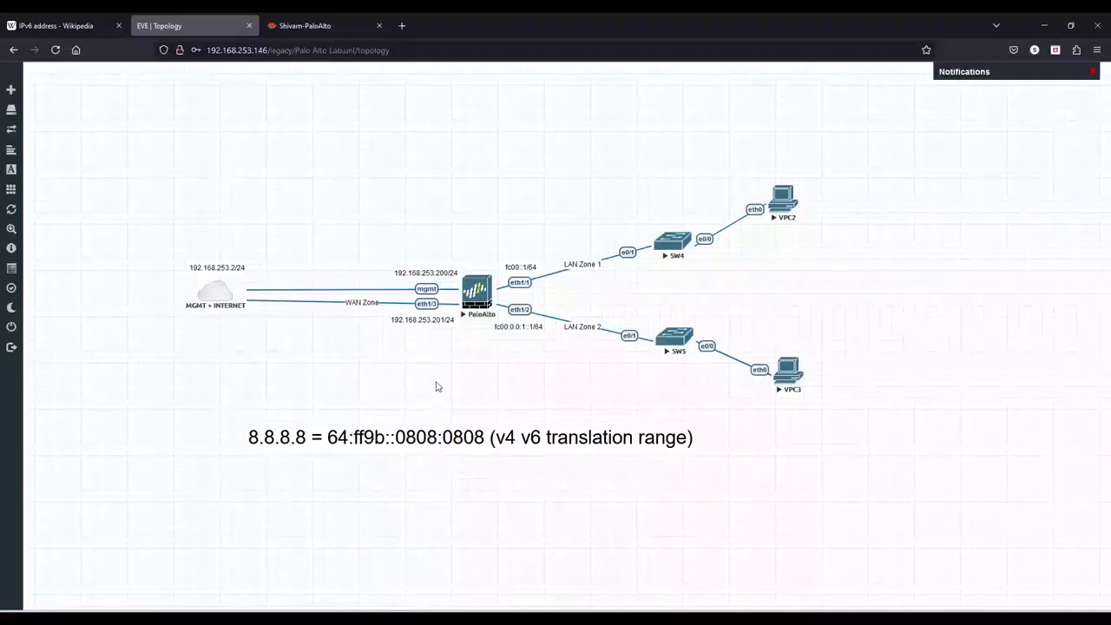
- Open the firewall's interface list, edit ethernet1/1, and set it to Layer3 on the default virtual router
{"action": "left_click", "coordinate": [328, 18]}
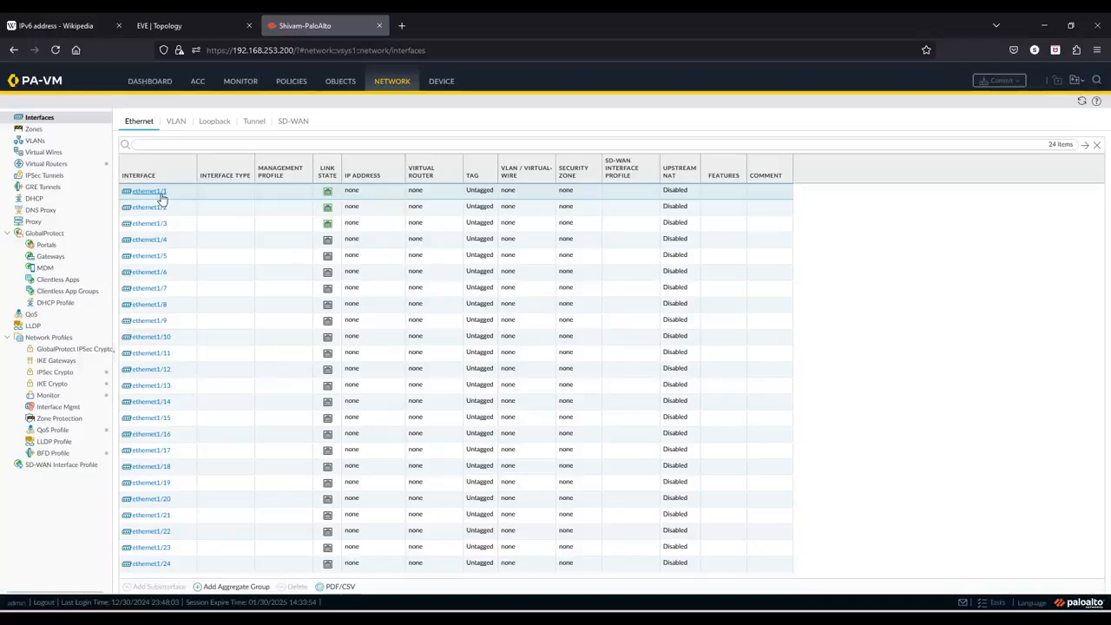
{"action": "left_click", "coordinate": [160, 194]}
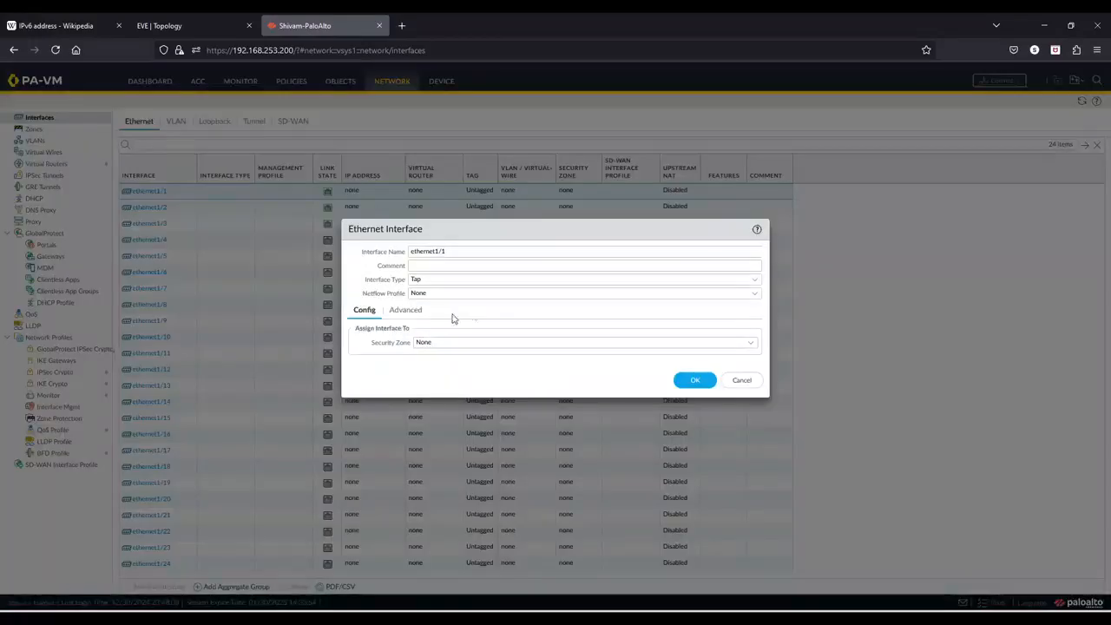
{"action": "left_click", "coordinate": [755, 280]}
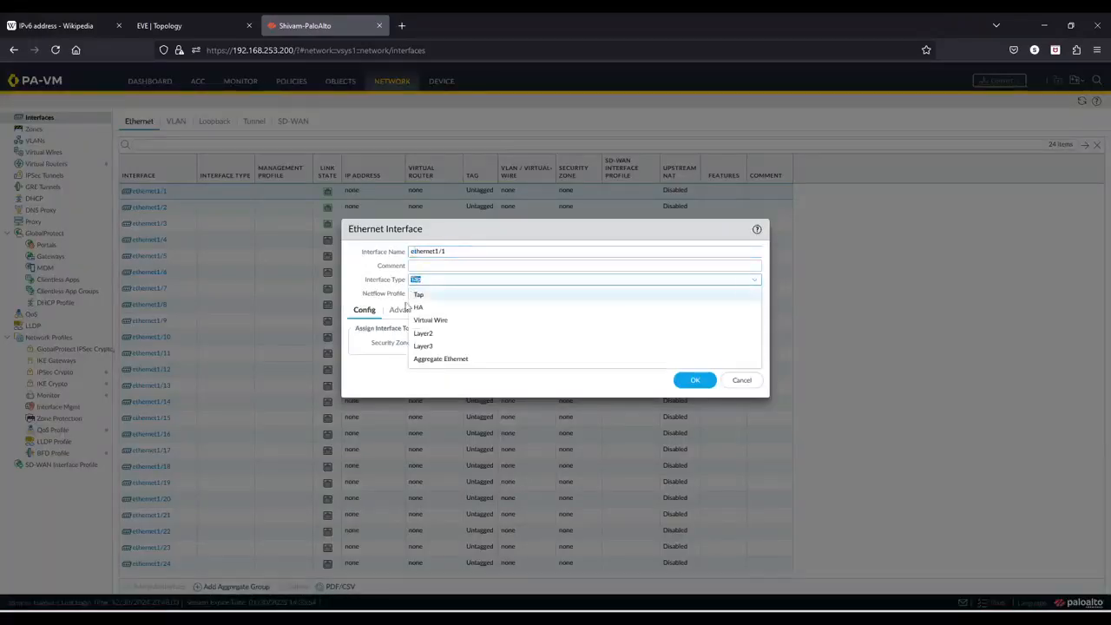
{"action": "left_click", "coordinate": [442, 347]}
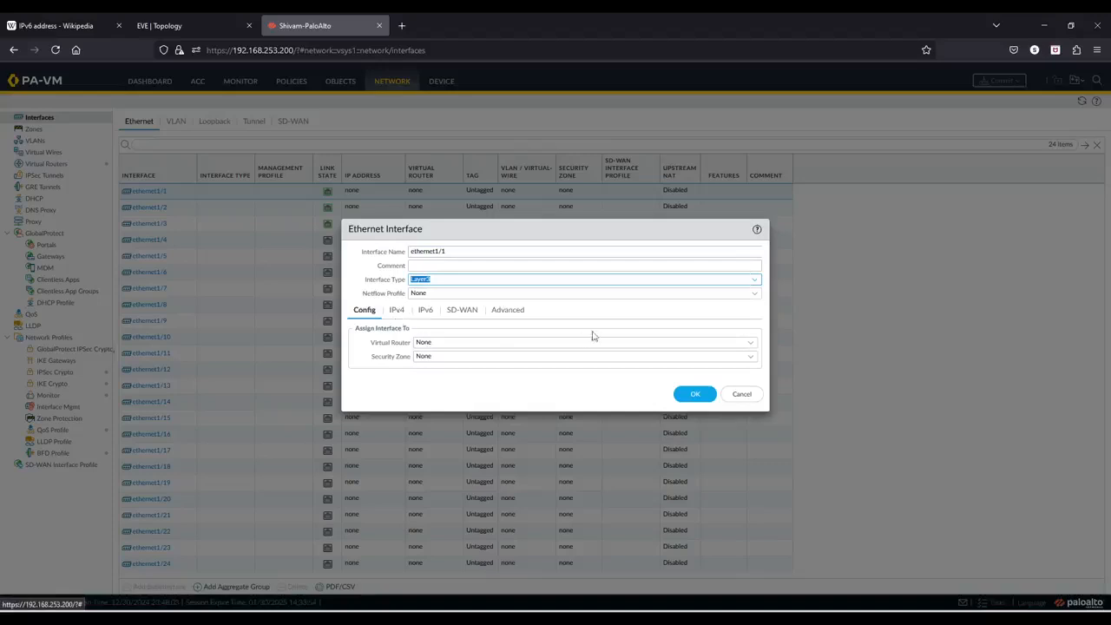
{"action": "left_click", "coordinate": [750, 343]}
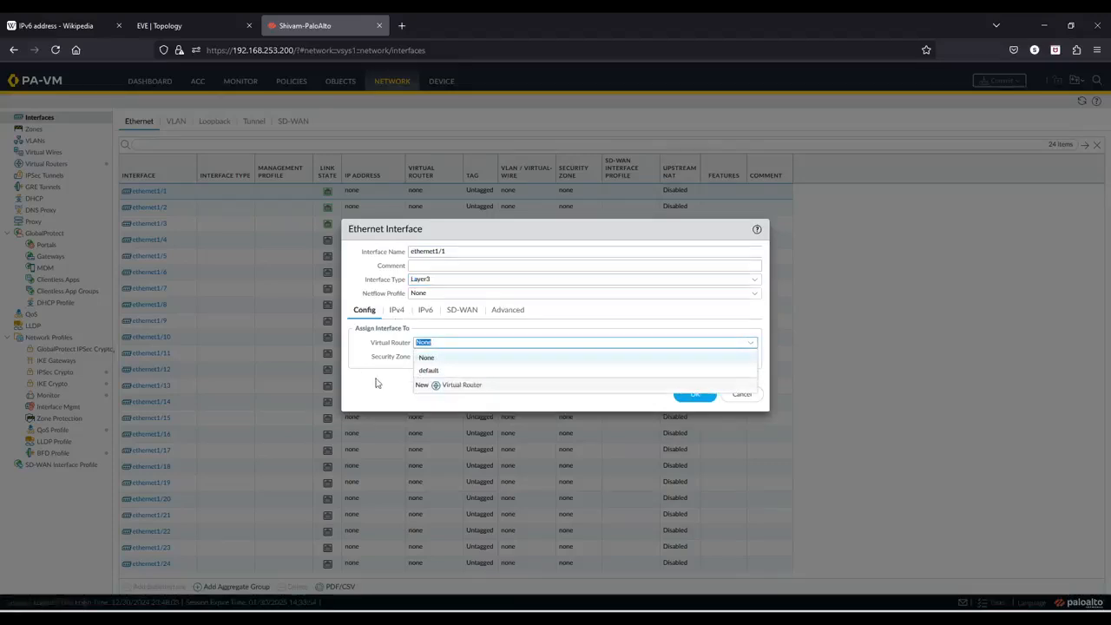
{"action": "left_click", "coordinate": [450, 370]}
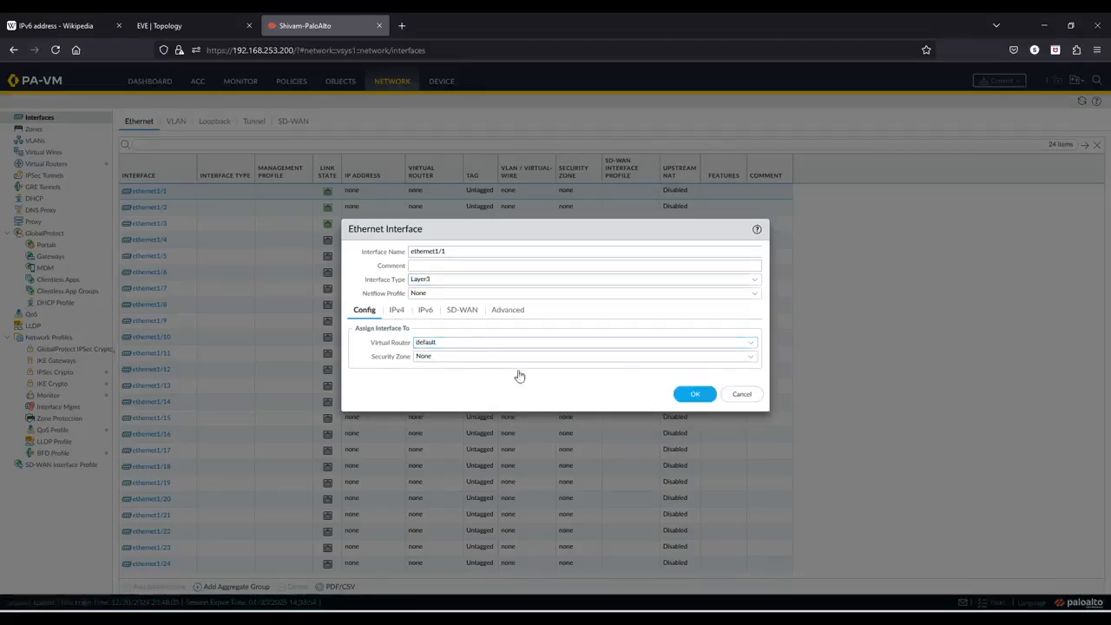
- Create a new security zone named LAN Zone 1 and assign it to ethernet1/1
{"action": "left_click", "coordinate": [452, 357]}
{"action": "left_click", "coordinate": [450, 387]}
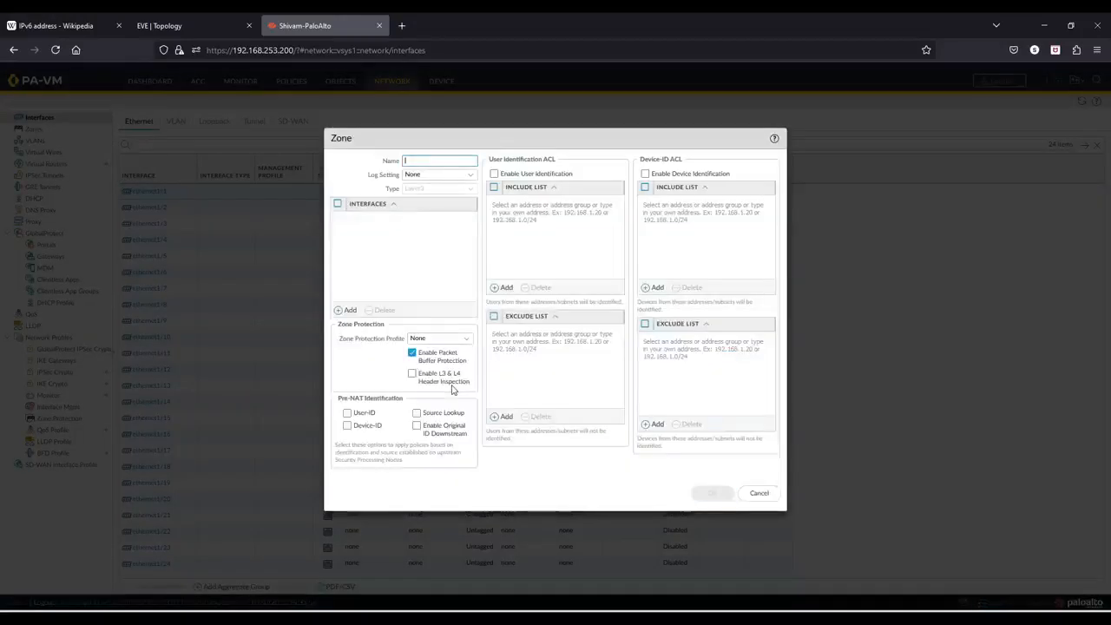
{"action": "key", "text": "Caps_Lock"}
{"action": "type", "text": "LAN Z"}
{"action": "key", "text": "Caps_Lock"}
{"action": "type", "text": "o"}
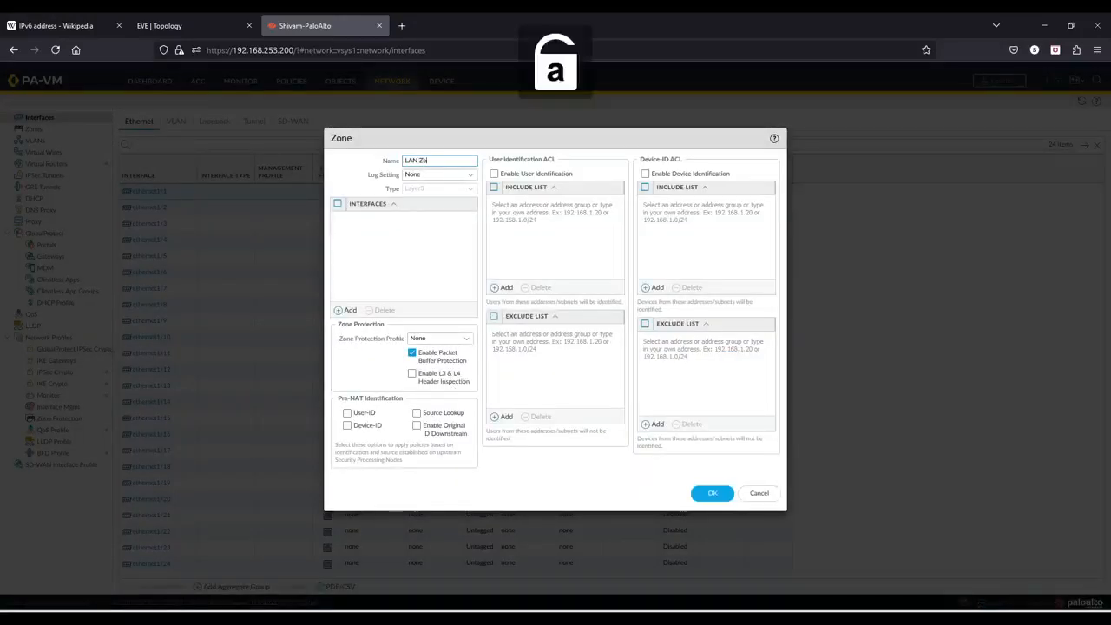
{"action": "type", "text": "ne 1"}
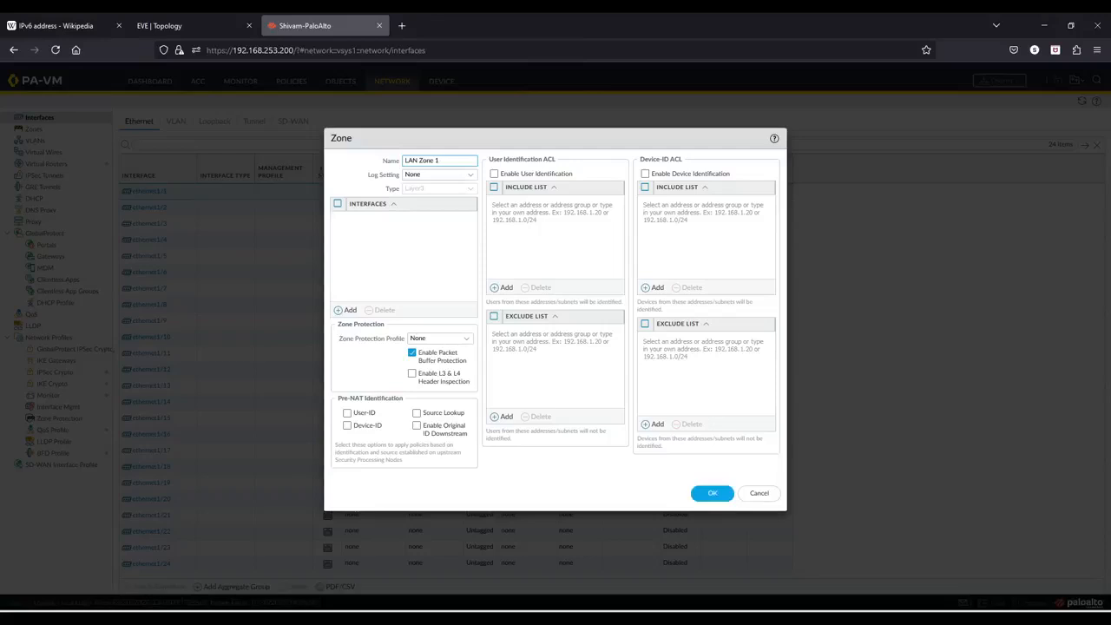
{"action": "left_click", "coordinate": [713, 493]}
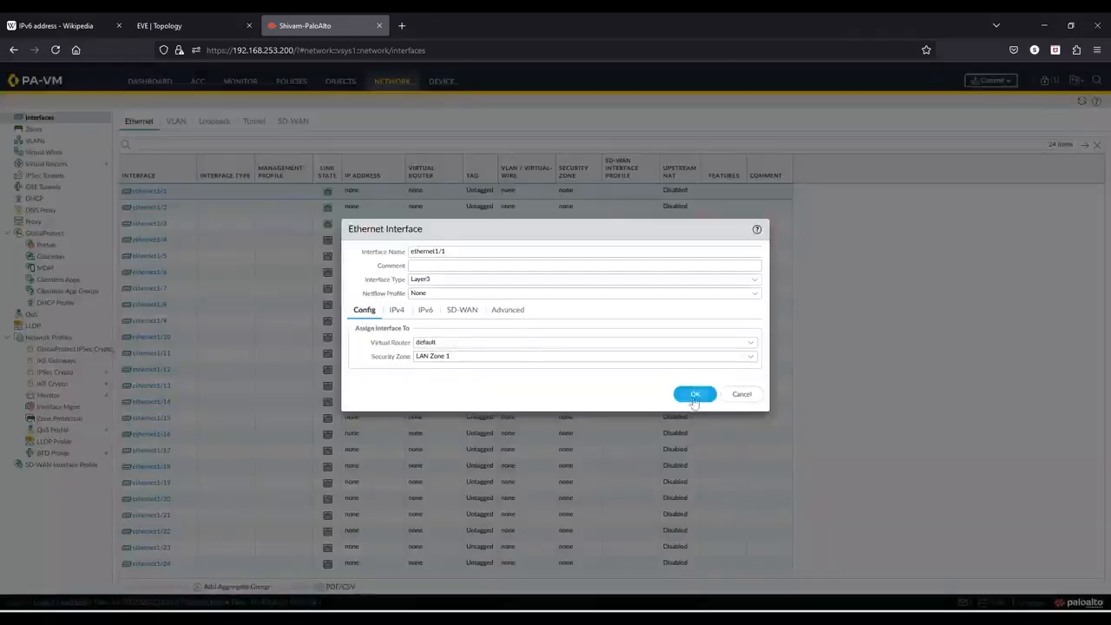
- Enable IPv6 on ethernet1/1 and add the address fc00::1/64 with Send Router Advertisement turned on
{"action": "left_click", "coordinate": [425, 311]}
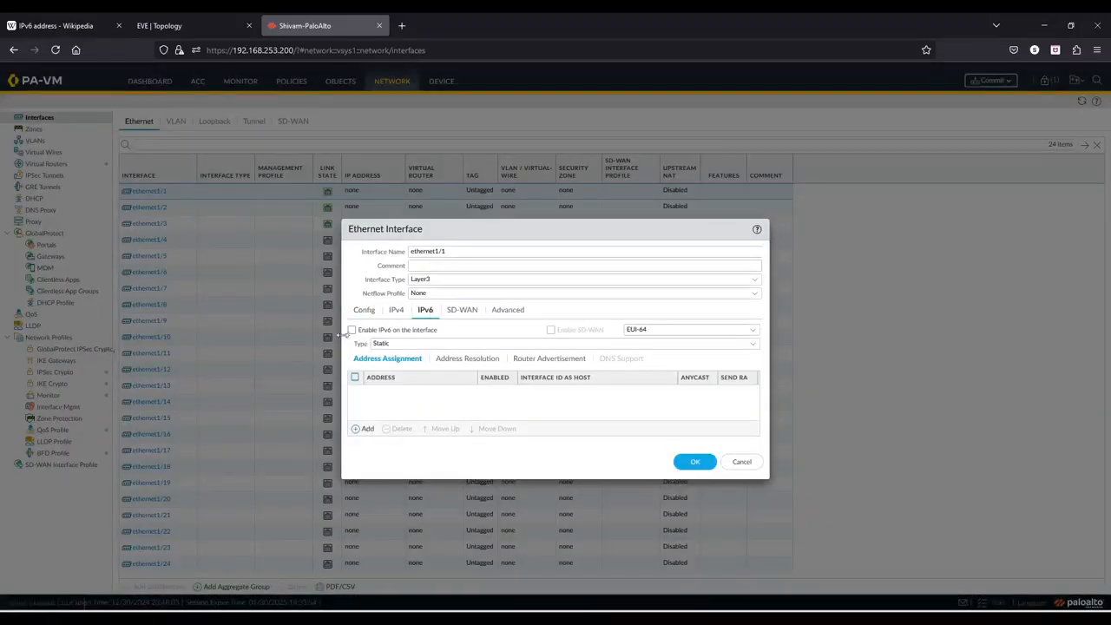
{"action": "left_click", "coordinate": [352, 330]}
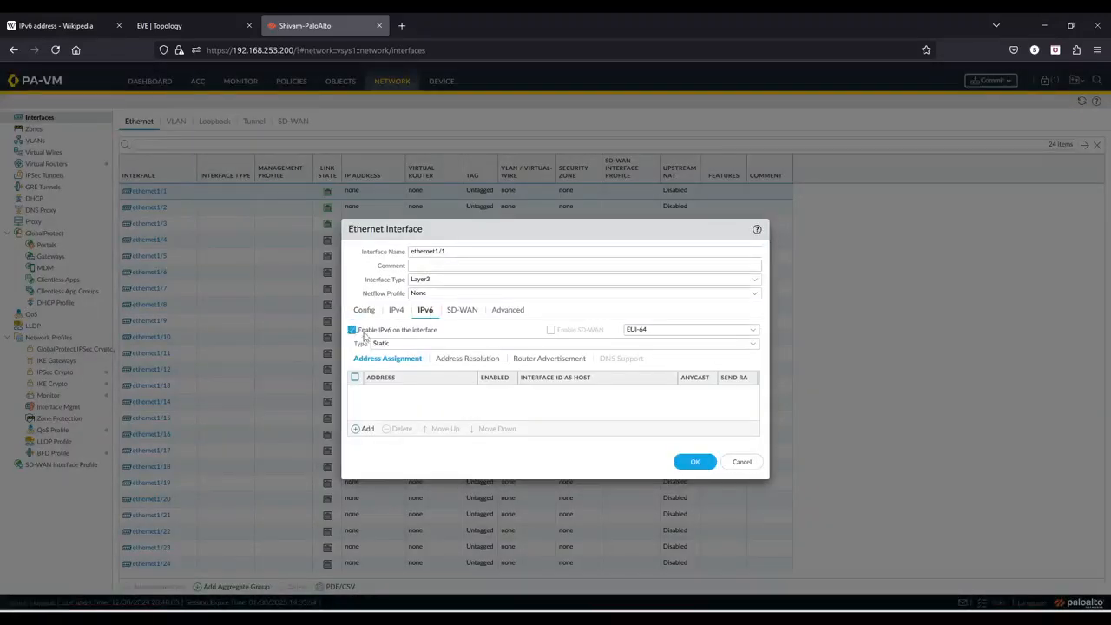
{"action": "left_click", "coordinate": [358, 431]}
{"action": "left_click", "coordinate": [551, 265]}
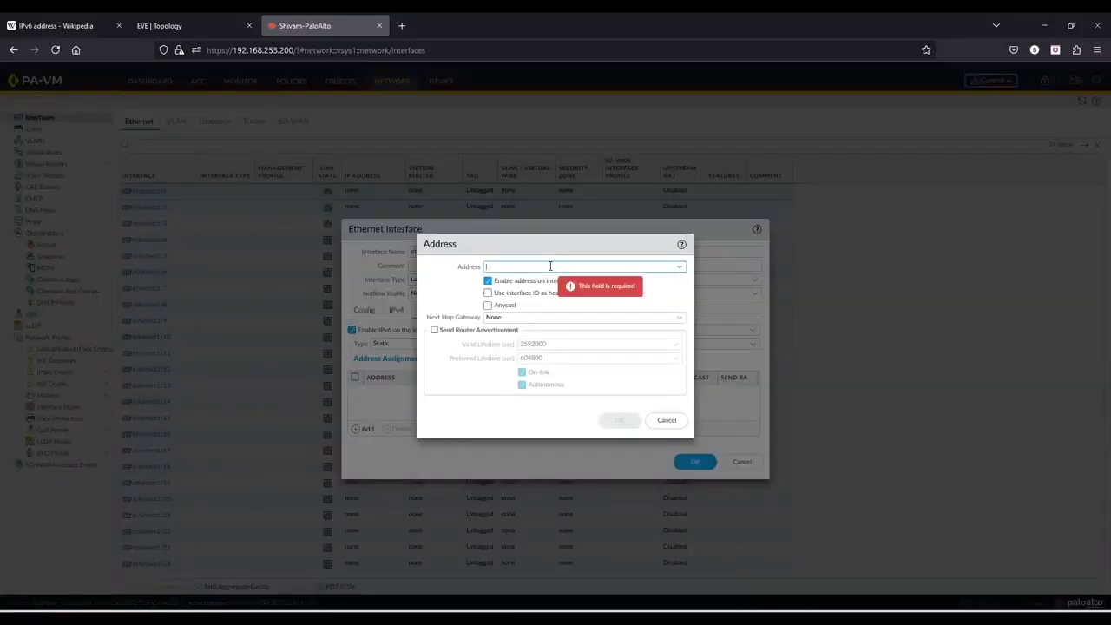
{"action": "type", "text": "fc00"}
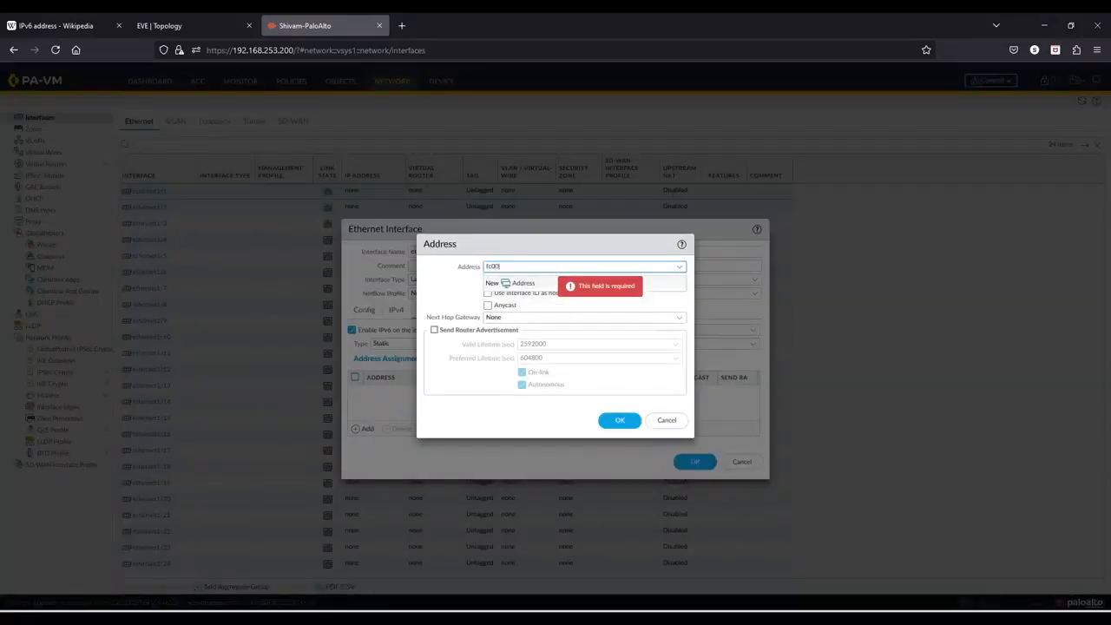
{"action": "type", "text": "::1/64"}
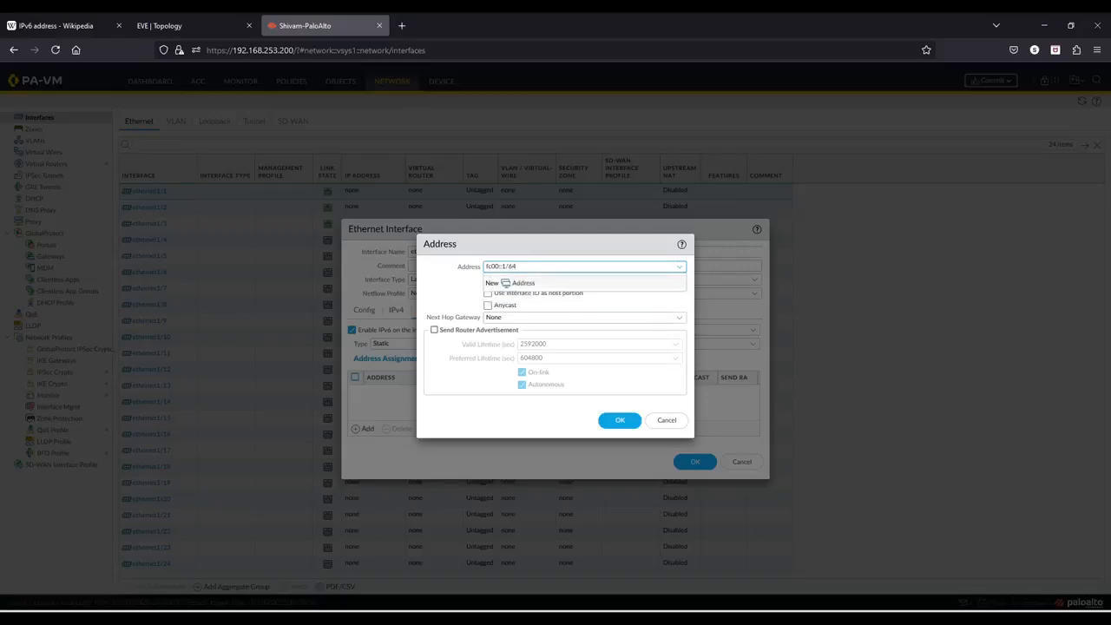
{"action": "left_click", "coordinate": [440, 291]}
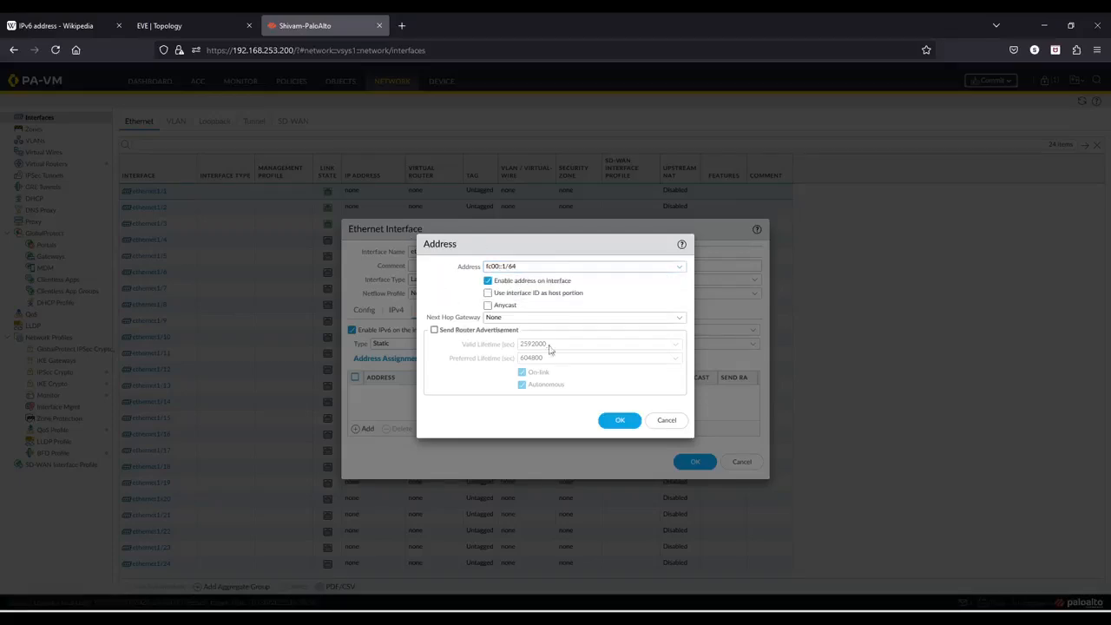
{"action": "left_click", "coordinate": [434, 331]}
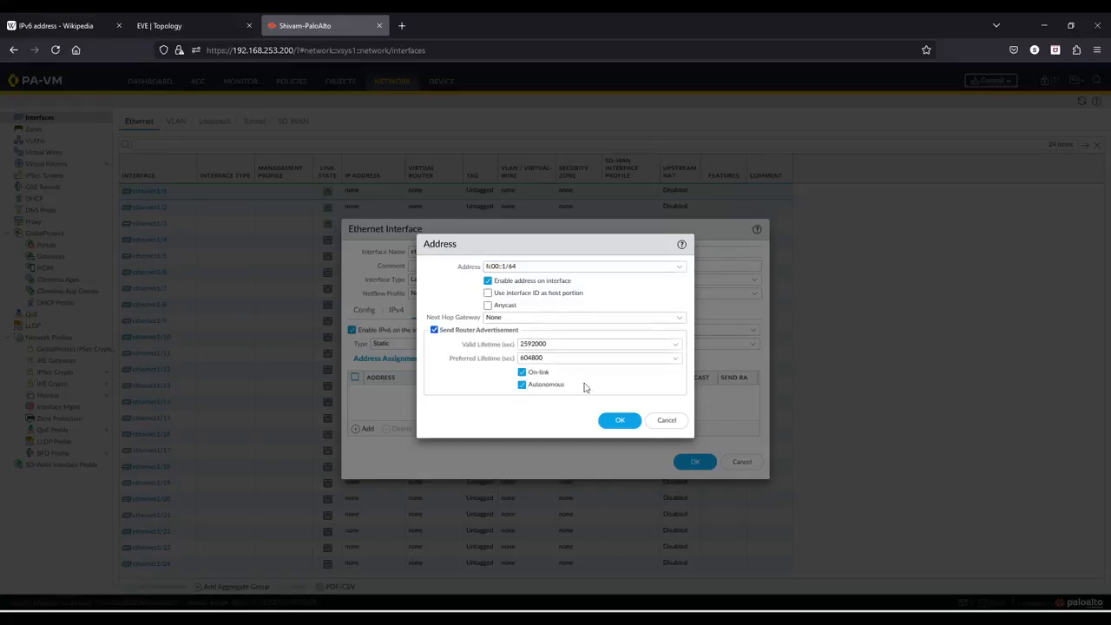
{"action": "left_click", "coordinate": [619, 420]}
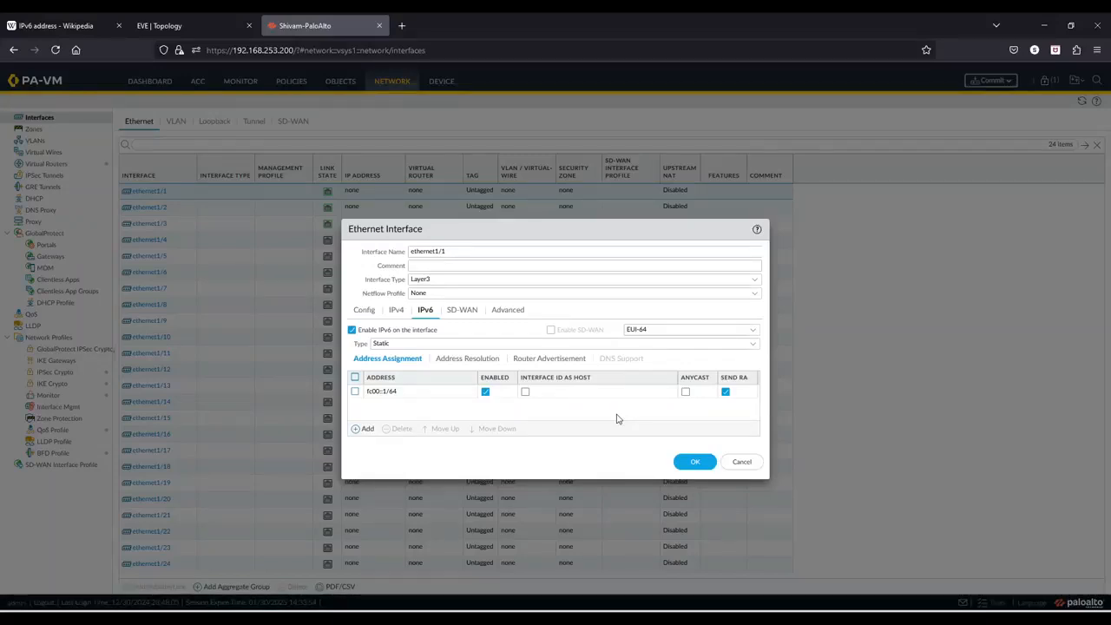
- Enable router advertisement for ethernet1/1 and save the interface settings
{"action": "left_click", "coordinate": [556, 359]}
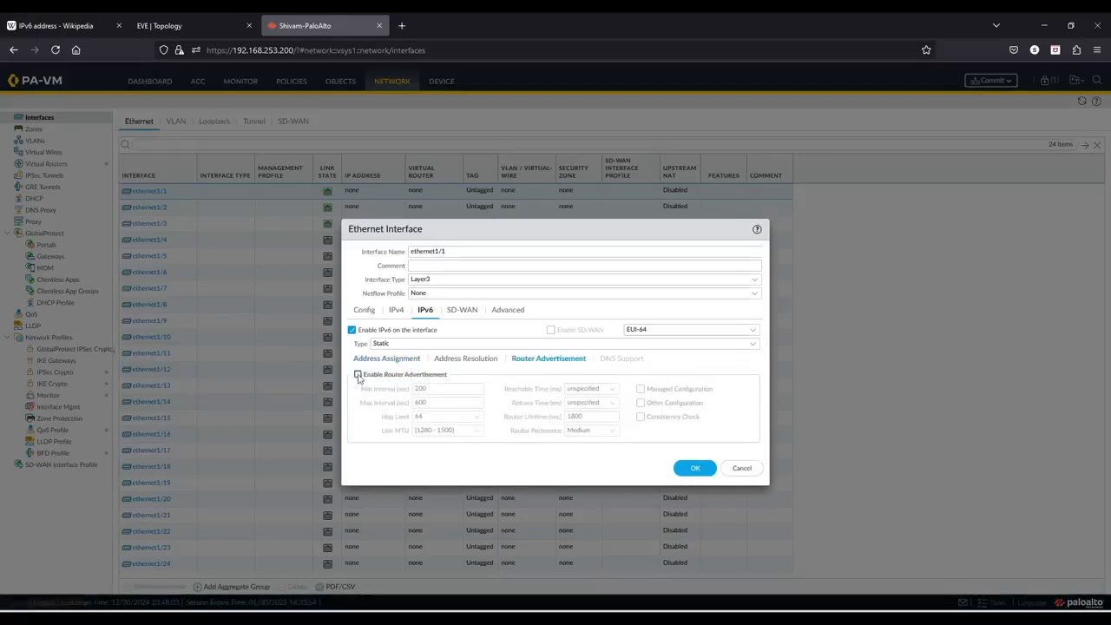
{"action": "left_click", "coordinate": [357, 374]}
{"action": "left_click", "coordinate": [697, 468]}
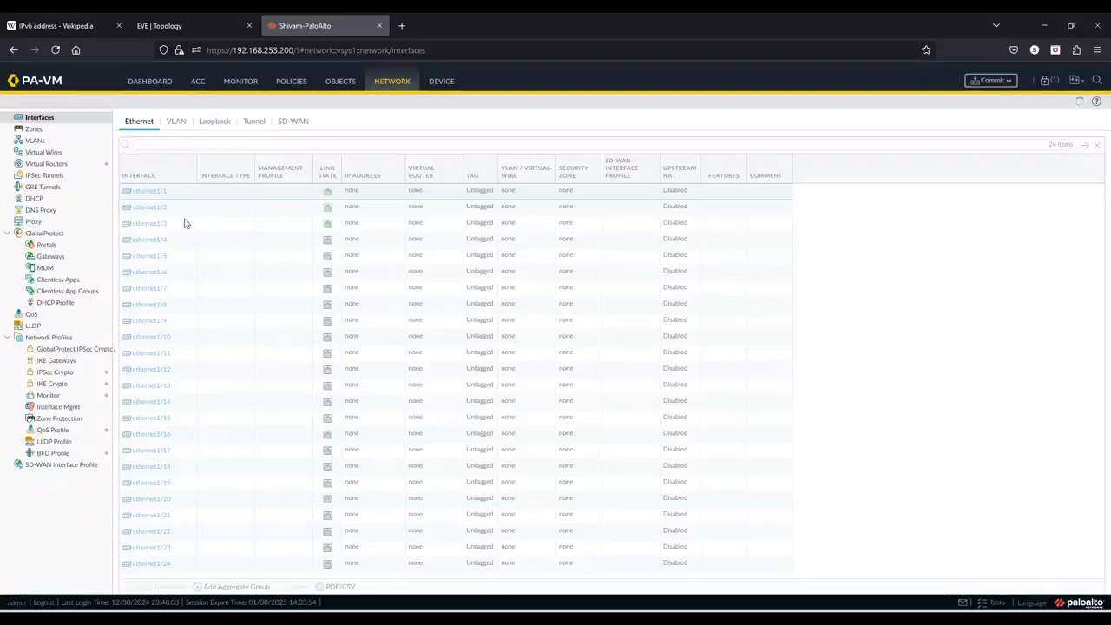
- Edit ethernet1/2 and set it to Layer3 on the default virtual router
{"action": "left_click", "coordinate": [160, 210]}
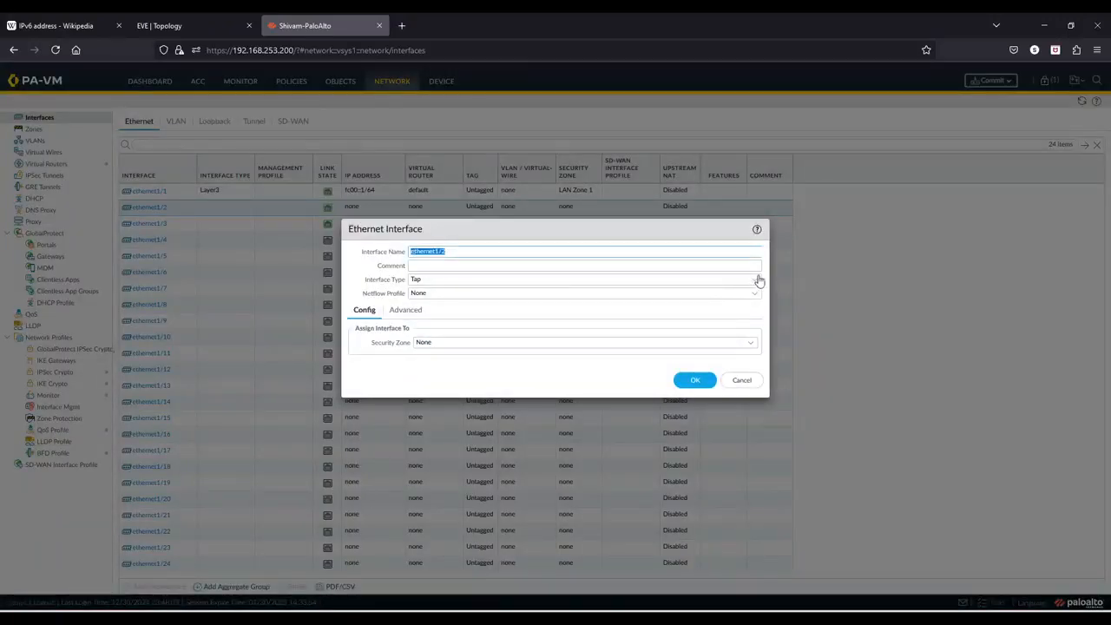
{"action": "left_click", "coordinate": [753, 280]}
{"action": "left_click", "coordinate": [469, 346]}
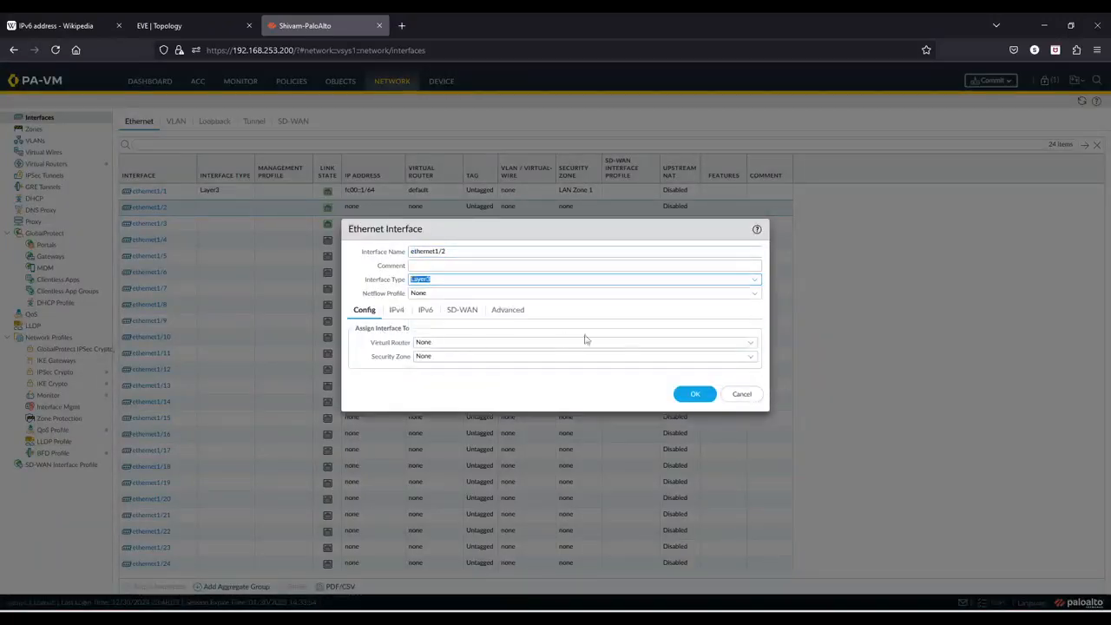
{"action": "left_click", "coordinate": [748, 343]}
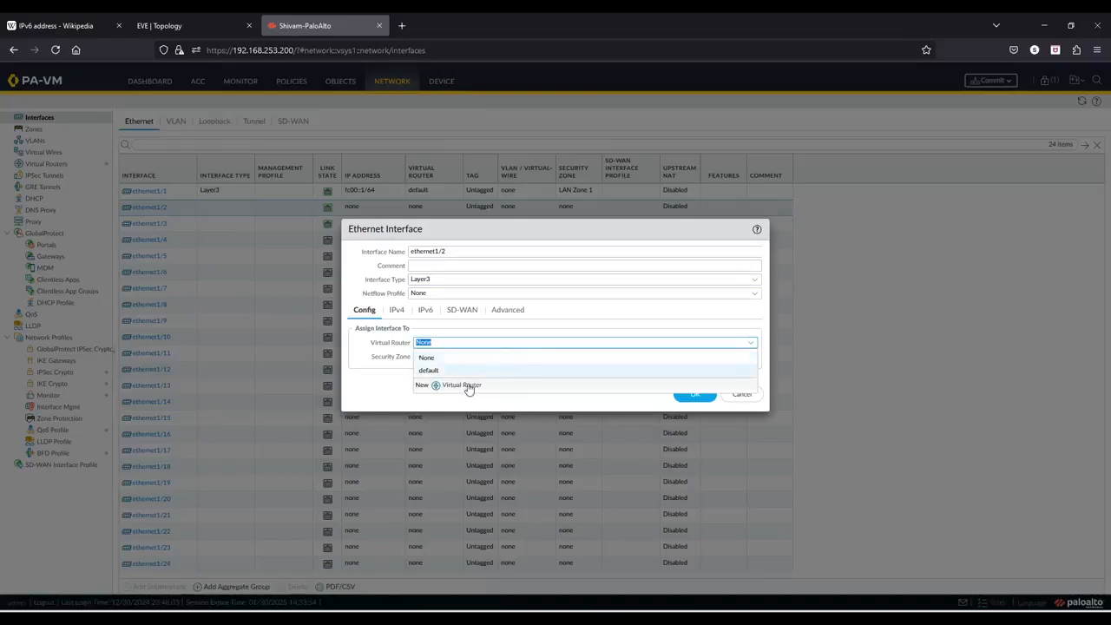
{"action": "left_click", "coordinate": [428, 370]}
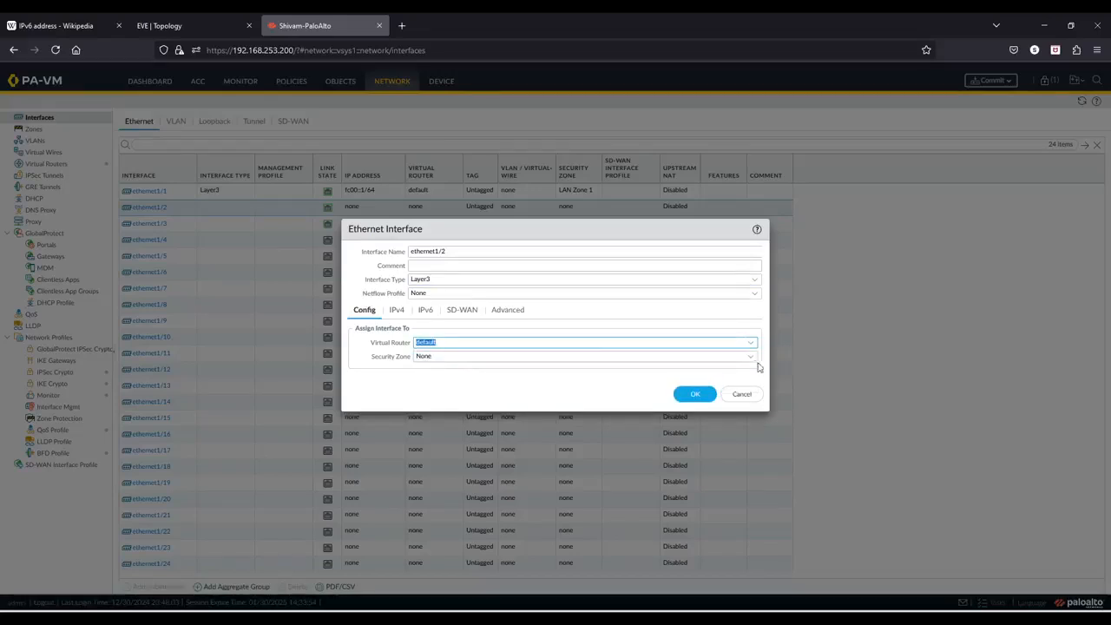
- Create a new security zone named LAN Zone 2 and assign it to ethernet1/2
{"action": "left_click", "coordinate": [432, 358]}
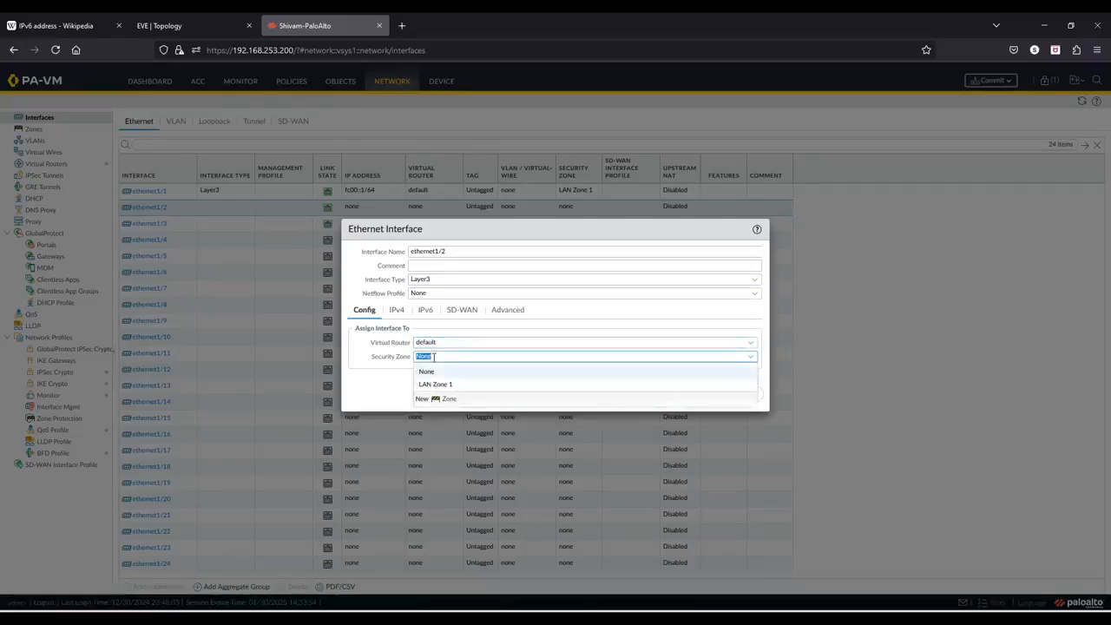
{"action": "left_click", "coordinate": [446, 399]}
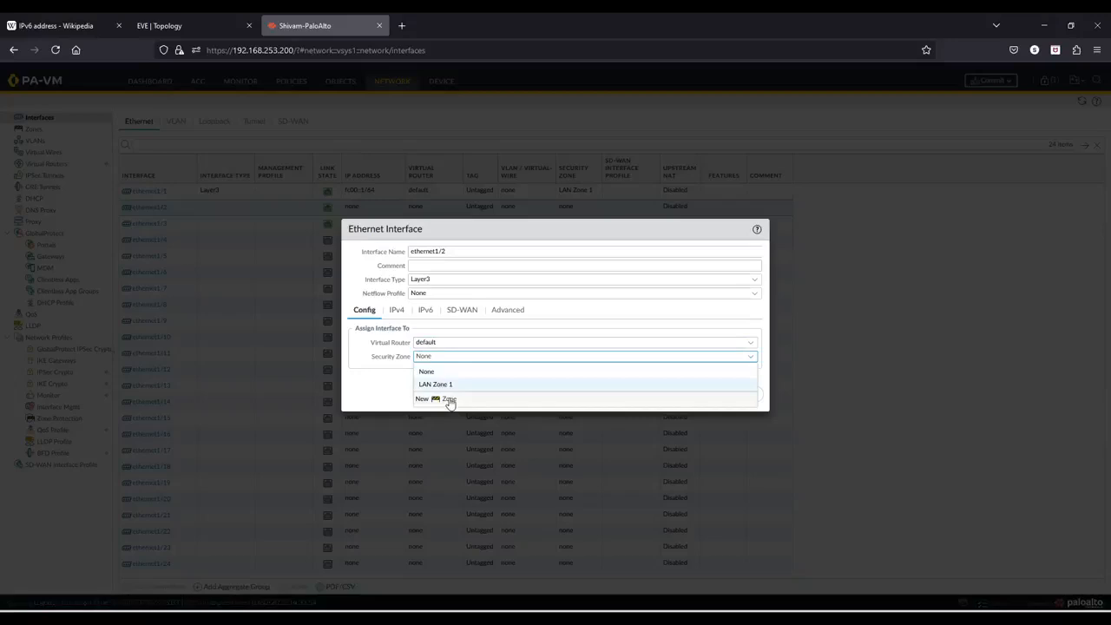
{"action": "key", "text": "Caps_Lock"}
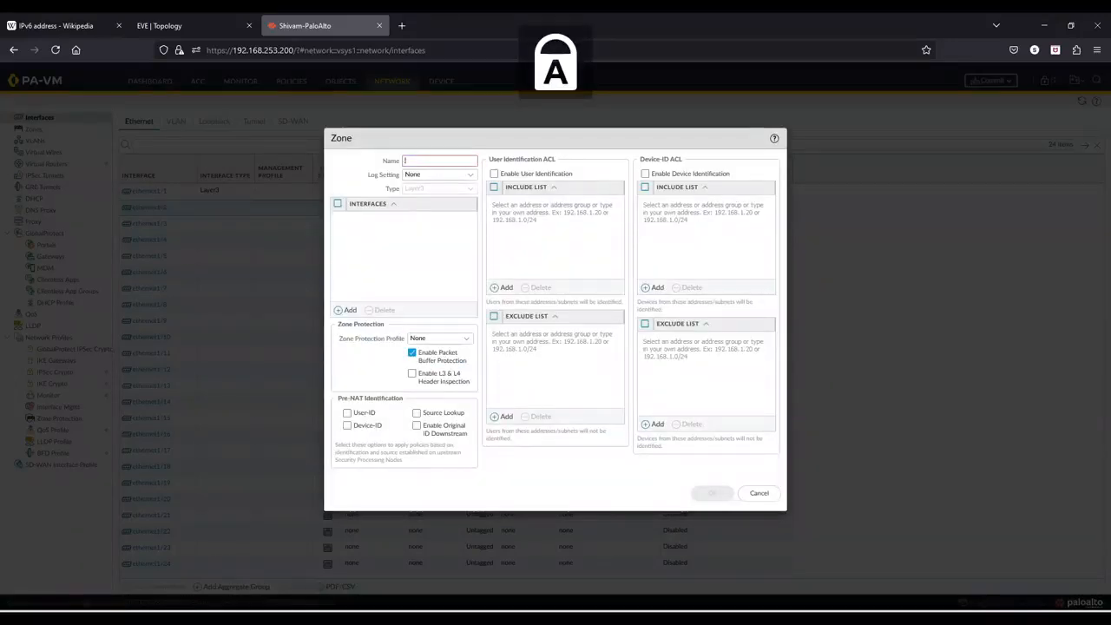
{"action": "type", "text": "LAN Z"}
{"action": "key", "text": "Caps_Lock"}
{"action": "type", "text": "o"}
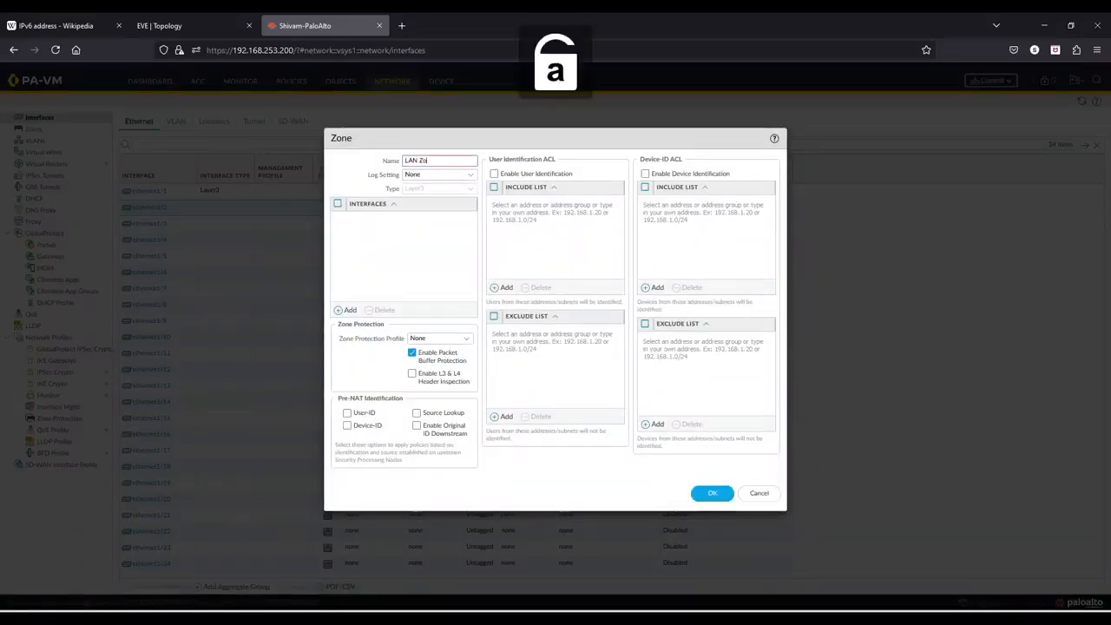
{"action": "type", "text": "ne 2"}
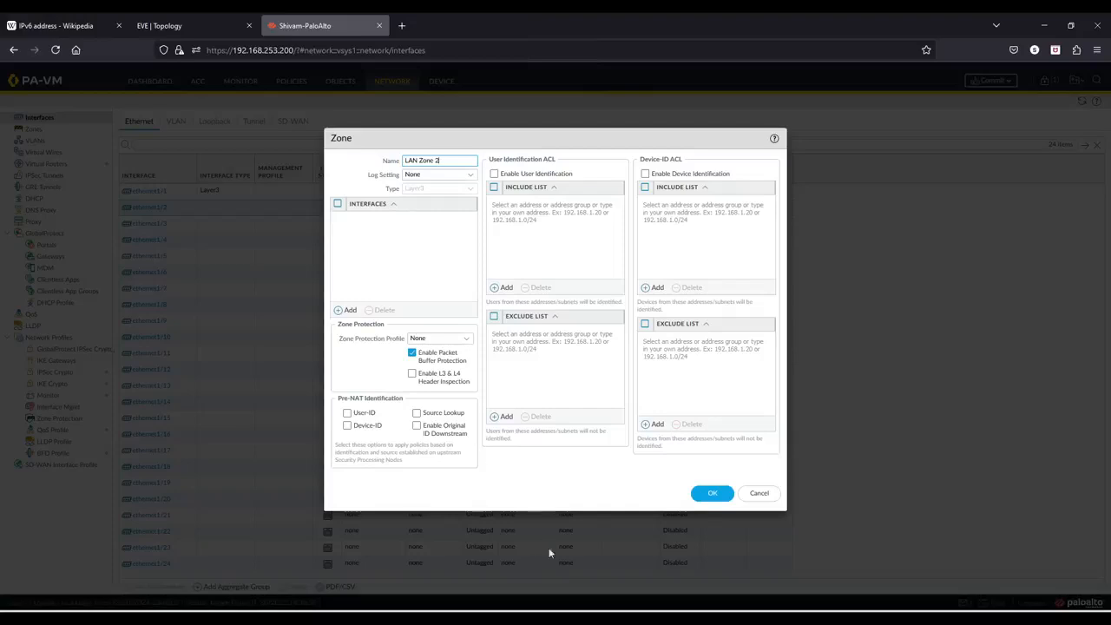
{"action": "left_click", "coordinate": [712, 493]}
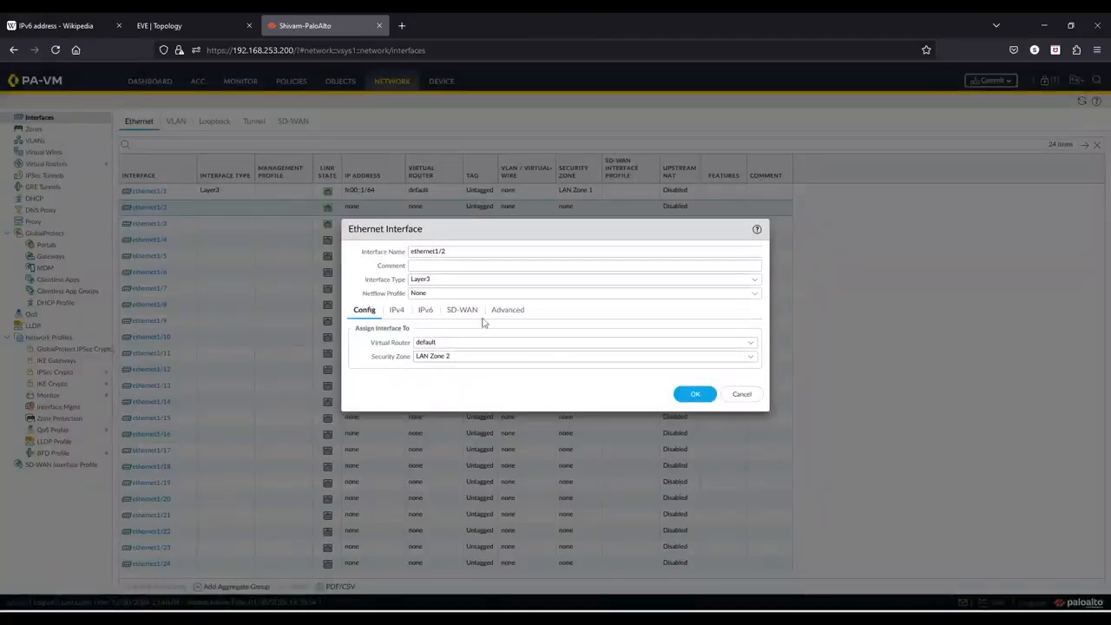
- Enable IPv6 on ethernet1/2 and add the address fc00:0:0:1::1/64 with Send Router Advertisement turned on
{"action": "left_click", "coordinate": [425, 310]}
{"action": "left_click", "coordinate": [351, 330]}
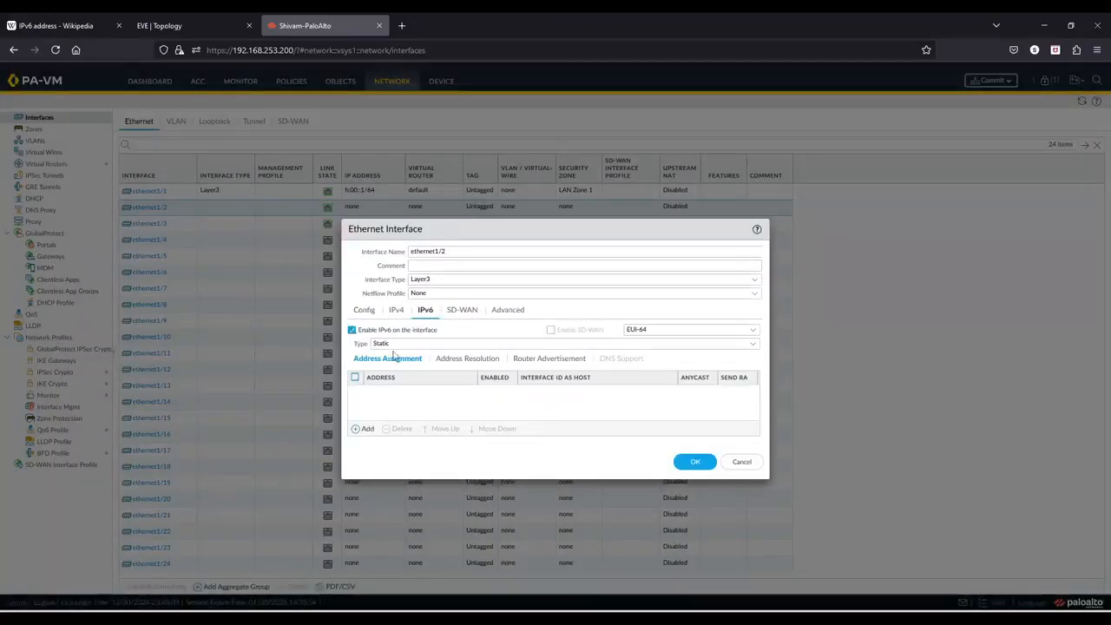
{"action": "left_click", "coordinate": [362, 429]}
{"action": "type", "text": "f"}
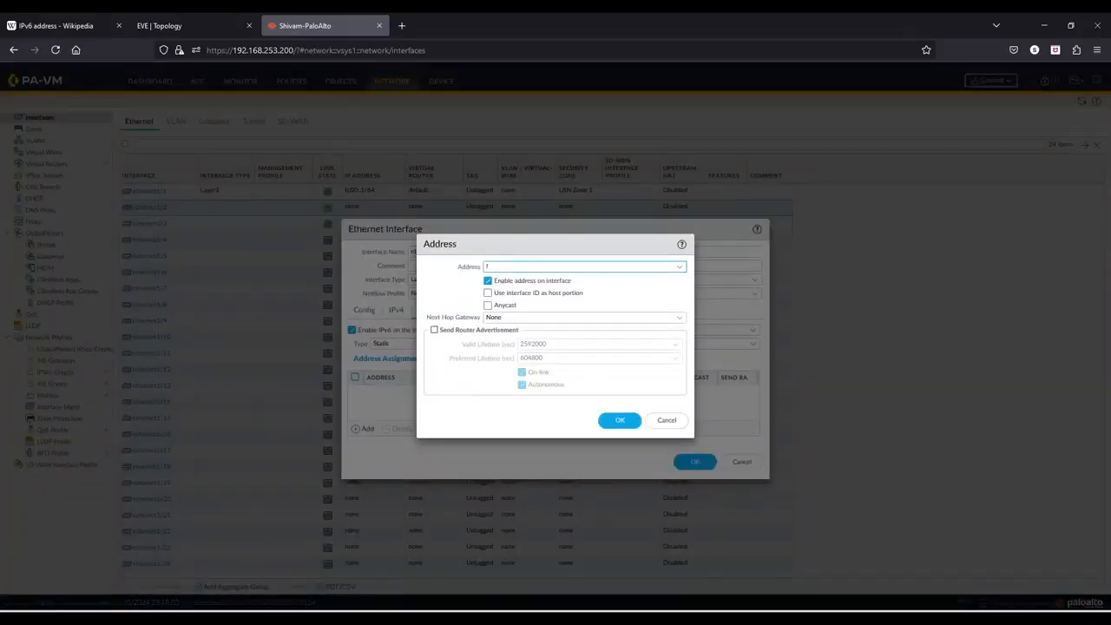
{"action": "type", "text": "c00:0:0:1::1"}
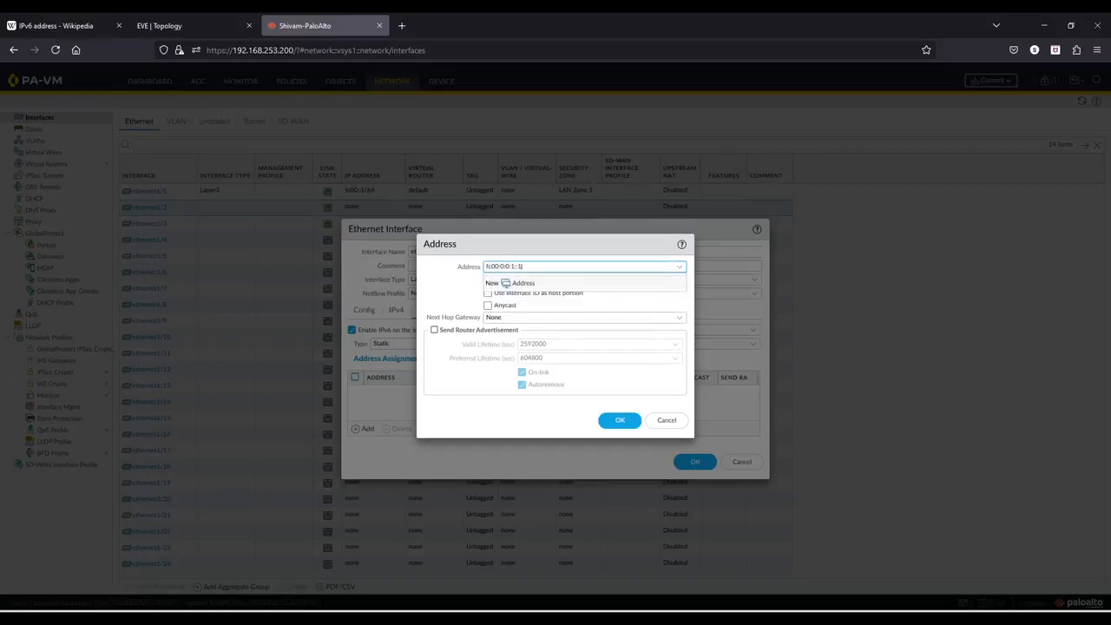
{"action": "type", "text": "64"}
{"action": "left_click", "coordinate": [434, 330]}
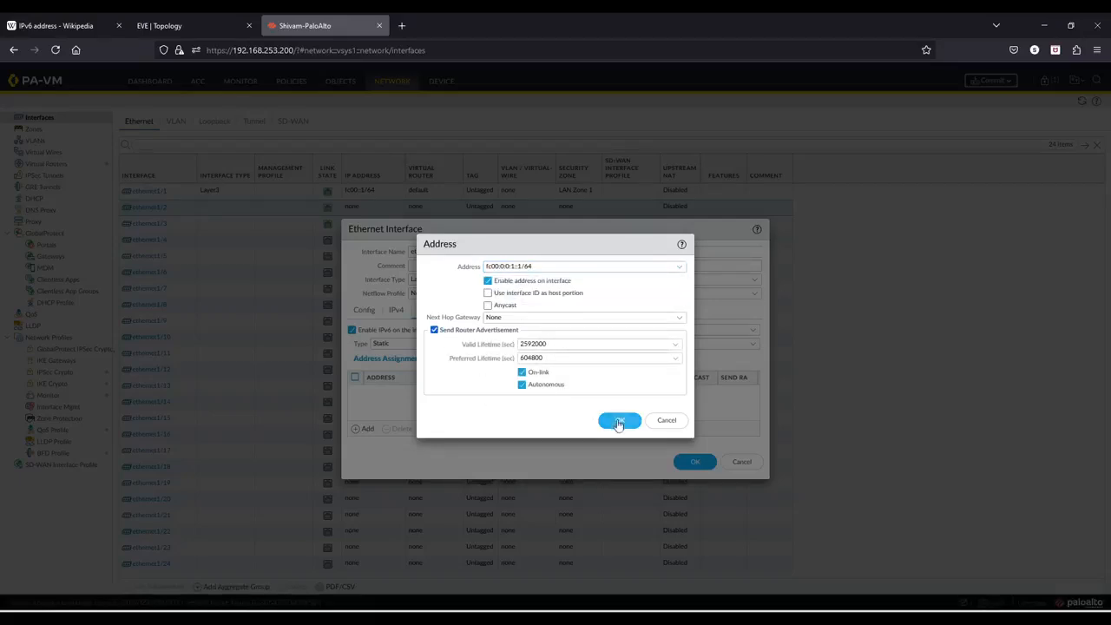
{"action": "left_click", "coordinate": [620, 420]}
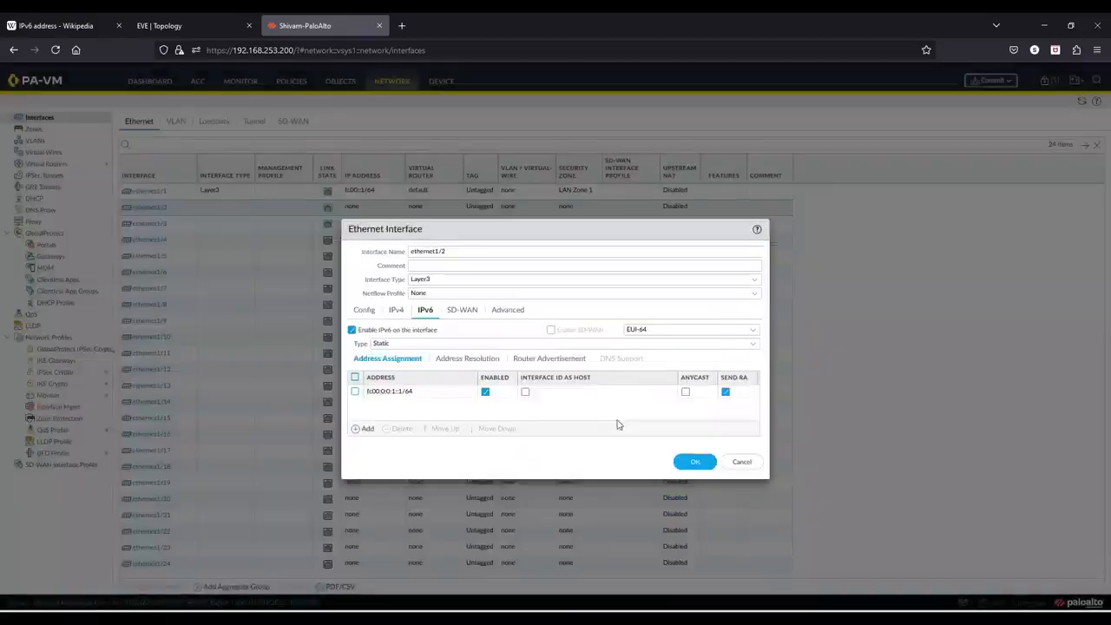
- Enable router advertisement on ethernet1/2 and save the interface settings
{"action": "left_click", "coordinate": [499, 313]}
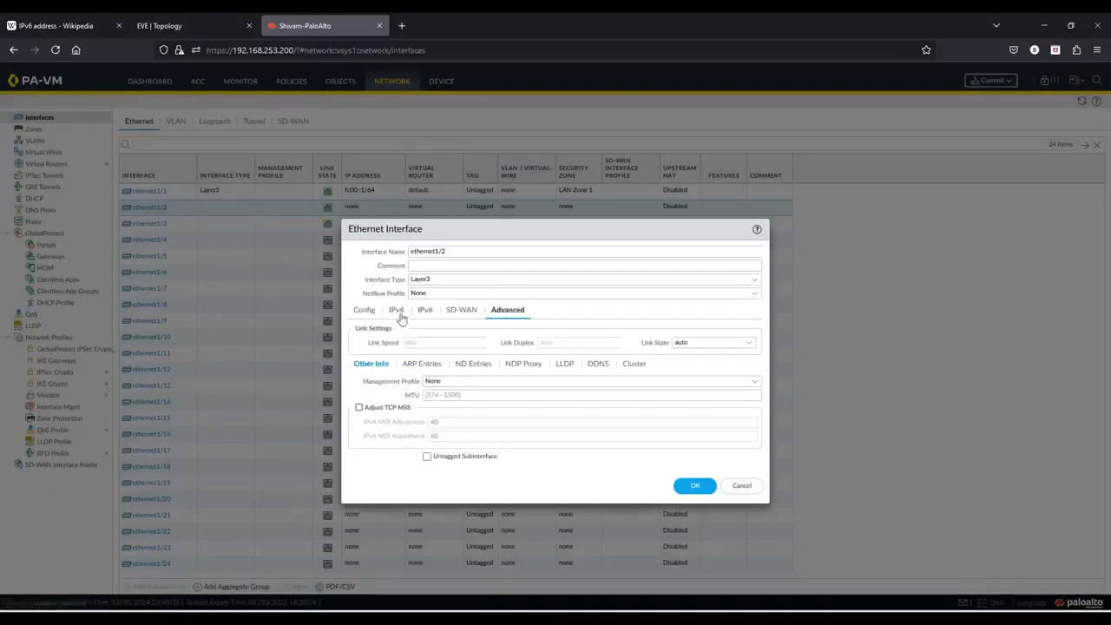
{"action": "left_click", "coordinate": [461, 312]}
{"action": "left_click", "coordinate": [425, 310]}
{"action": "left_click", "coordinate": [528, 360]}
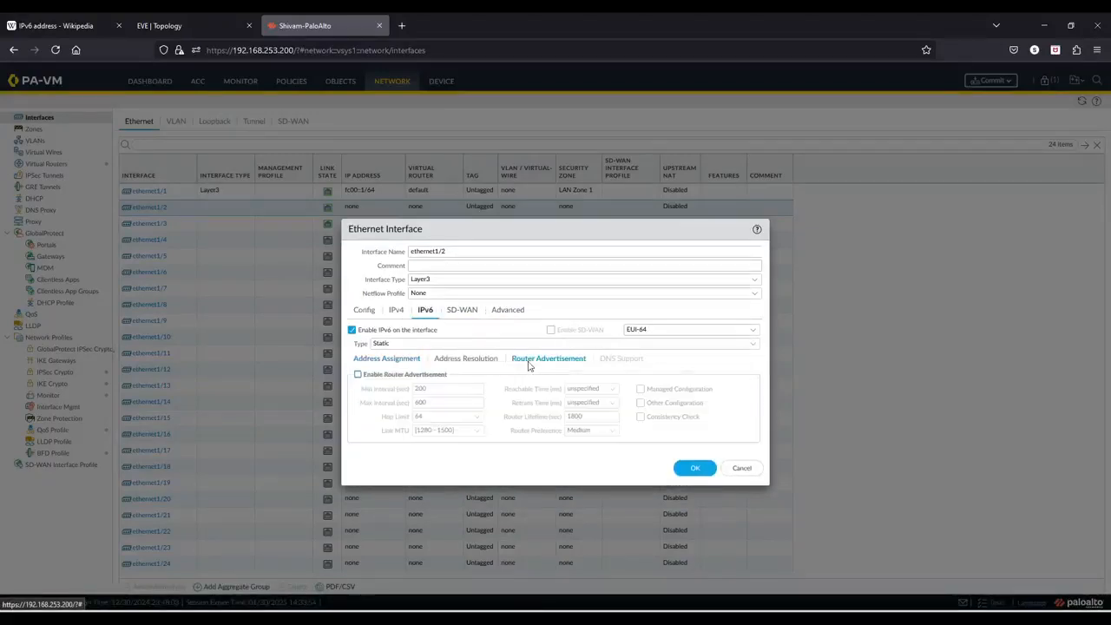
{"action": "left_click", "coordinate": [358, 375]}
{"action": "left_click", "coordinate": [387, 359]}
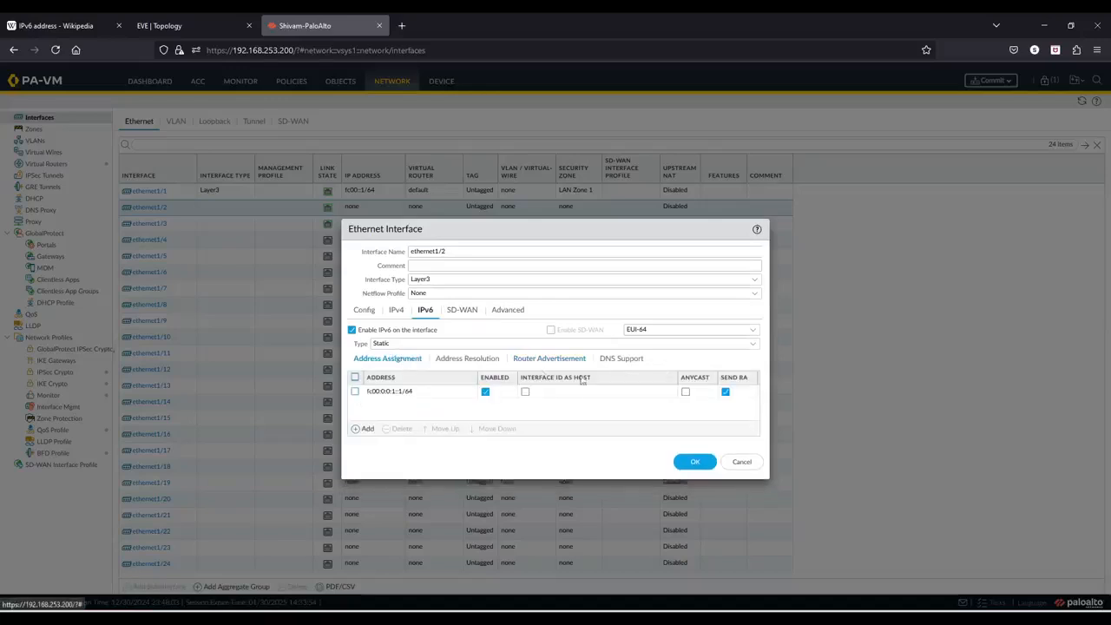
{"action": "left_click", "coordinate": [689, 462]}
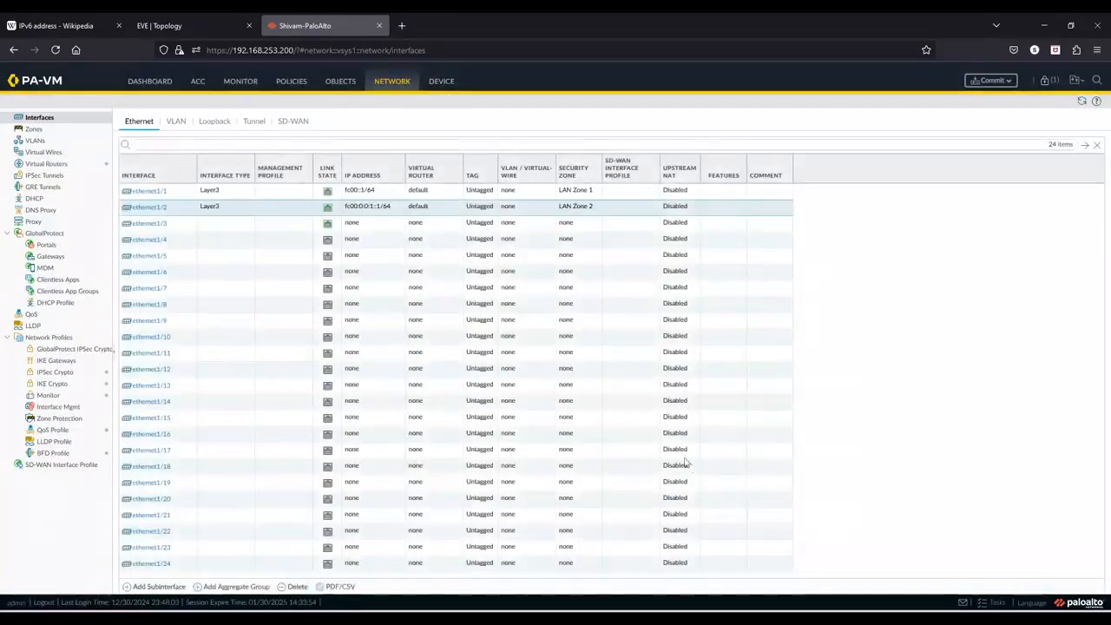
- Add a new security policy rule named LAN1toLAN2andLAN2toLAN1
{"action": "left_click", "coordinate": [185, 29]}
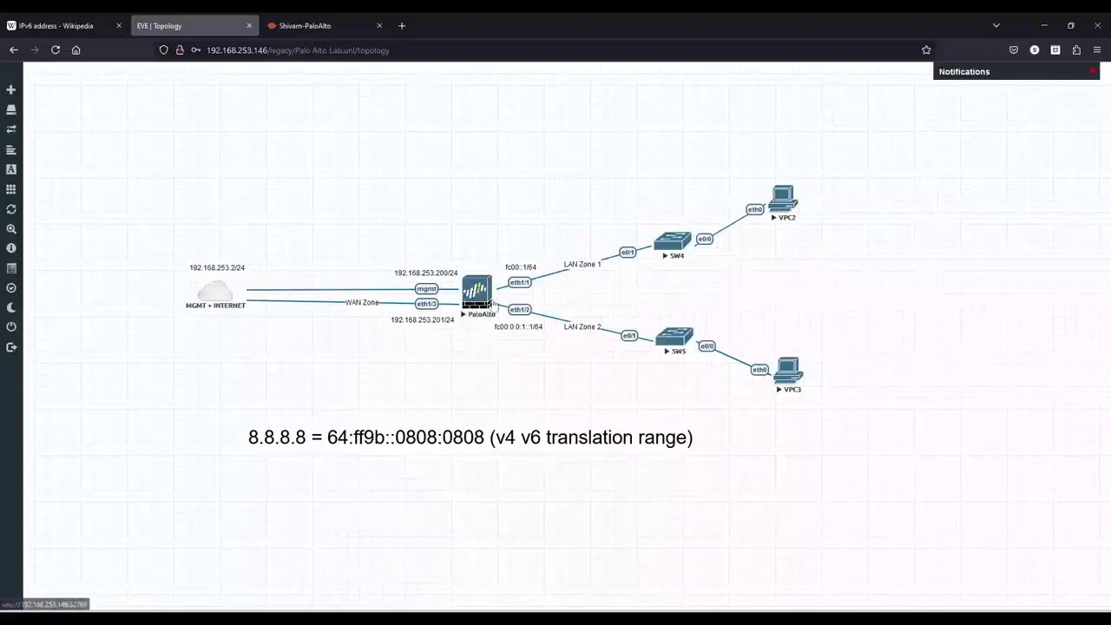
{"action": "left_click", "coordinate": [328, 31]}
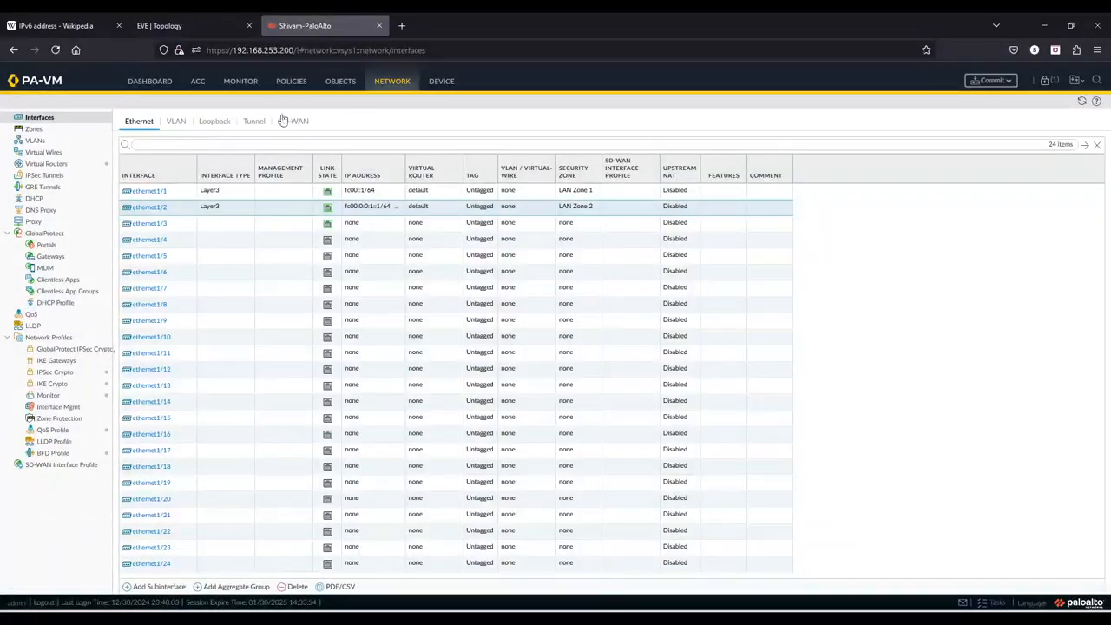
{"action": "left_click", "coordinate": [291, 81]}
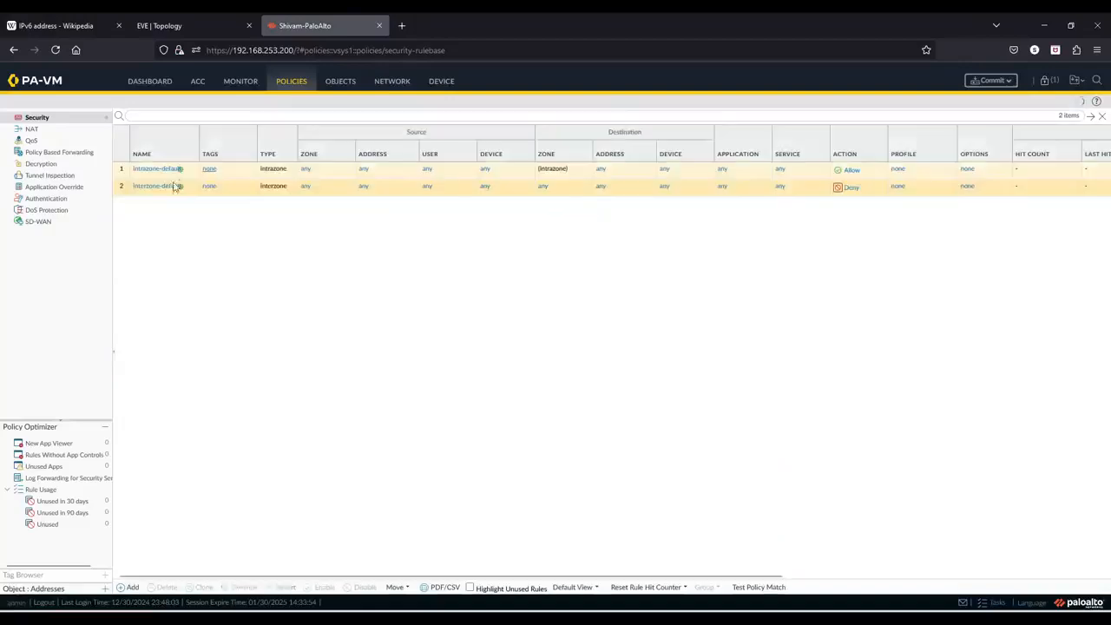
{"action": "left_click", "coordinate": [132, 590]}
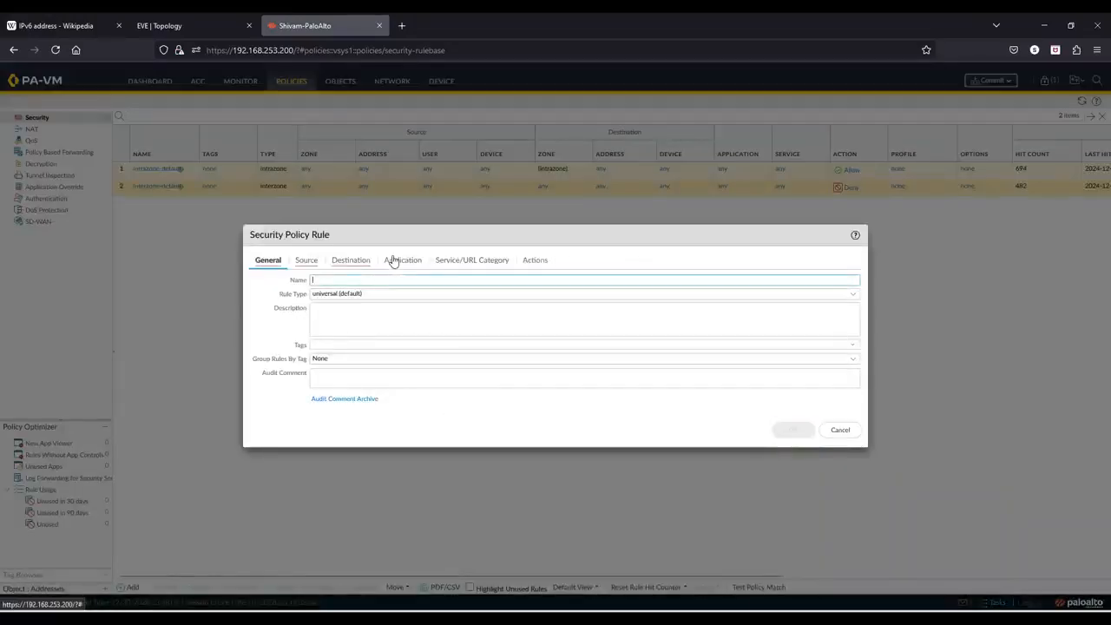
{"action": "key", "text": "Caps_Lock"}
{"action": "type", "text": "LAN"}
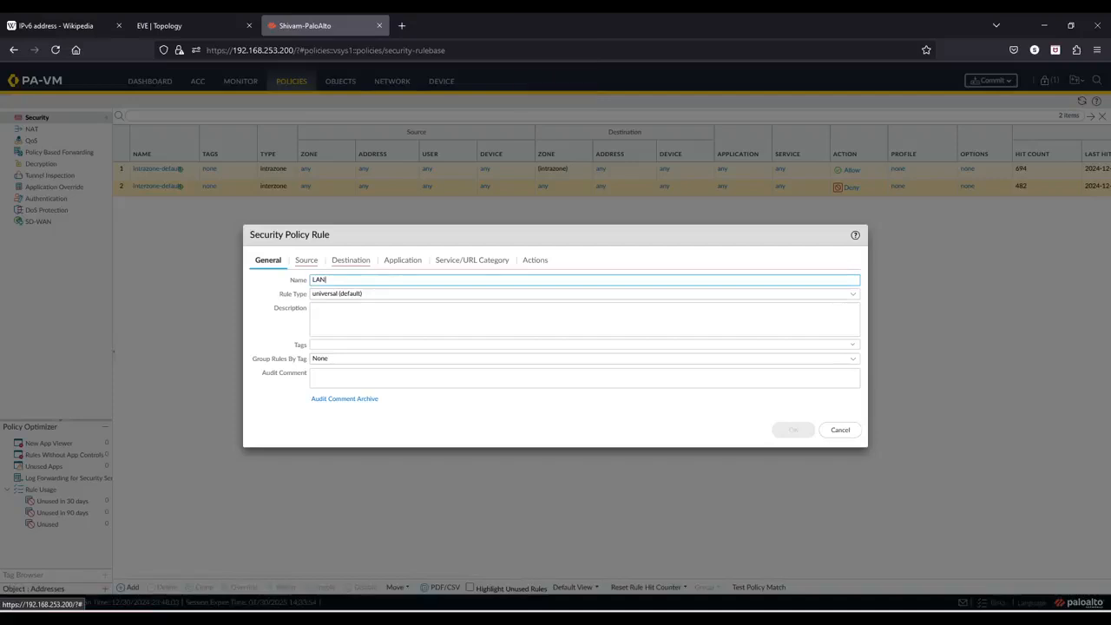
{"action": "type", "text": "1"}
{"action": "key", "text": "Caps_Lock"}
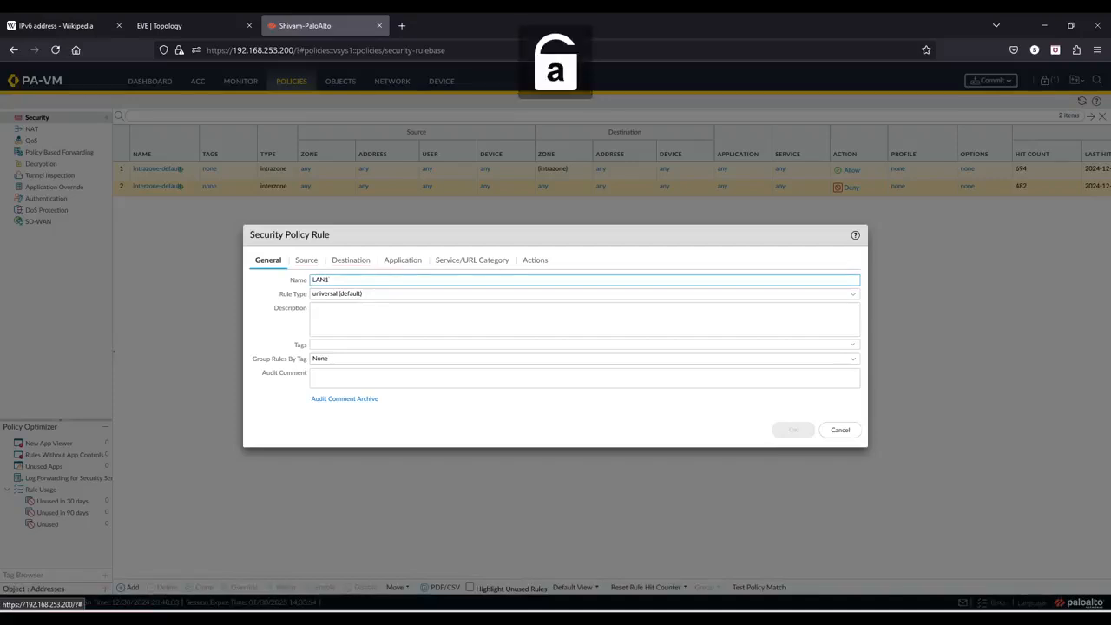
{"action": "type", "text": "to"}
{"action": "key", "text": "Caps_Lock"}
{"action": "type", "text": "L"}
{"action": "key", "text": "Caps_Lock"}
{"action": "type", "text": "an"}
{"action": "key", "text": "BackSpace"}
{"action": "key", "text": "BackSpace"}
{"action": "key", "text": "Caps_Lock"}
{"action": "type", "text": "AN"}
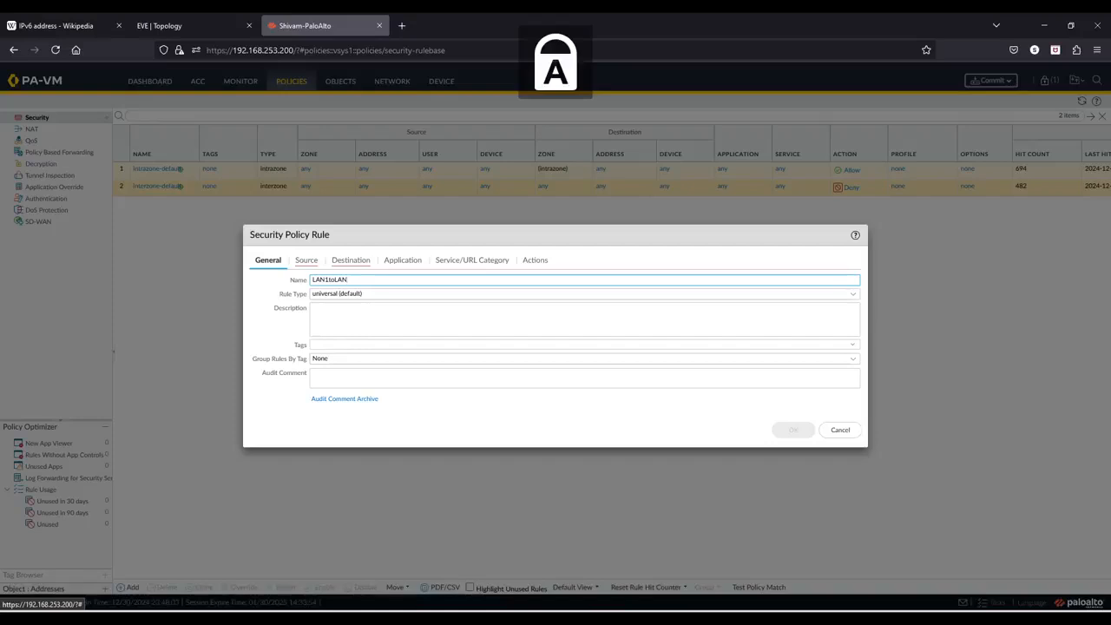
{"action": "key", "text": "Caps_Lock"}
{"action": "type", "text": "2and"}
{"action": "key", "text": "Caps_Lock"}
{"action": "type", "text": "LAN2"}
{"action": "key", "text": "Caps_Lock"}
{"action": "type", "text": "to"}
{"action": "key", "text": "Caps_Lock"}
{"action": "type", "text": "LAN1"}
{"action": "key", "text": "Caps_Lock"}
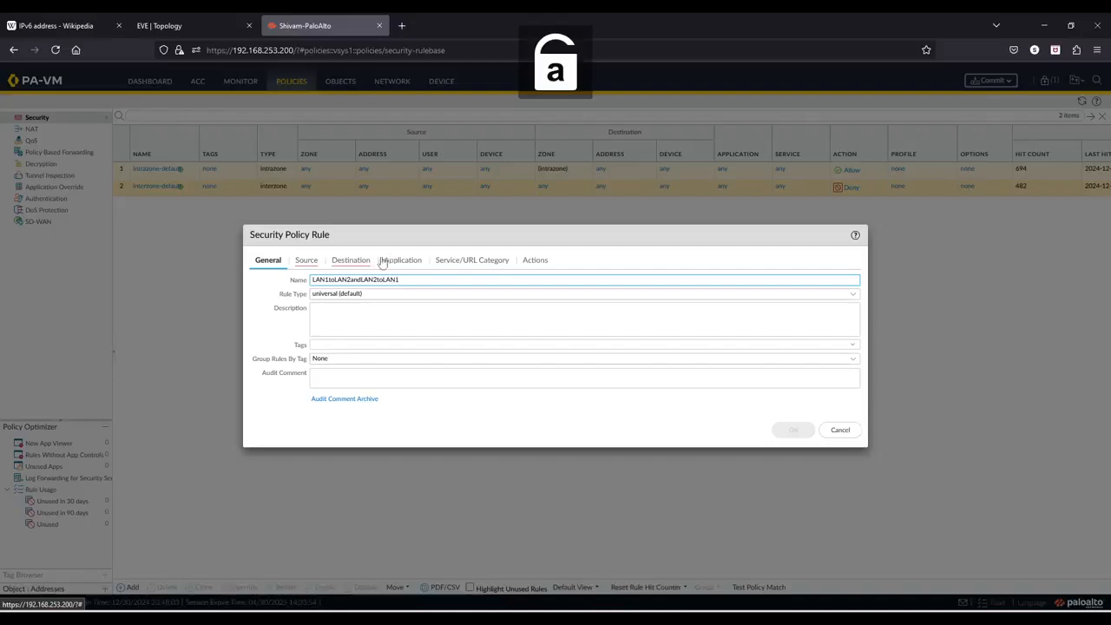
- Add LAN Zone 1 and LAN Zone 2 as the rule's source zones
{"action": "left_click", "coordinate": [308, 261]}
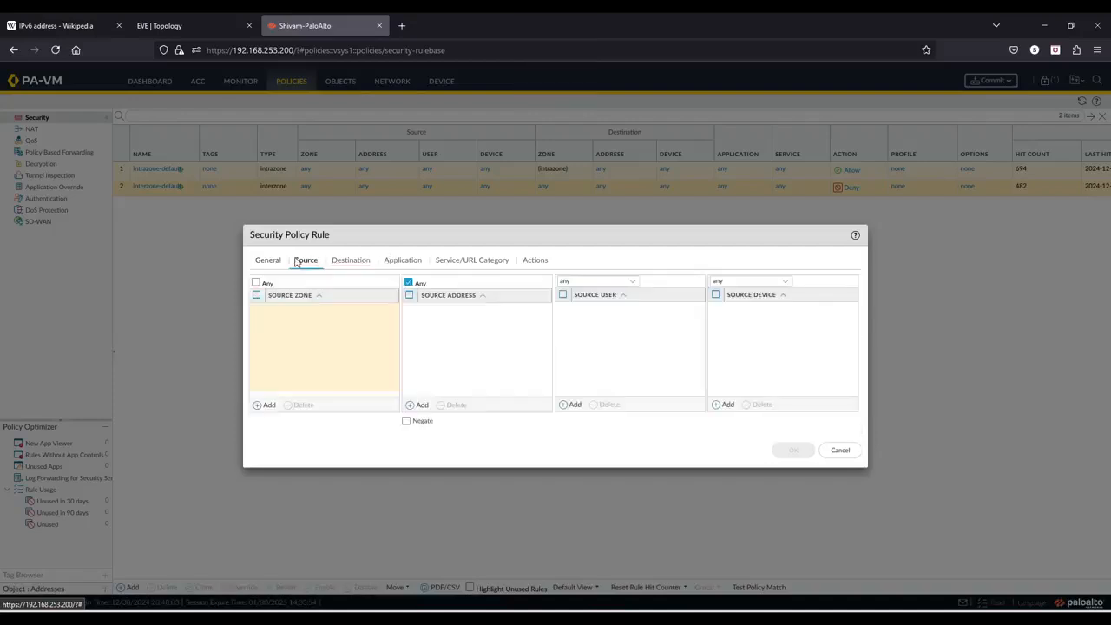
{"action": "left_click", "coordinate": [269, 405]}
{"action": "left_click", "coordinate": [290, 323]}
{"action": "left_click", "coordinate": [264, 405]}
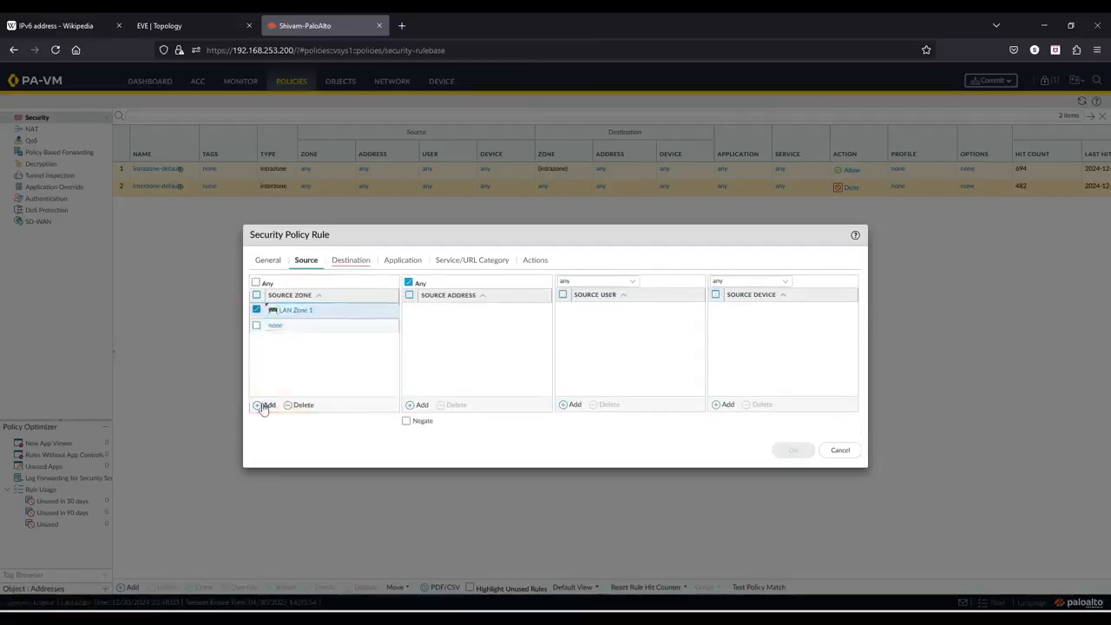
{"action": "left_click", "coordinate": [297, 355]}
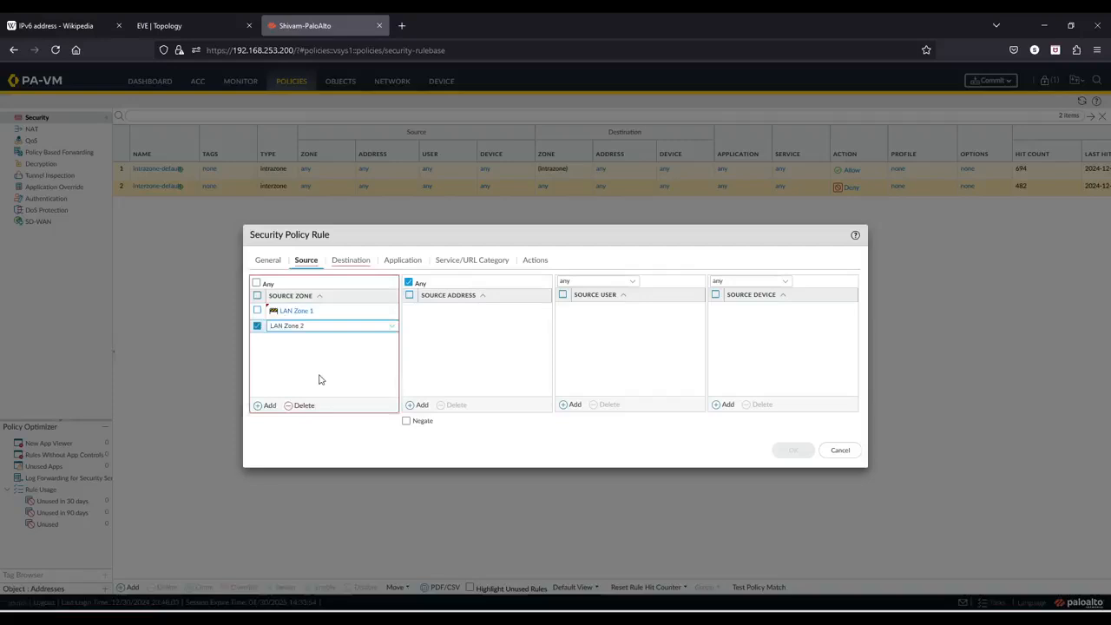
- Set the rule type to interzone
{"action": "left_click", "coordinate": [268, 260]}
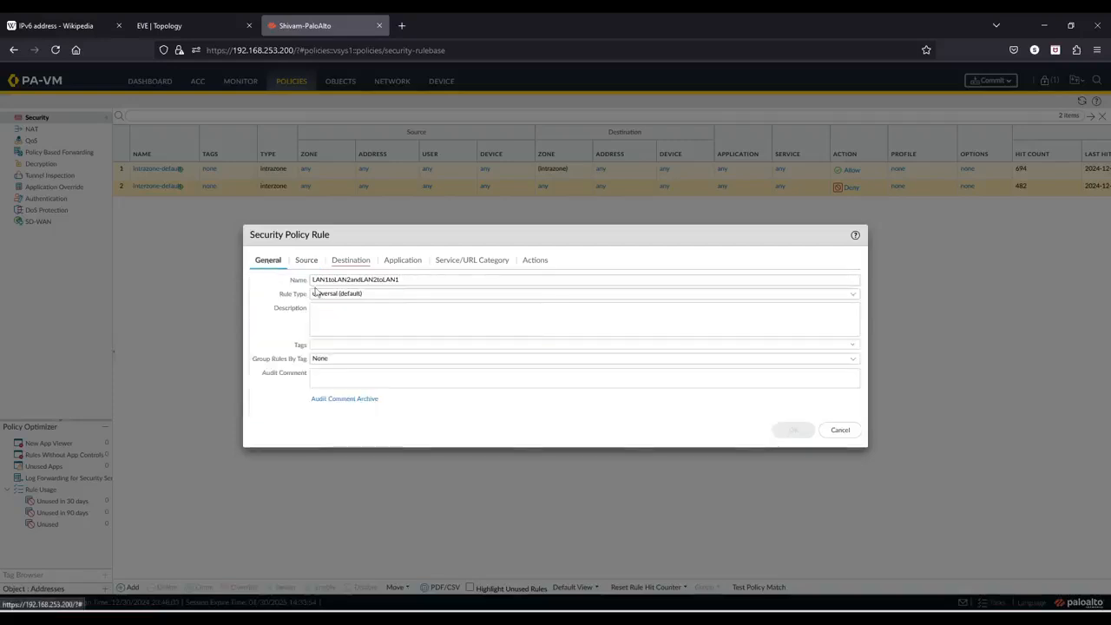
{"action": "left_click", "coordinate": [847, 301]}
{"action": "left_click", "coordinate": [368, 335]}
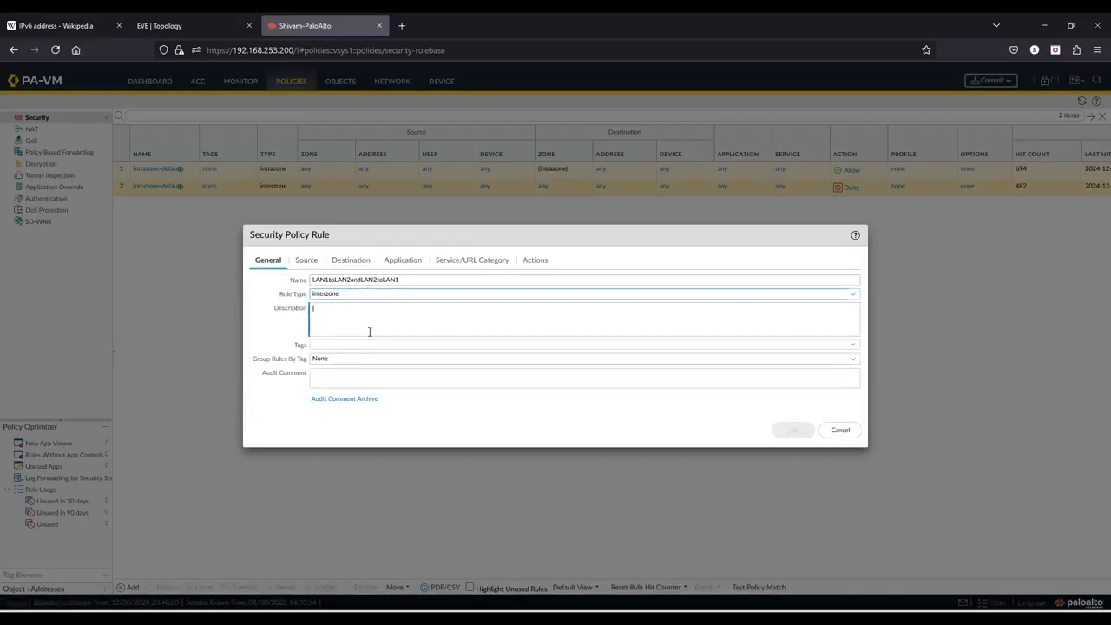
- Add LAN Zone 2 and LAN Zone 1 as the rule's destination zones
{"action": "left_click", "coordinate": [361, 266]}
{"action": "left_click", "coordinate": [269, 404]}
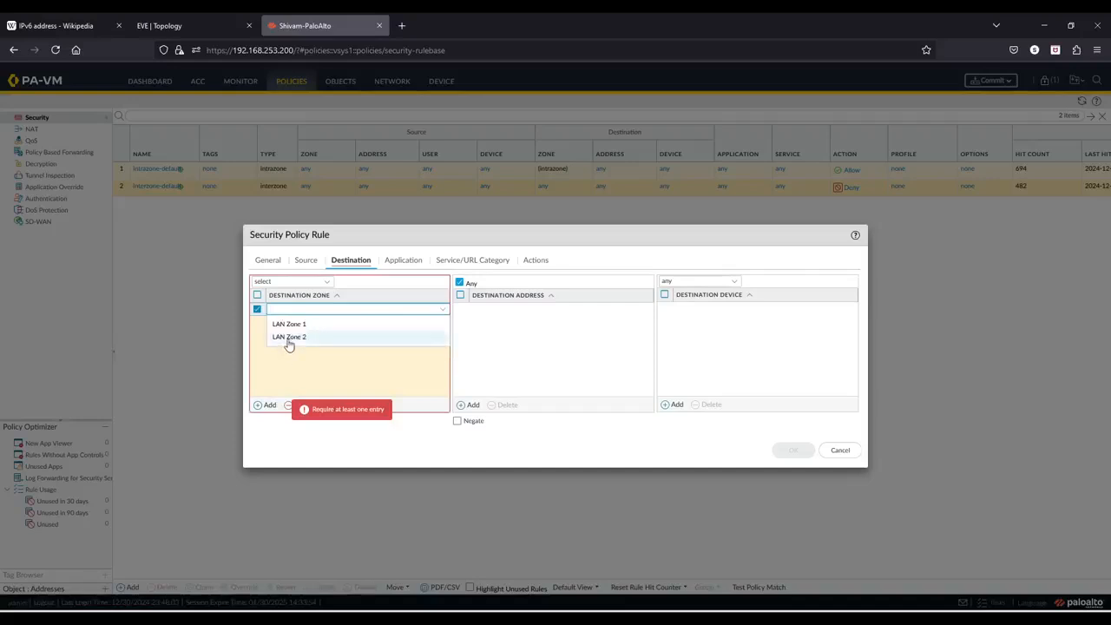
{"action": "left_click", "coordinate": [289, 339]}
{"action": "left_click", "coordinate": [265, 405]}
{"action": "left_click", "coordinate": [305, 340]}
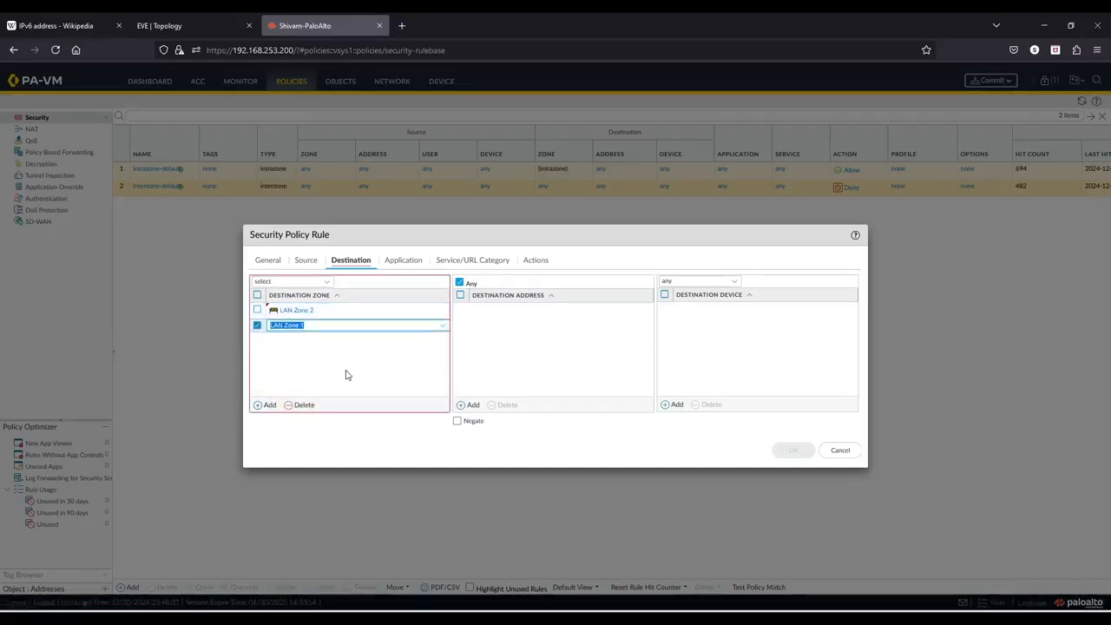
- Save the rule with the Allow action and commit the firewall configuration
{"action": "left_click", "coordinate": [464, 260]}
{"action": "left_click", "coordinate": [397, 262]}
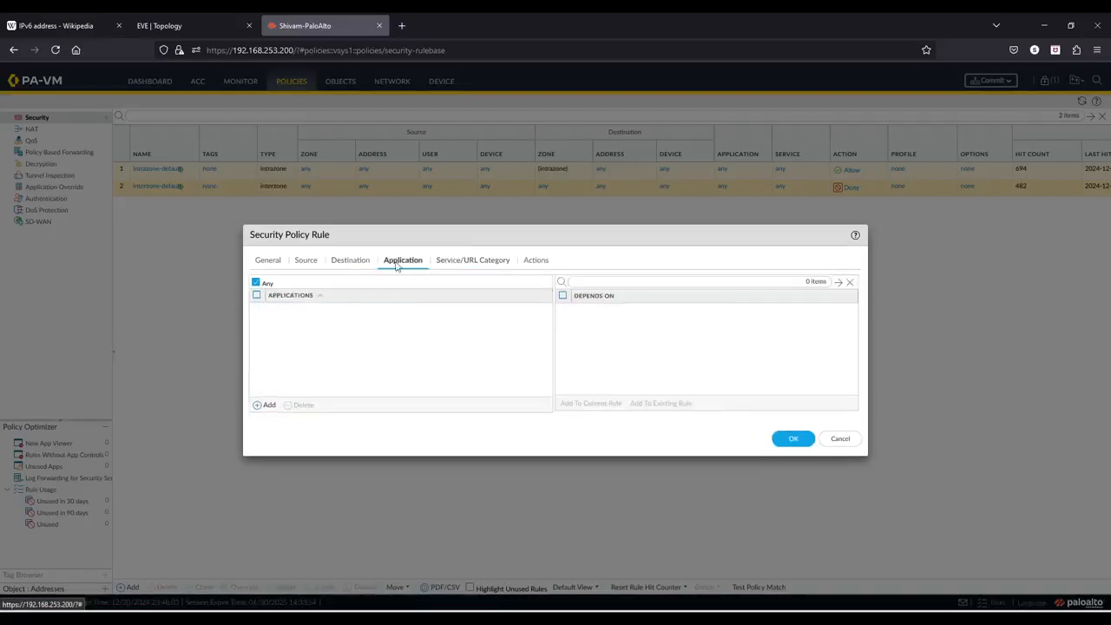
{"action": "left_click", "coordinate": [529, 263]}
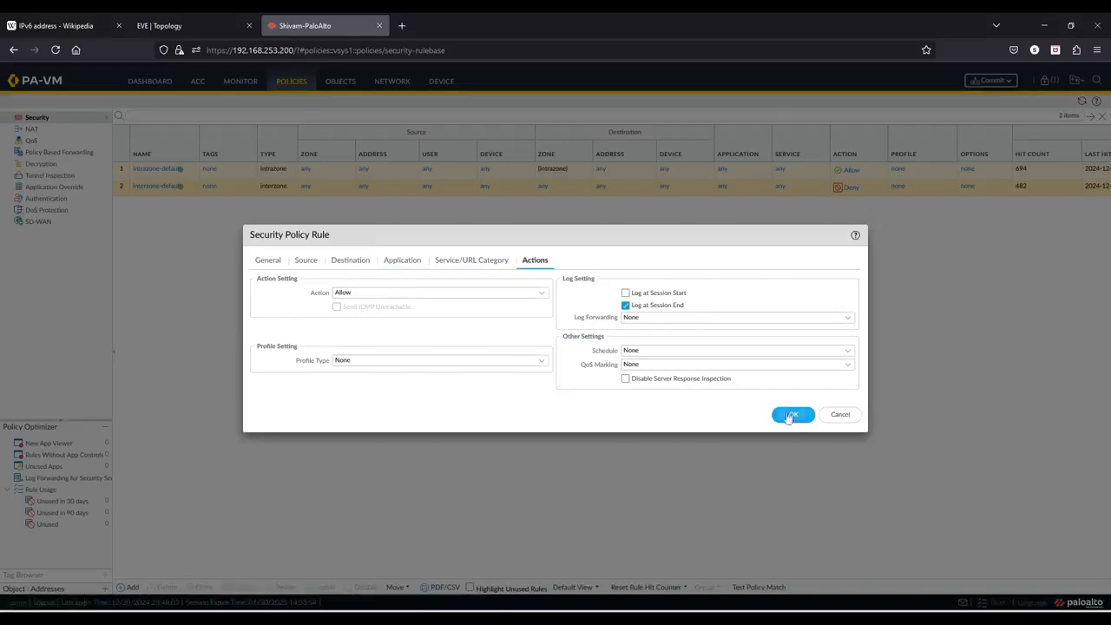
{"action": "left_click", "coordinate": [790, 415]}
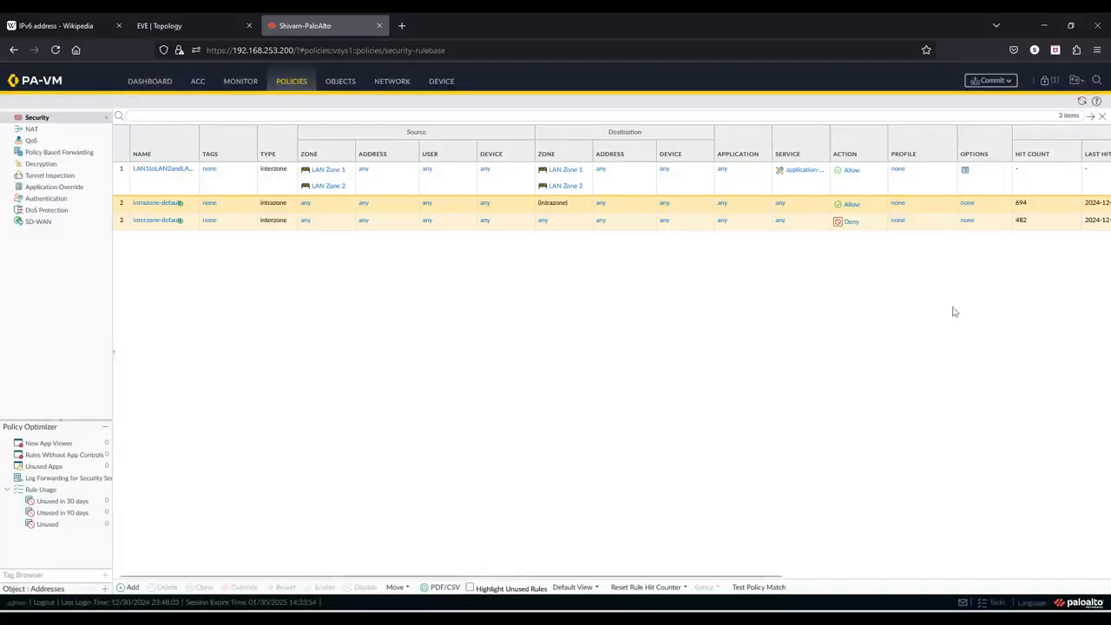
{"action": "left_click", "coordinate": [984, 85]}
{"action": "left_click", "coordinate": [656, 479]}
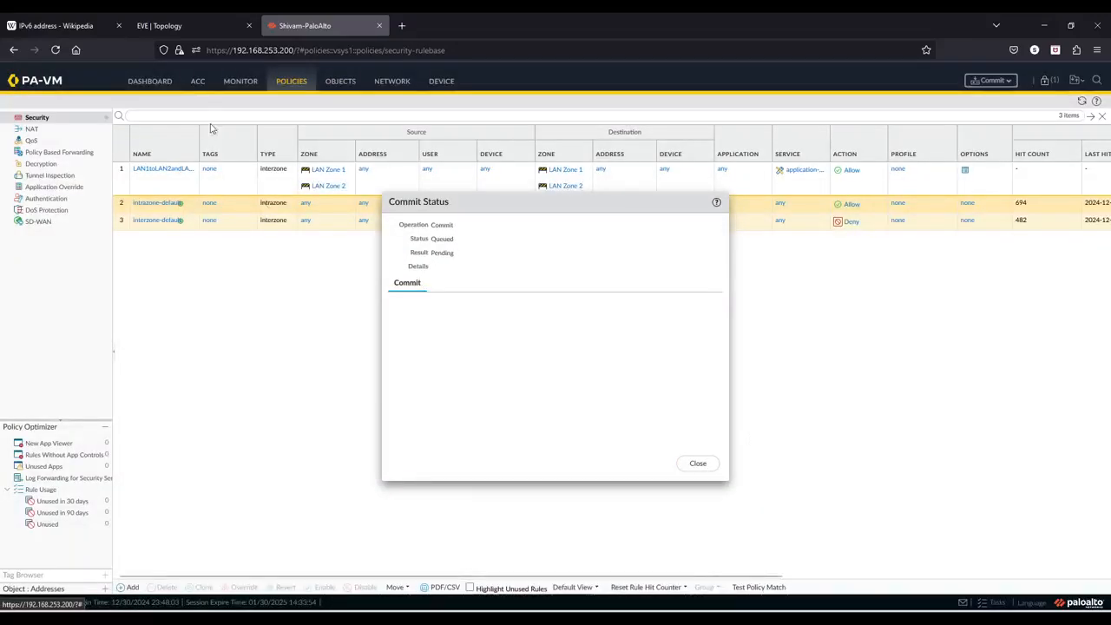
- Open the VPC2 console and run show ipv6 to check its IPv6 addresses
{"action": "left_click", "coordinate": [160, 19]}
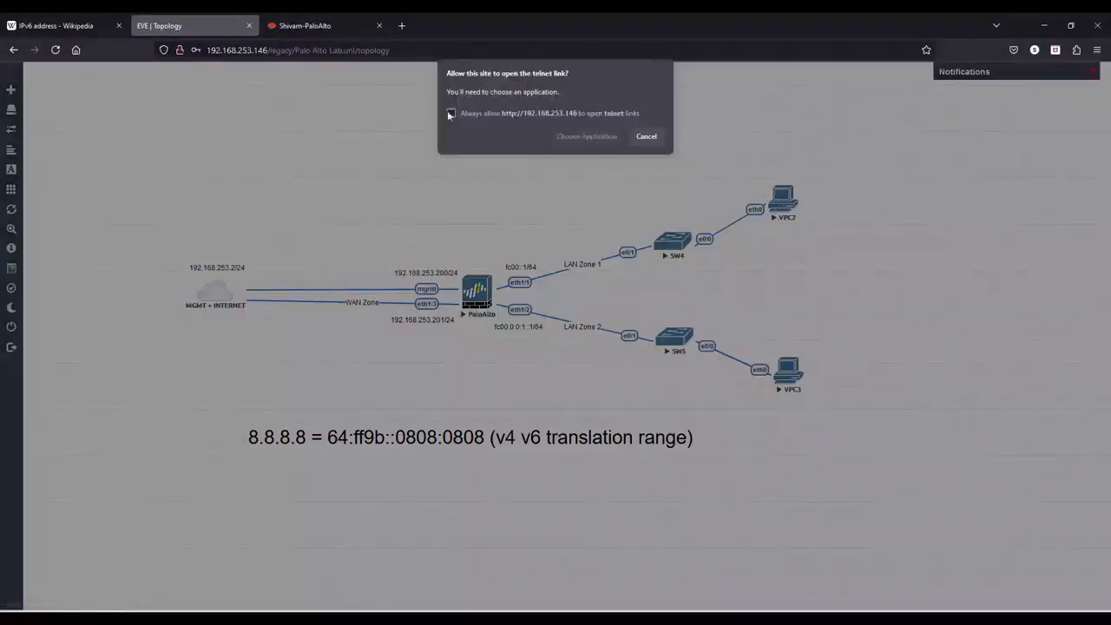
{"action": "left_click", "coordinate": [566, 137]}
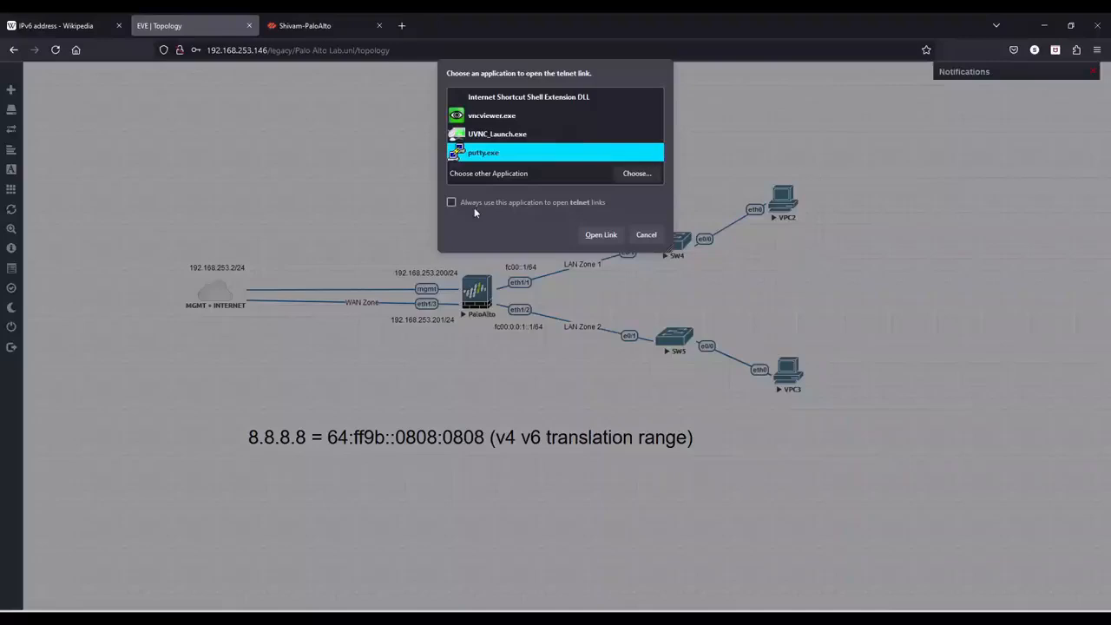
{"action": "left_click", "coordinate": [603, 236]}
{"action": "type", "text": "show"}
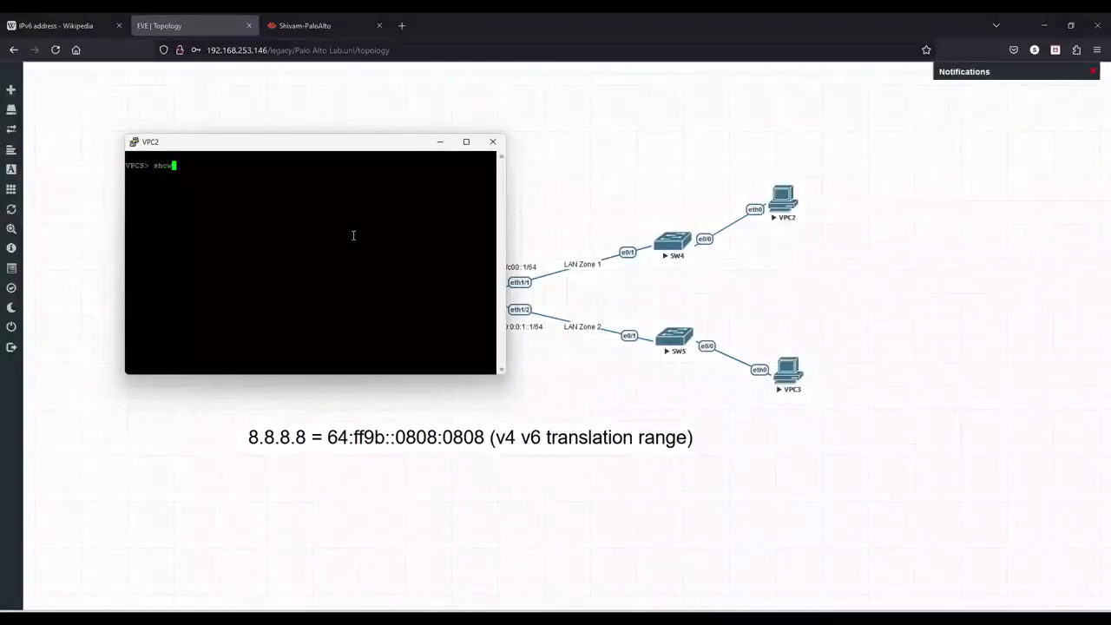
{"action": "type", "text": " ipv6"}
{"action": "key", "text": "Return"}
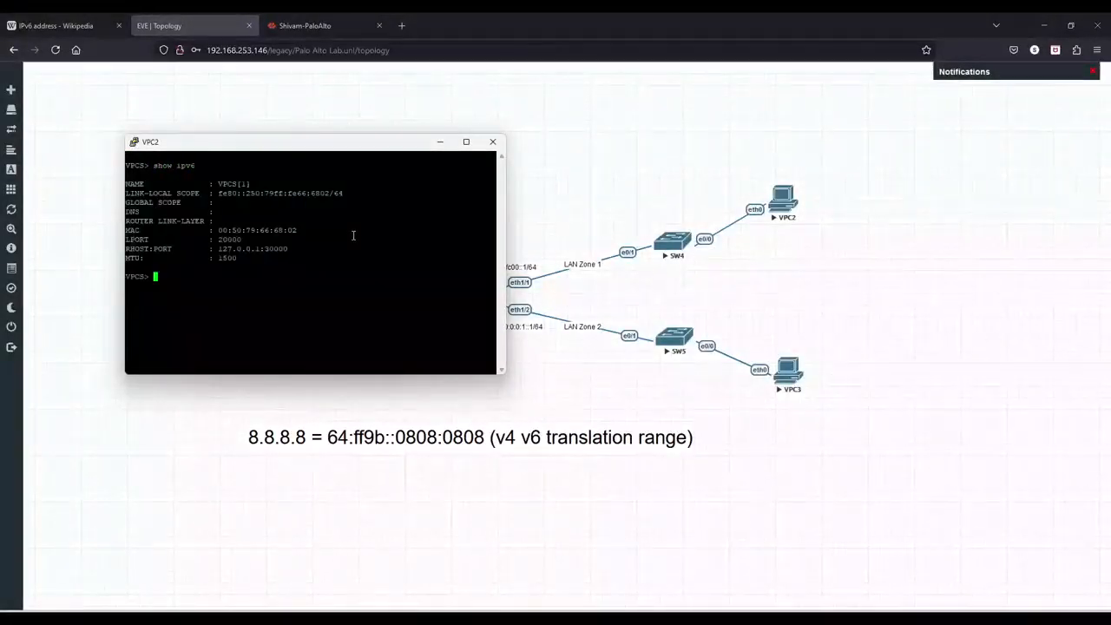
{"action": "left_click_drag", "start_coordinate": [144, 201], "coordinate": [208, 206]}
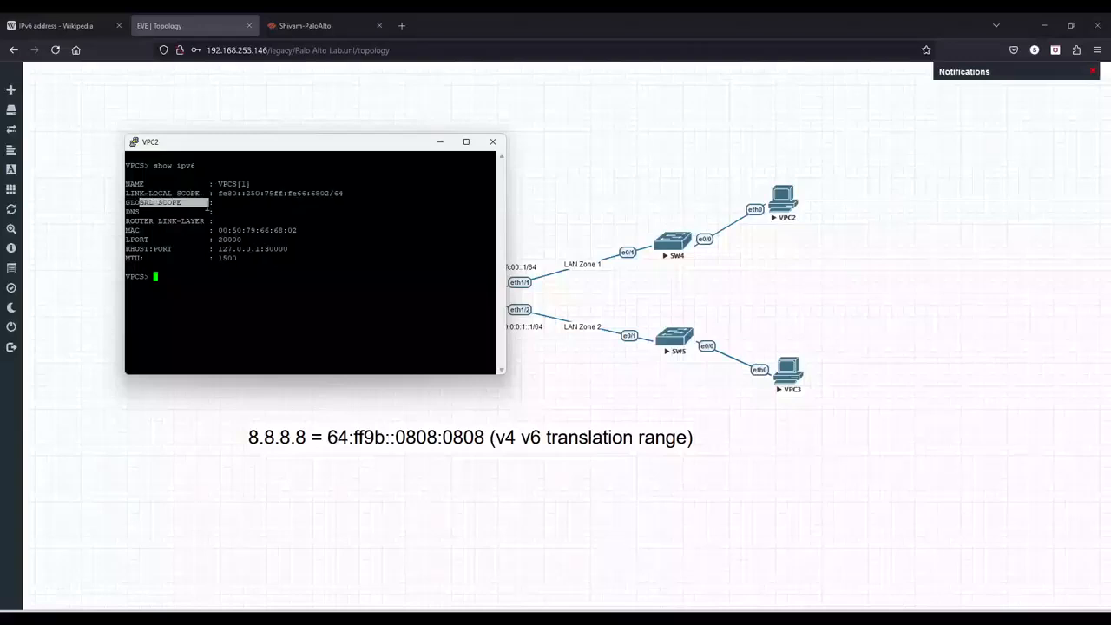
{"action": "left_click", "coordinate": [209, 206]}
- Open the VPC3 console and run show ipv6 to check its IPv6 addresses
{"action": "left_click", "coordinate": [799, 382]}
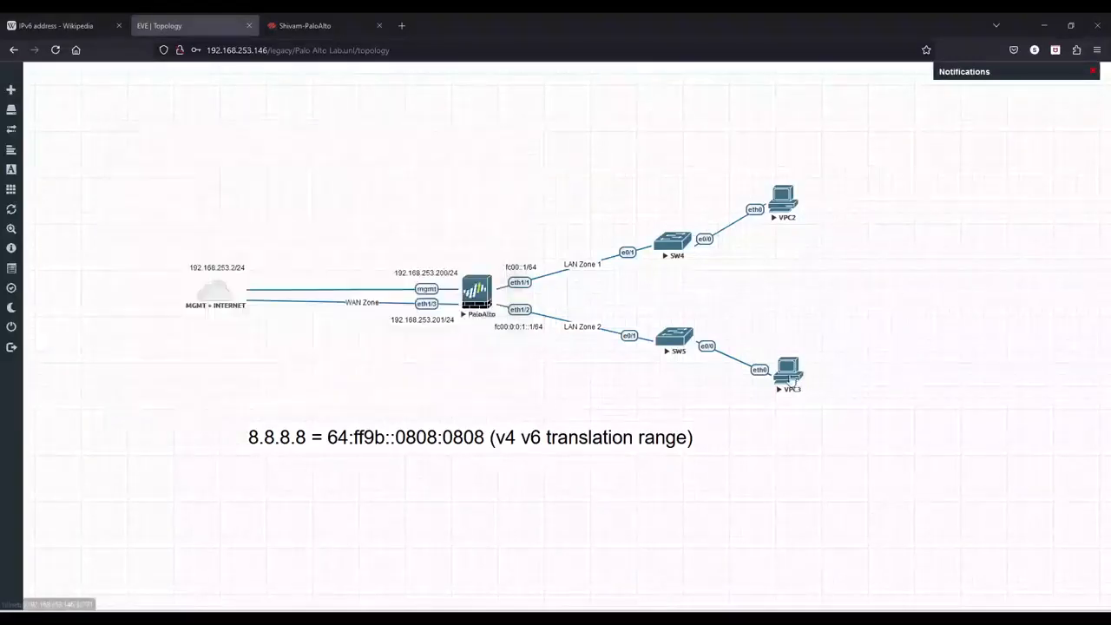
{"action": "left_click", "coordinate": [586, 136]}
{"action": "left_click", "coordinate": [576, 234]}
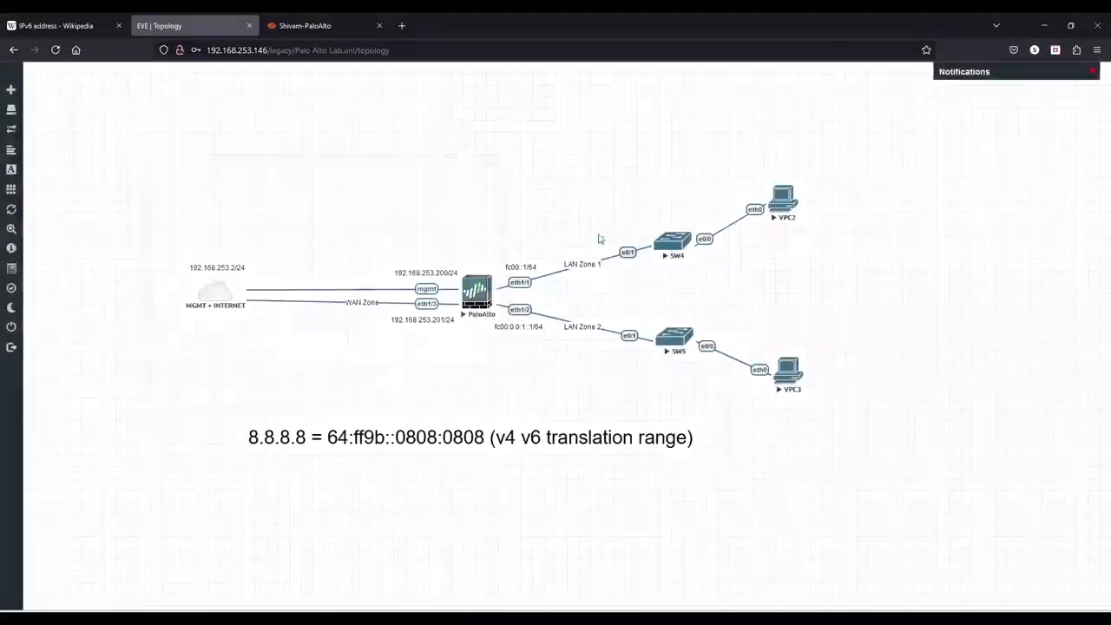
{"action": "left_click_drag", "start_coordinate": [361, 154], "coordinate": [846, 197]}
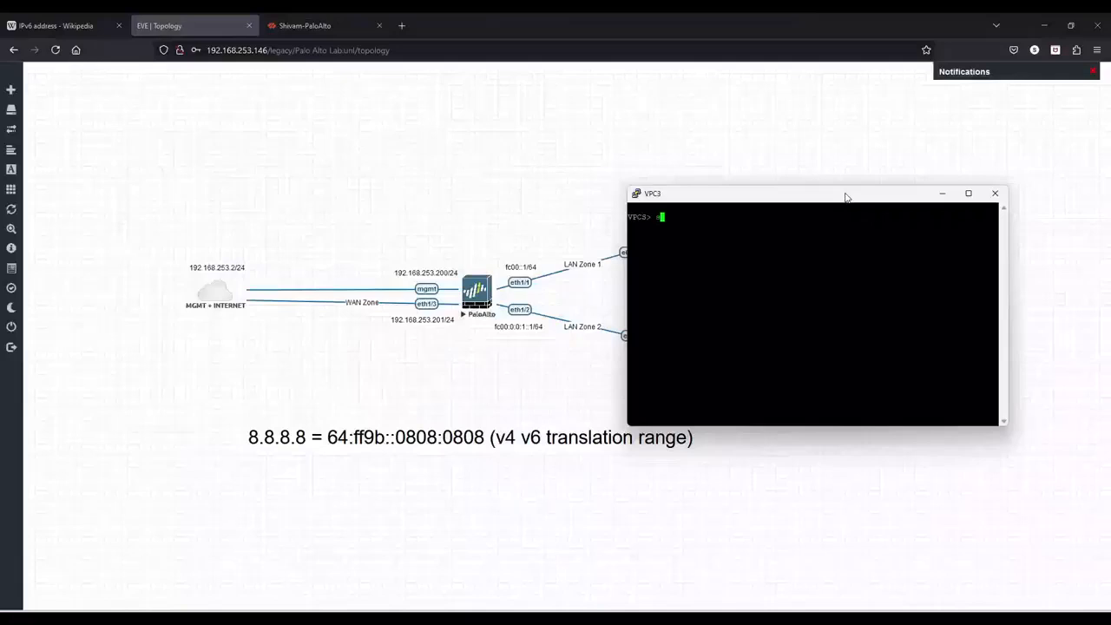
{"action": "type", "text": "show ipv6"}
{"action": "key", "text": "Return"}
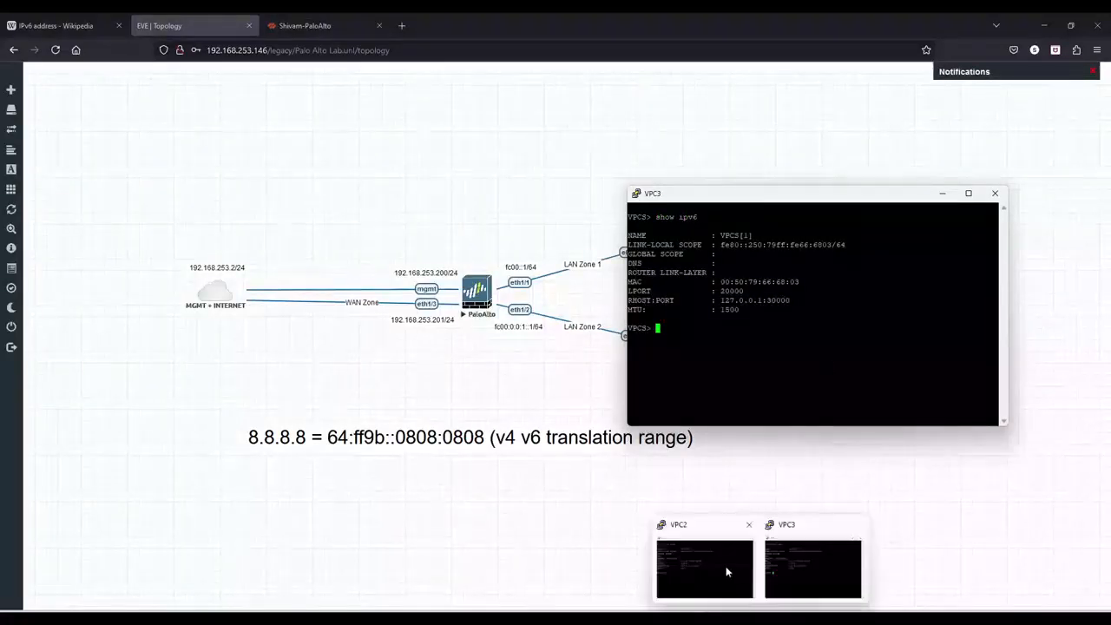
- Review the VPC2 console output, then close the firewall's commit status window
{"action": "left_click", "coordinate": [725, 566]}
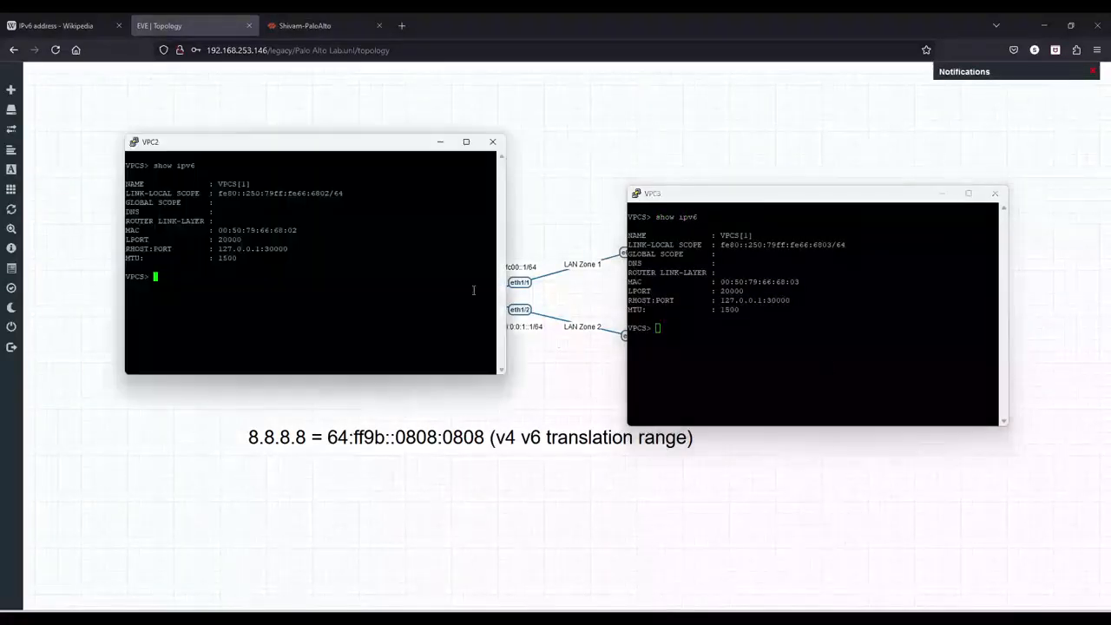
{"action": "left_click", "coordinate": [170, 202]}
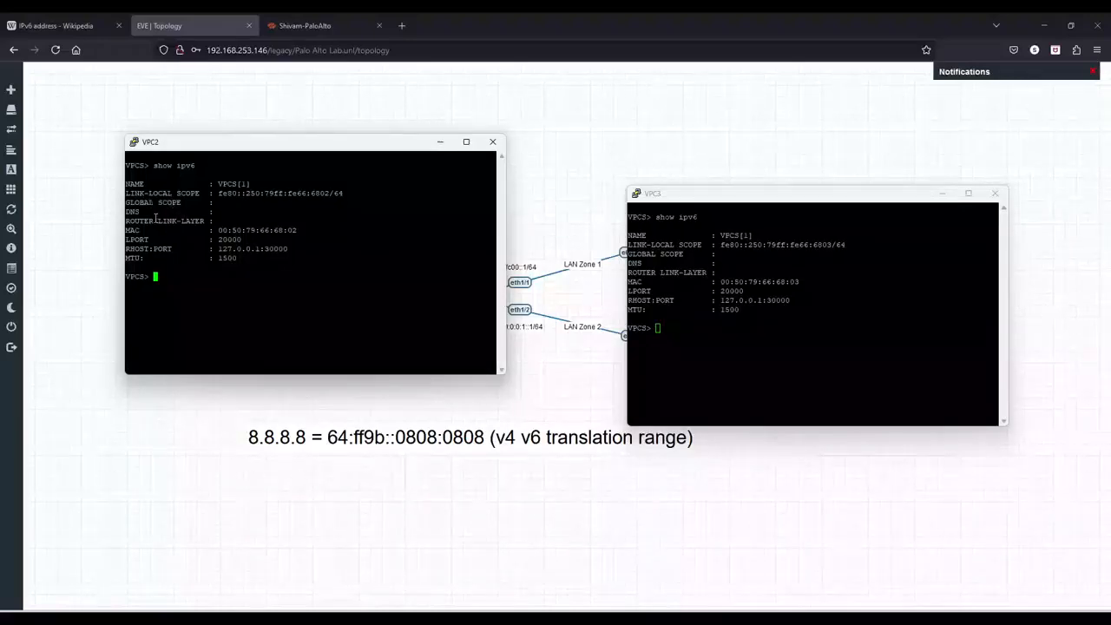
{"action": "left_click_drag", "start_coordinate": [156, 218], "coordinate": [179, 219]}
{"action": "left_click", "coordinate": [204, 219]}
{"action": "left_click", "coordinate": [354, 12]}
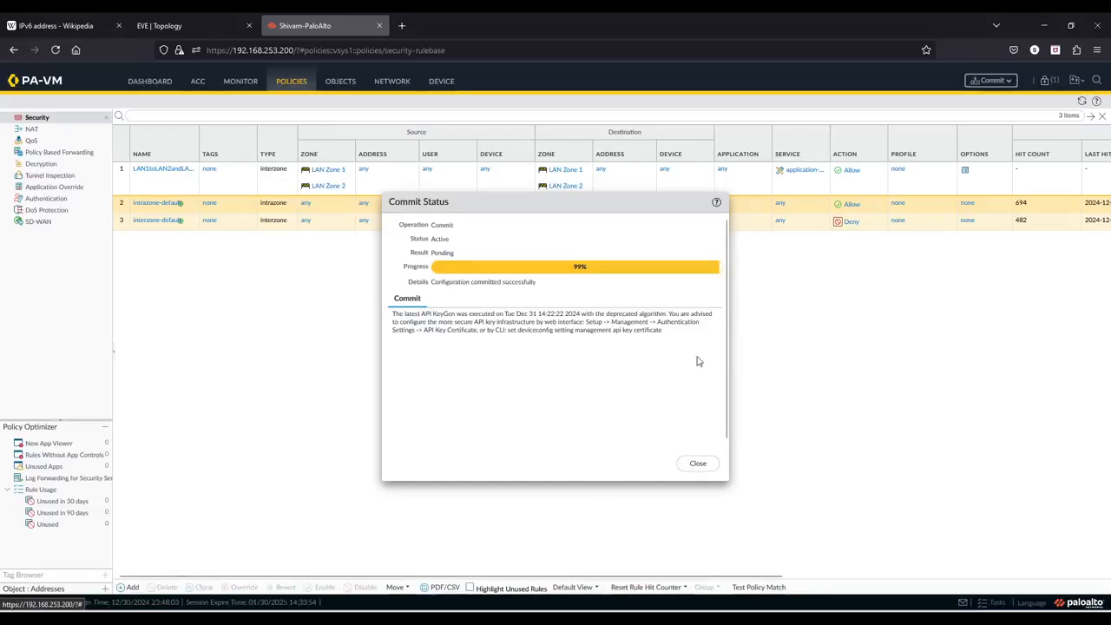
{"action": "left_click", "coordinate": [704, 463]}
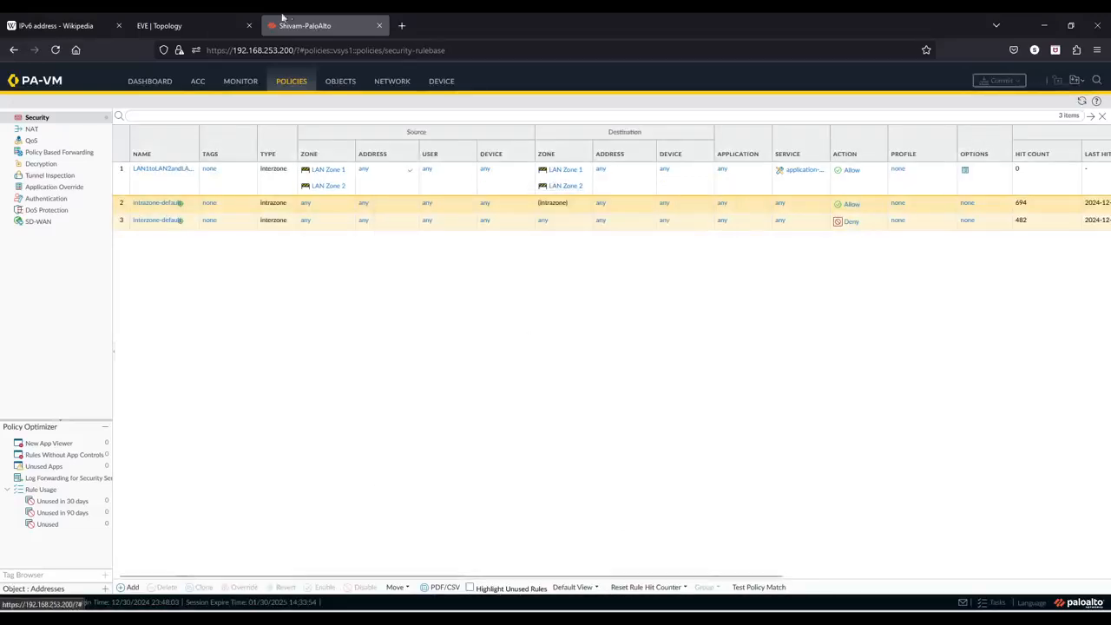
- Rerun show ipv6 in the VPC3 and VPC2 consoles to check their global IPv6 addresses
{"action": "left_click", "coordinate": [195, 25]}
{"action": "left_click", "coordinate": [707, 564]}
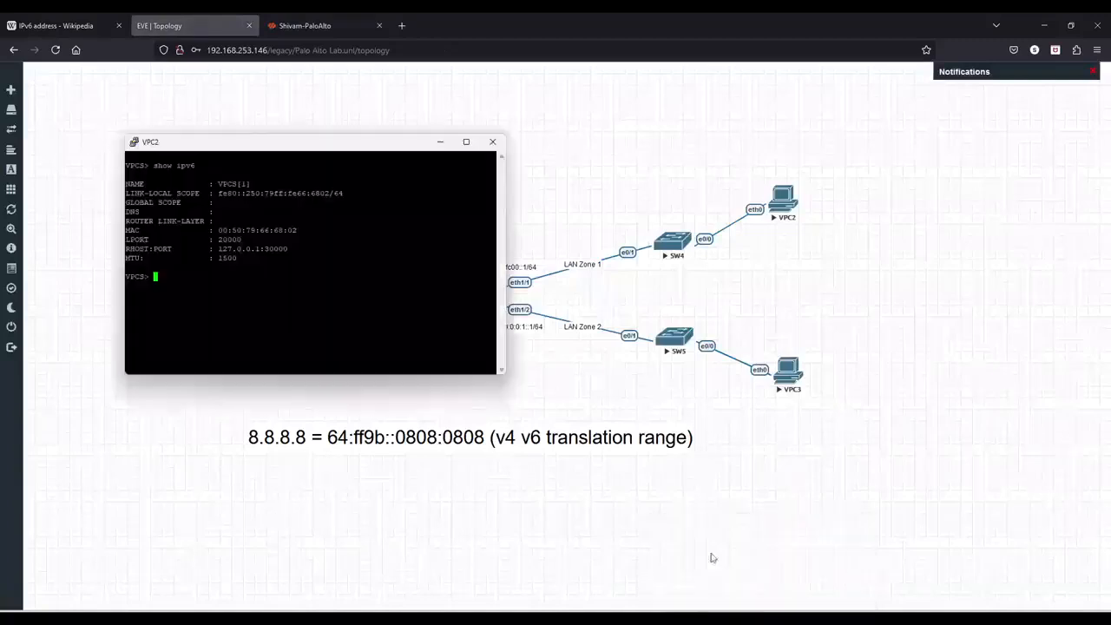
{"action": "mouse_move", "coordinate": [758, 616]}
{"action": "left_click", "coordinate": [784, 561]}
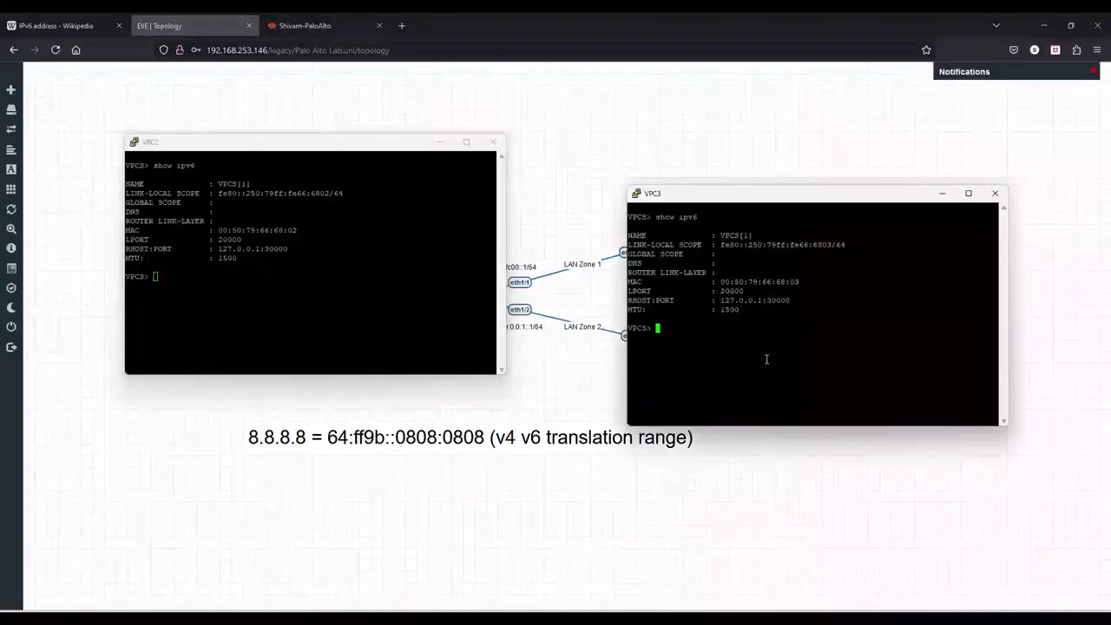
{"action": "key", "text": "Up"}
{"action": "key", "text": "Return"}
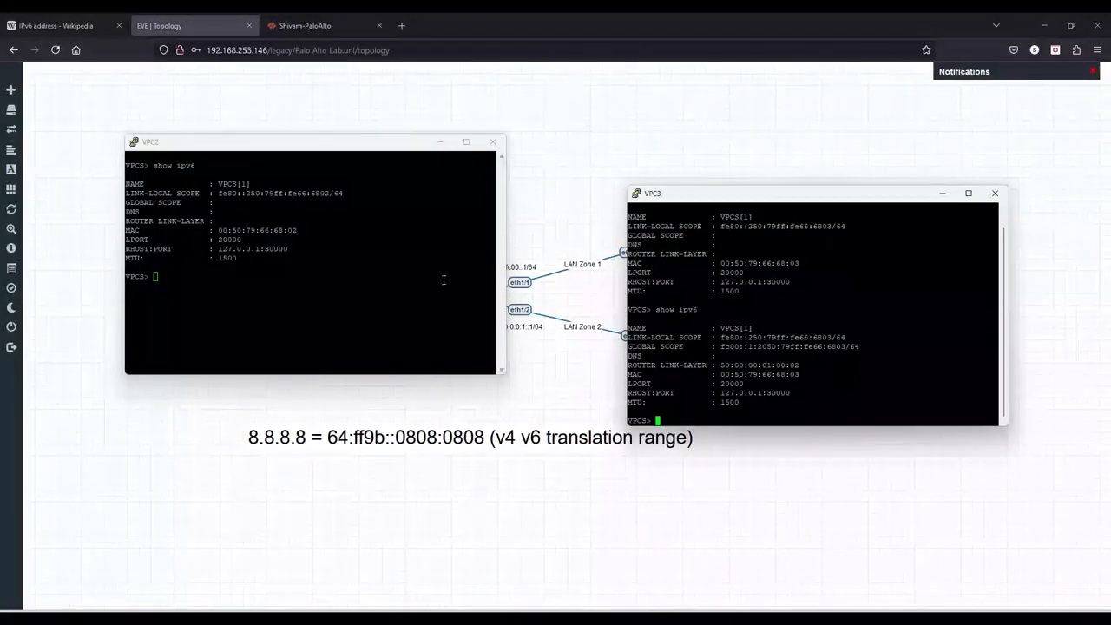
{"action": "left_click", "coordinate": [443, 279]}
{"action": "key", "text": "Up"}
{"action": "key", "text": "Return"}
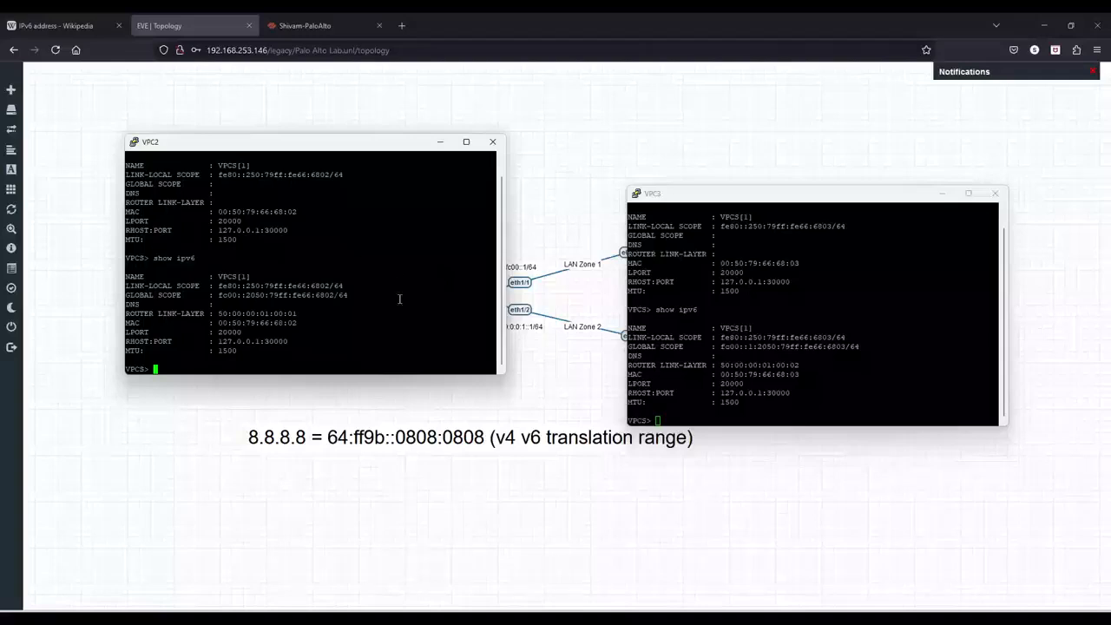
- Copy VPC2's global IPv6 address and ping it from the VPC3 console
{"action": "left_click_drag", "start_coordinate": [217, 295], "coordinate": [330, 296]}
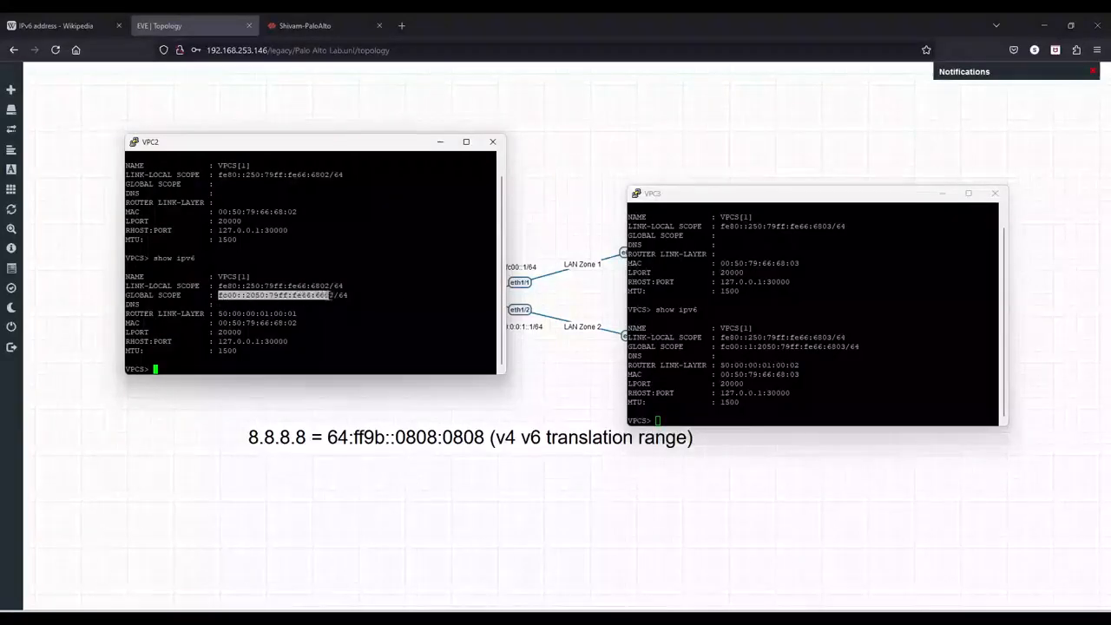
{"action": "left_click", "coordinate": [409, 310]}
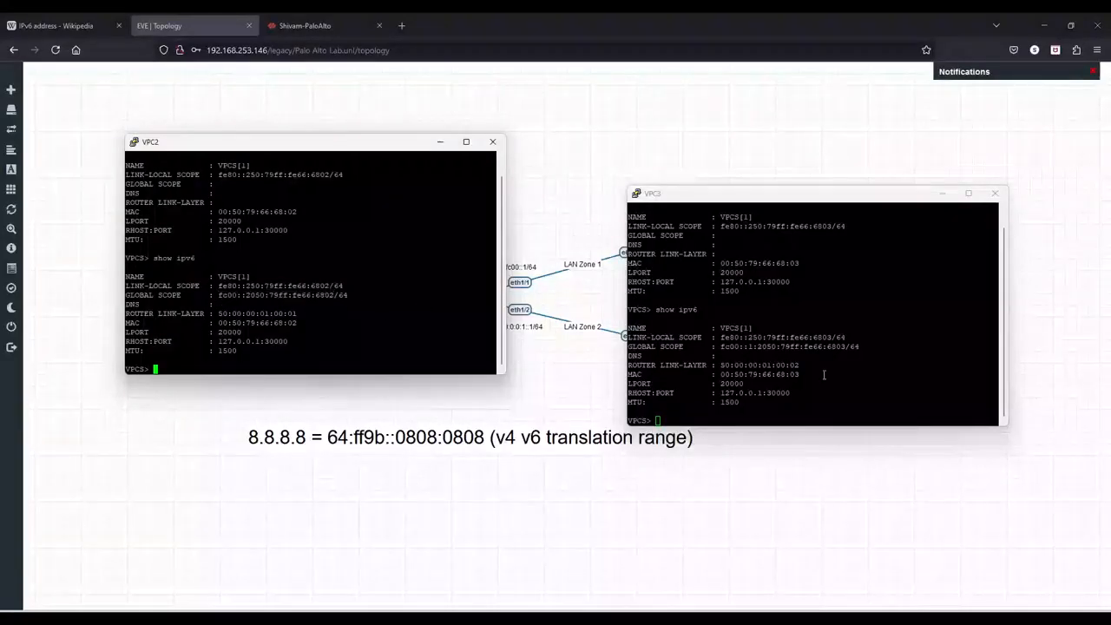
{"action": "left_click", "coordinate": [836, 376]}
{"action": "type", "text": "pi"}
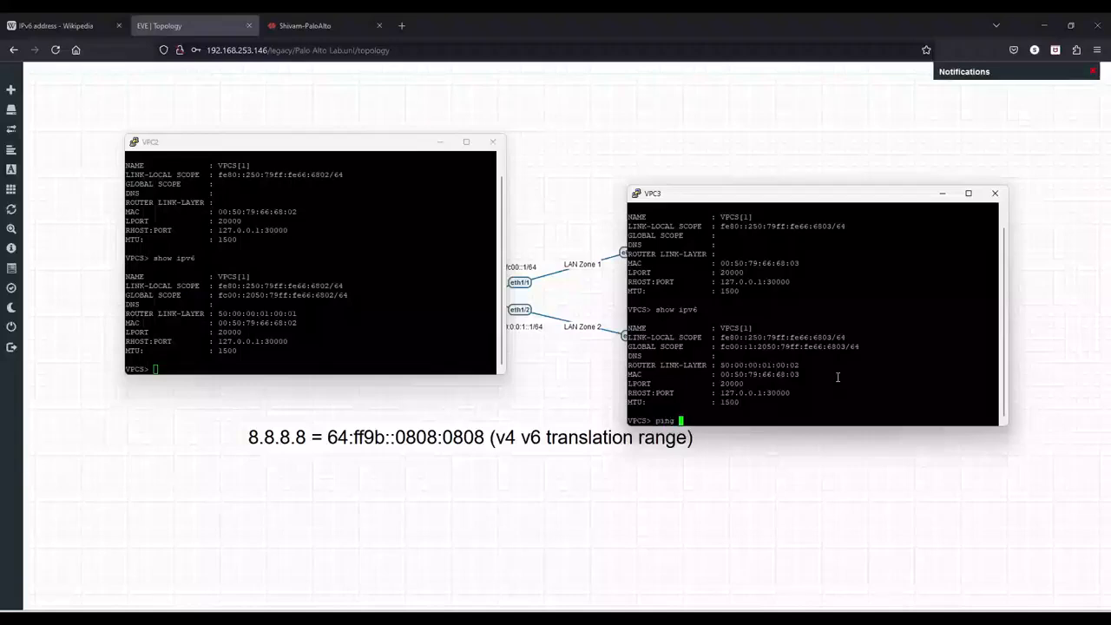
{"action": "type", "text": "ng"}
{"action": "right_click", "coordinate": [836, 377]}
{"action": "key", "text": "Return"}
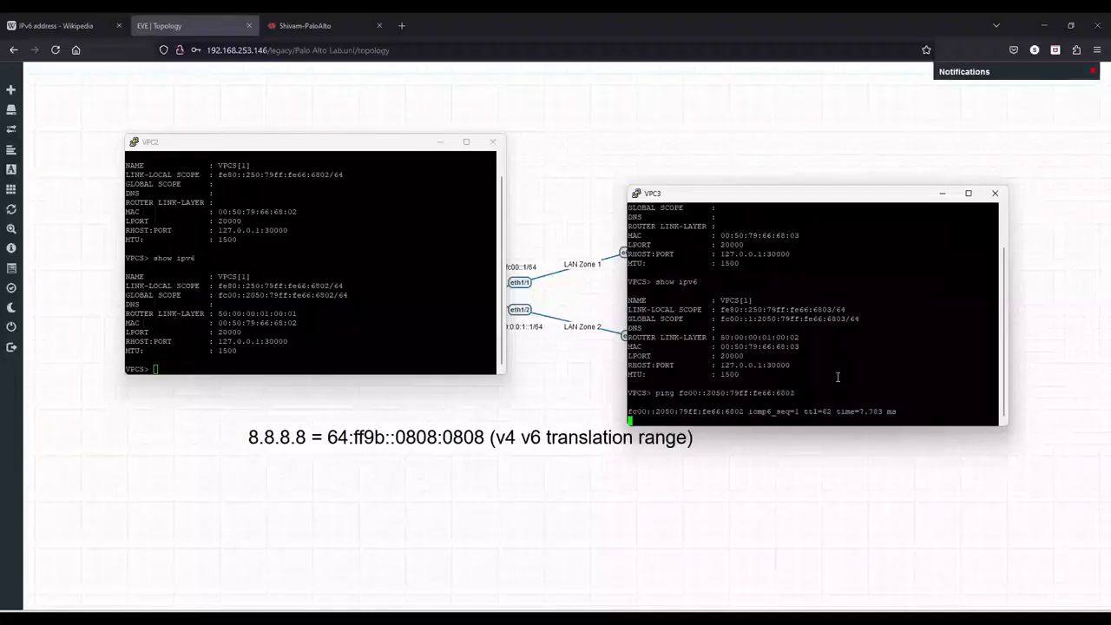
- Copy VPC3's global IPv6 address and ping it from the VPC2 console
{"action": "left_click", "coordinate": [306, 327]}
{"action": "type", "text": "pin"}
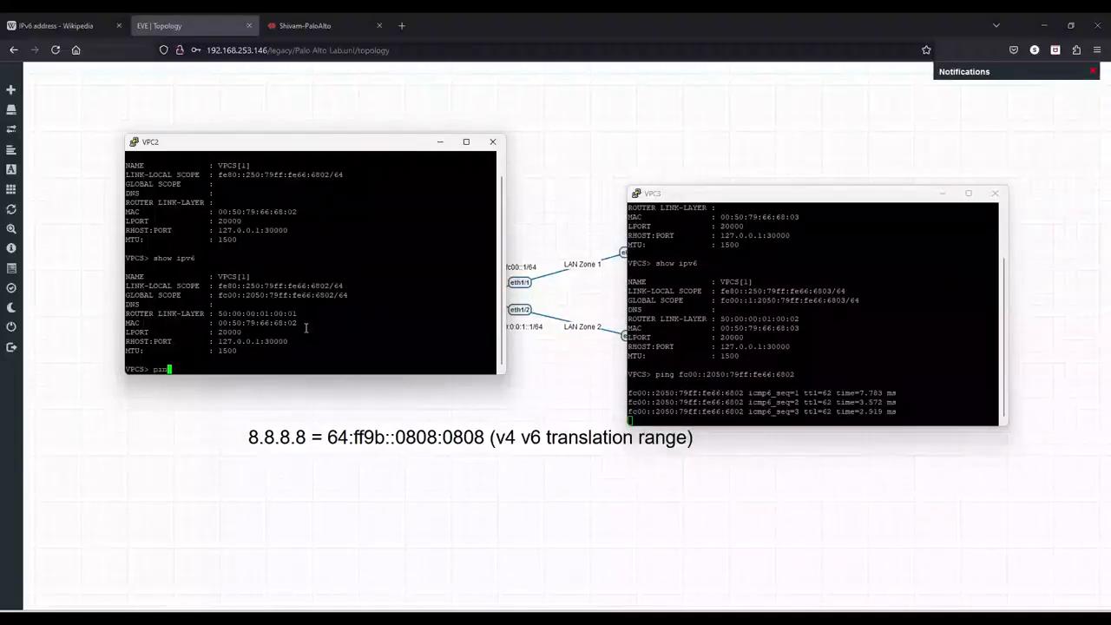
{"action": "type", "text": "g"}
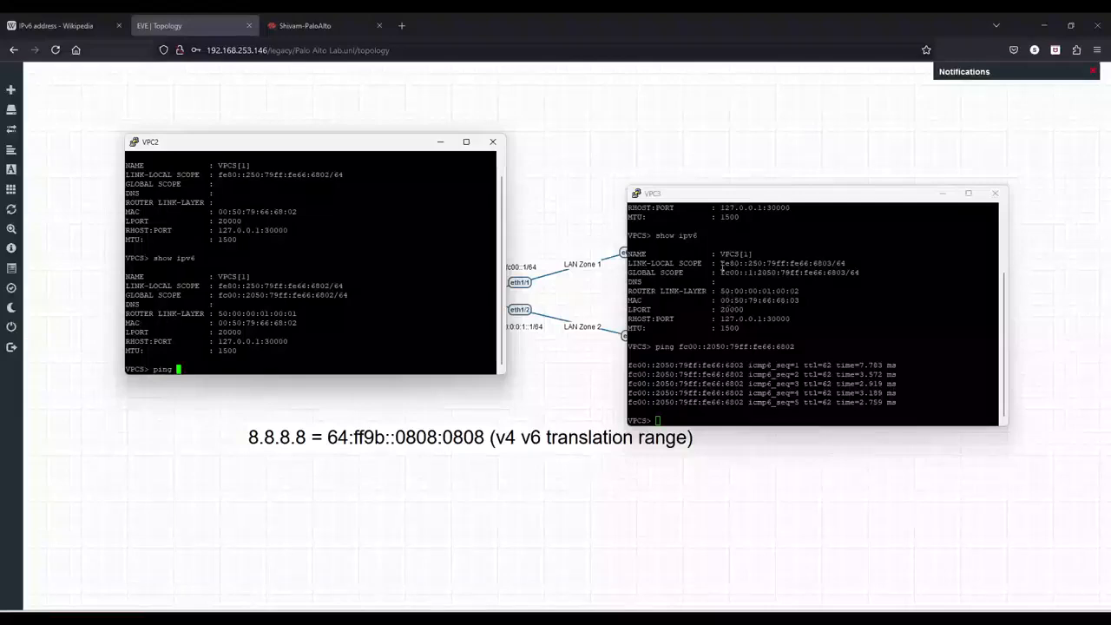
{"action": "left_click_drag", "start_coordinate": [720, 271], "coordinate": [841, 272]}
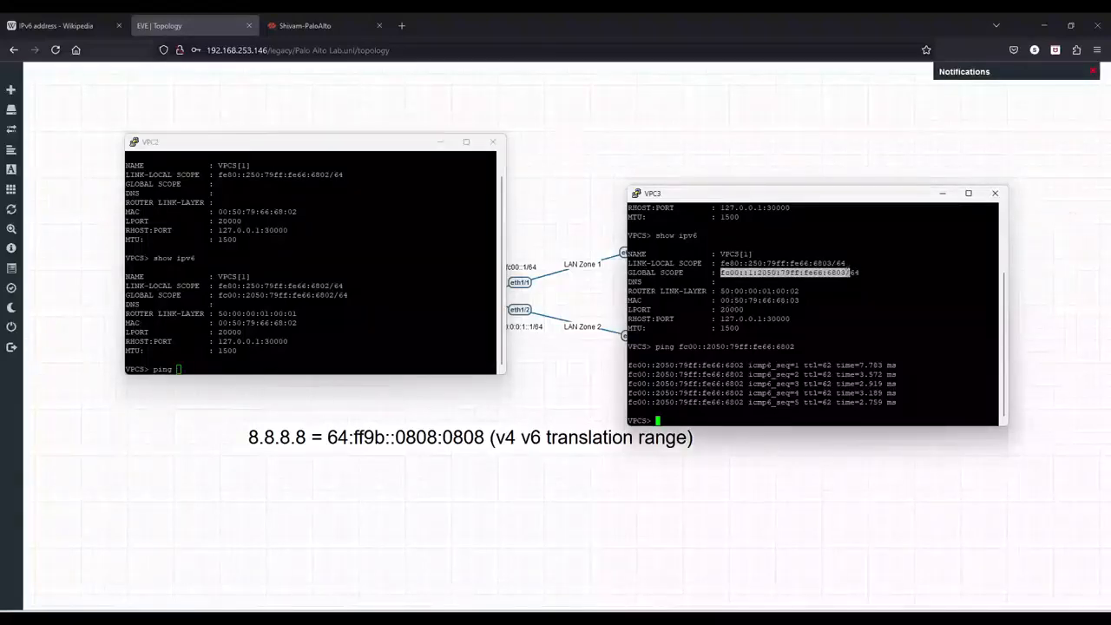
{"action": "right_click", "coordinate": [387, 266]}
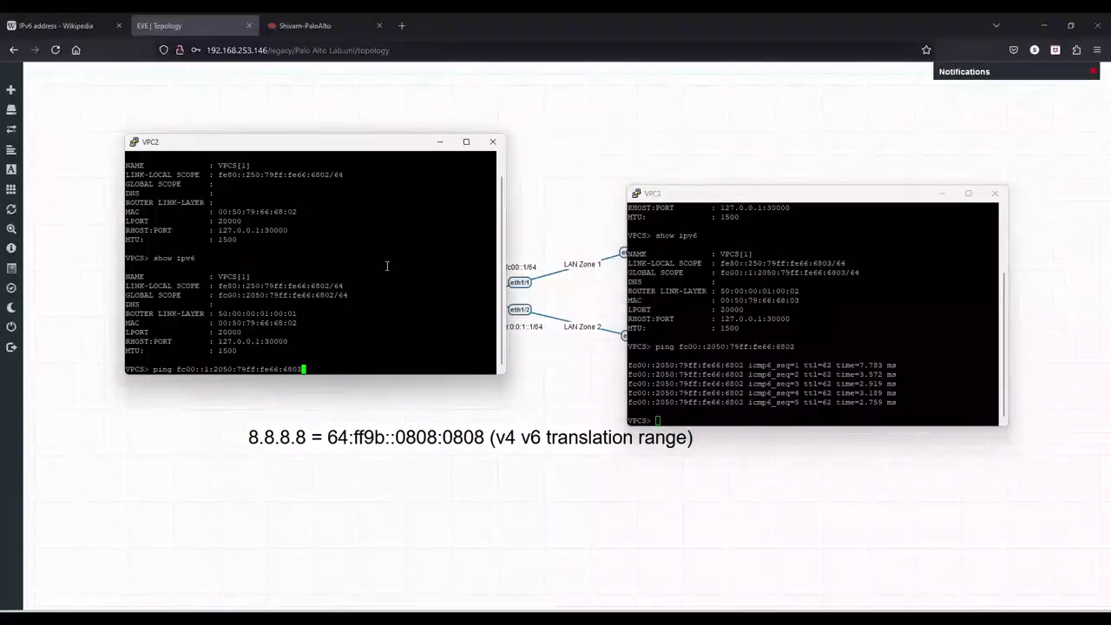
{"action": "key", "text": "Return"}
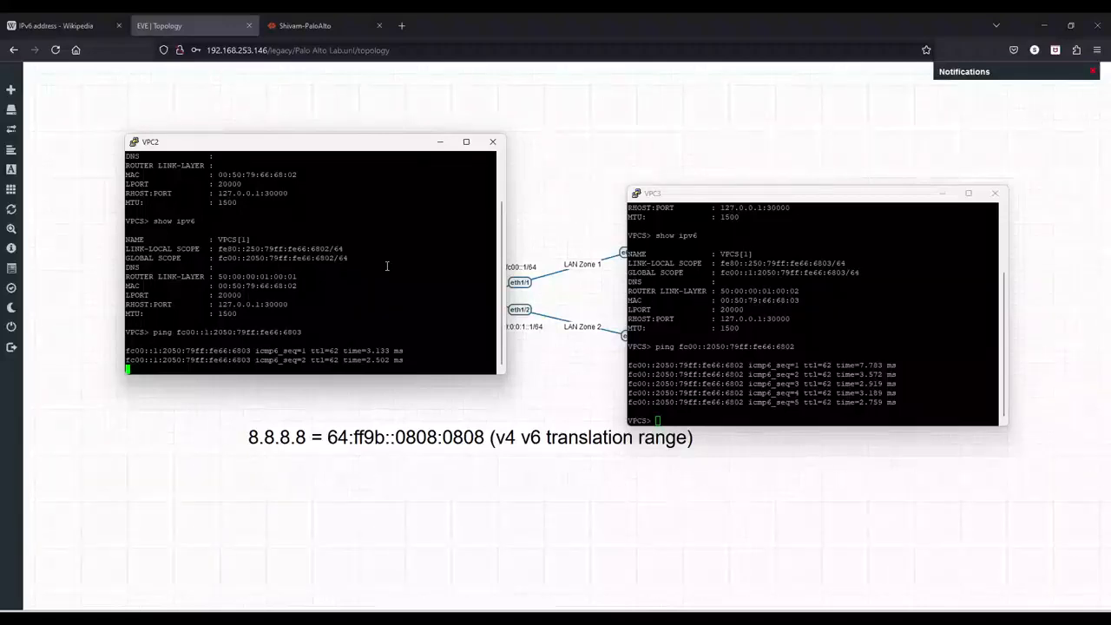
- Review the firewall's traffic logs for the ping6 sessions between the LAN zones
{"action": "left_click", "coordinate": [336, 12]}
{"action": "left_click", "coordinate": [308, 25]}
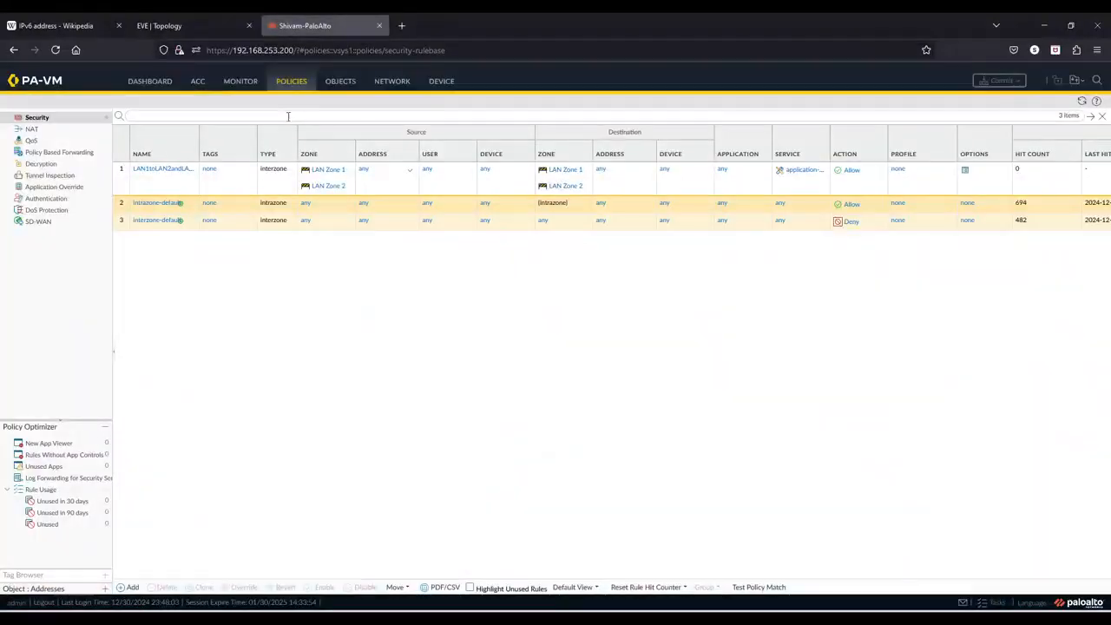
{"action": "left_click", "coordinate": [240, 81]}
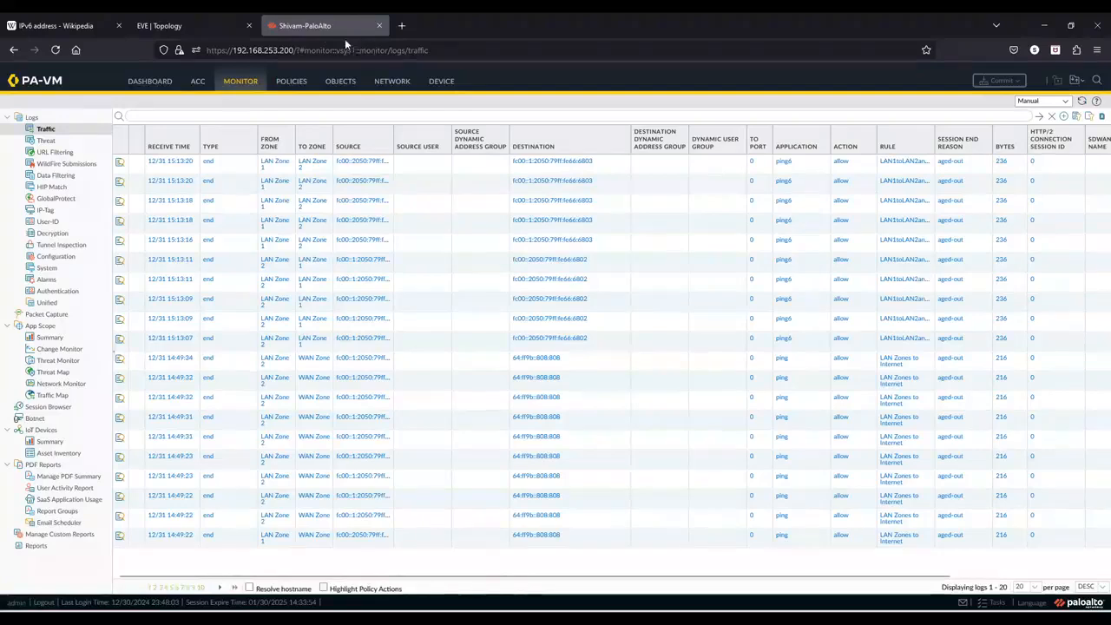
{"action": "left_click", "coordinate": [203, 26]}
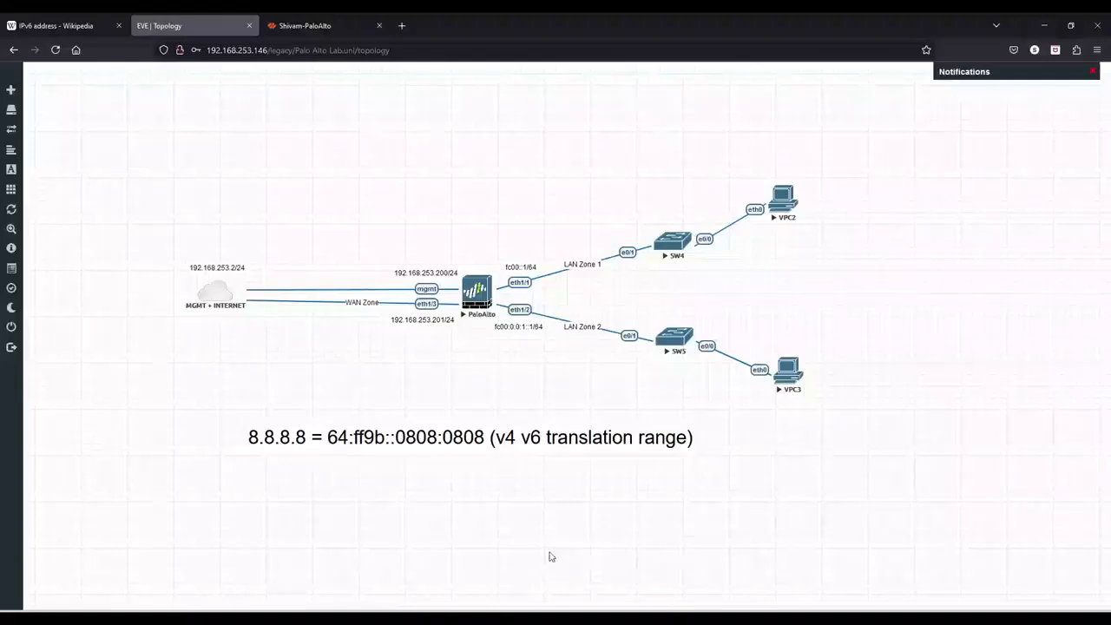
{"action": "left_click", "coordinate": [280, 28]}
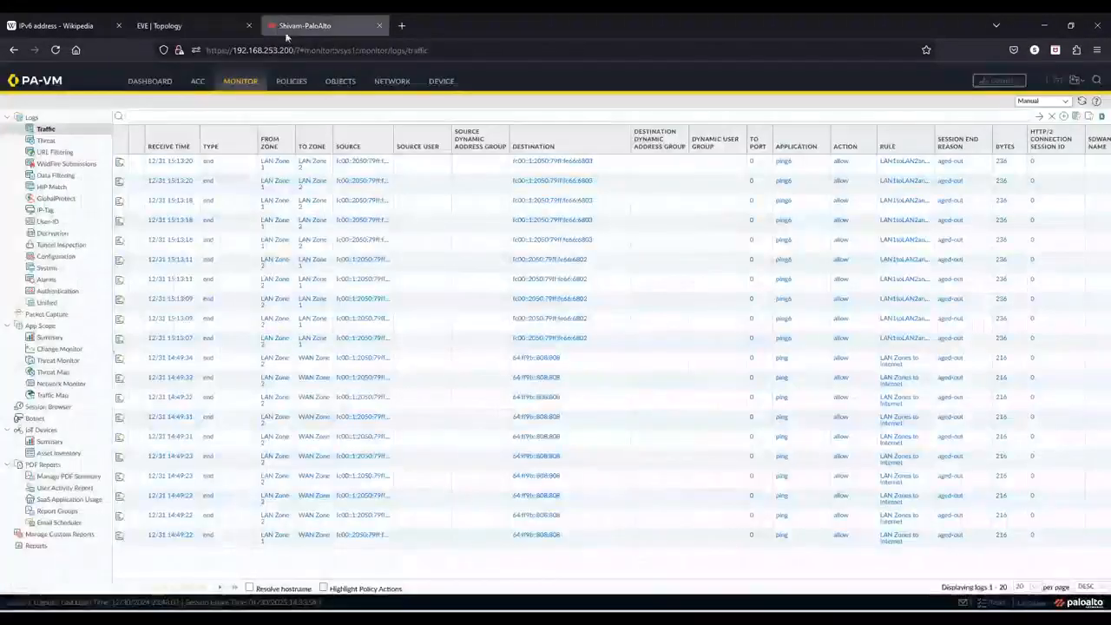
- Open interface ethernet1/3 and set it to Layer3 with the default virtual router
{"action": "left_click", "coordinate": [382, 81]}
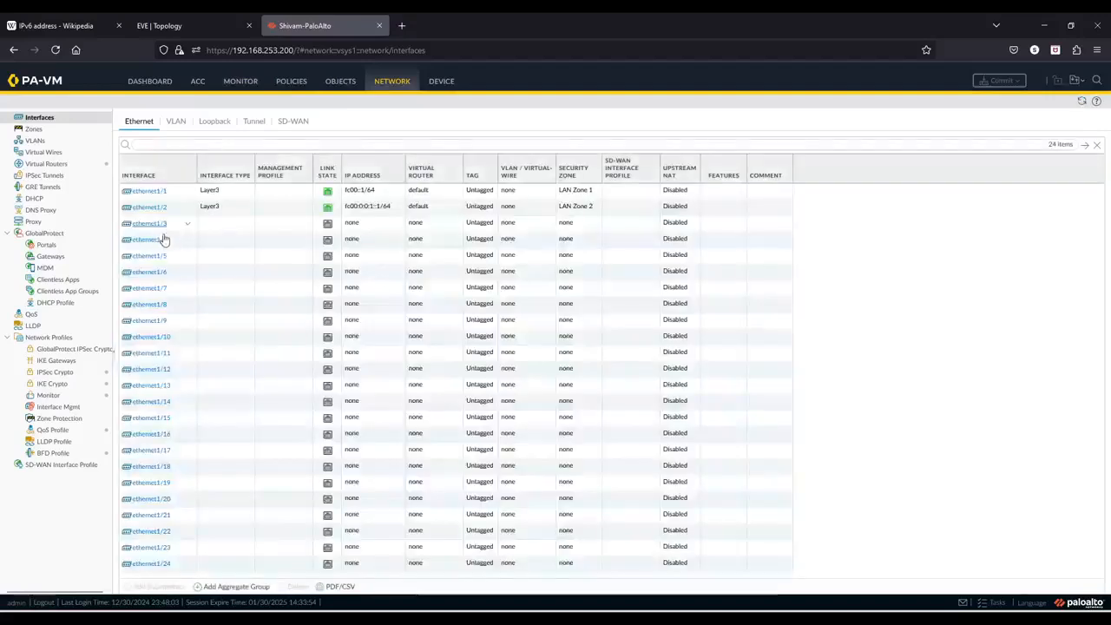
{"action": "left_click", "coordinate": [148, 224]}
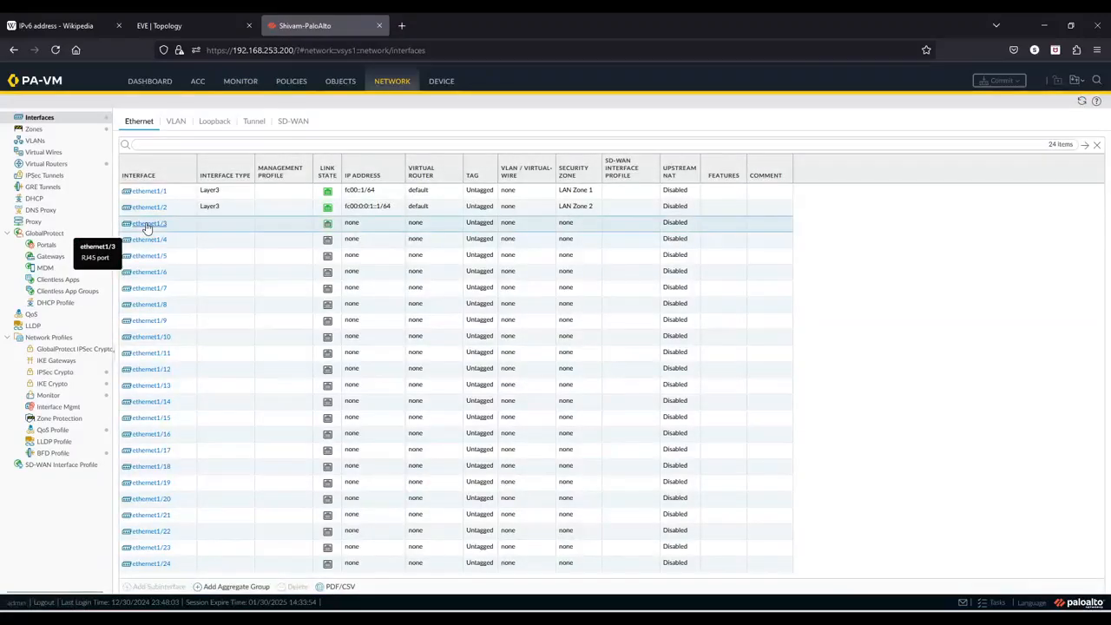
{"action": "left_click", "coordinate": [213, 24]}
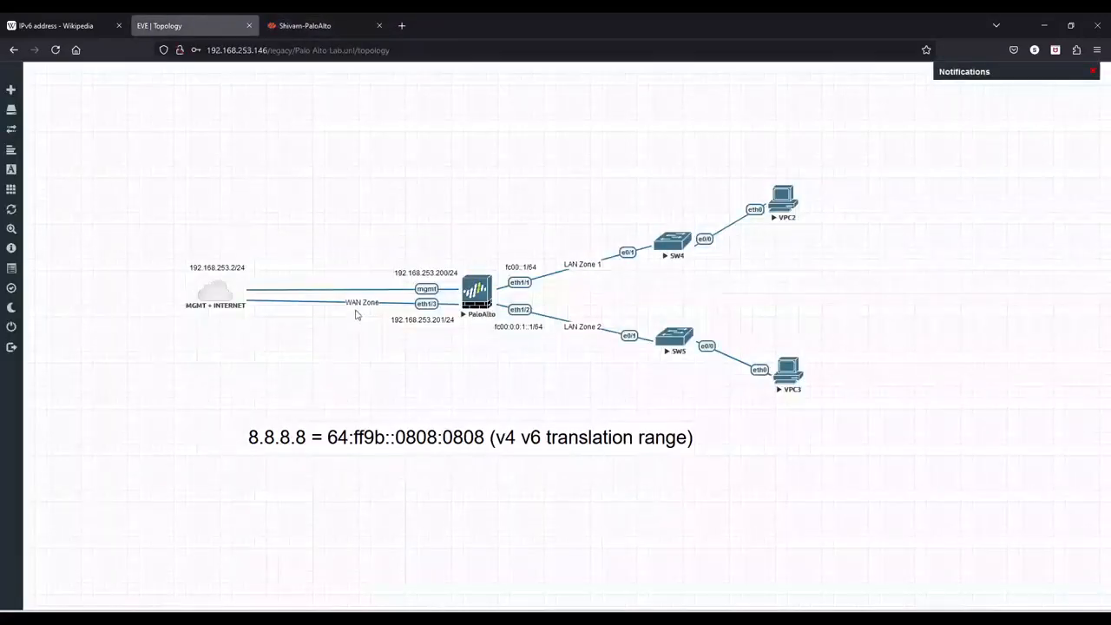
{"action": "left_click", "coordinate": [318, 29]}
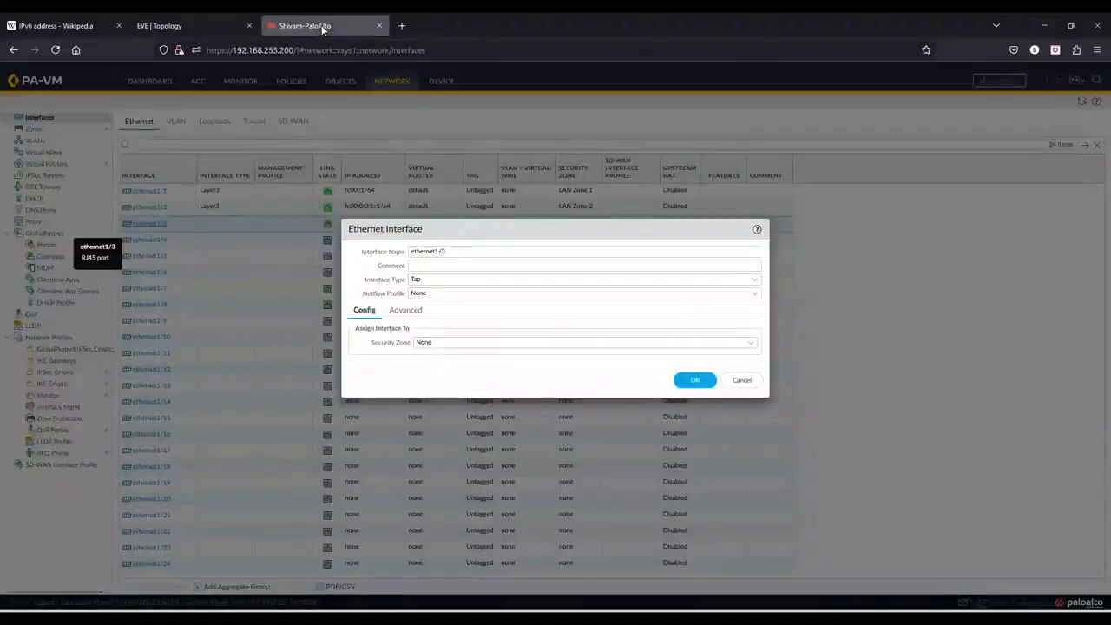
{"action": "left_click", "coordinate": [753, 279]}
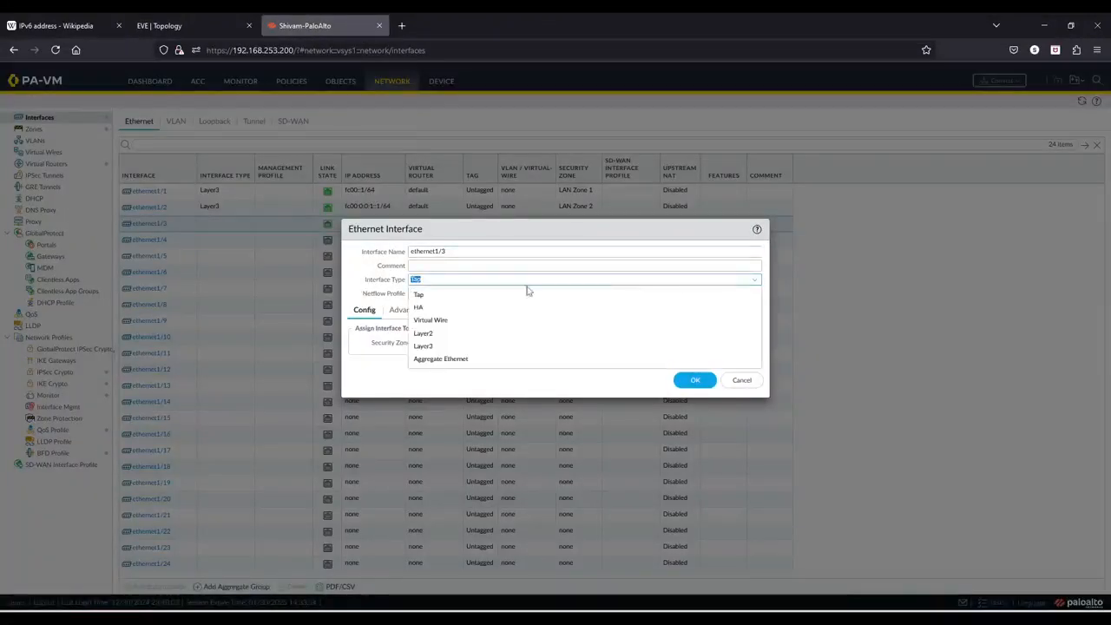
{"action": "left_click", "coordinate": [431, 348]}
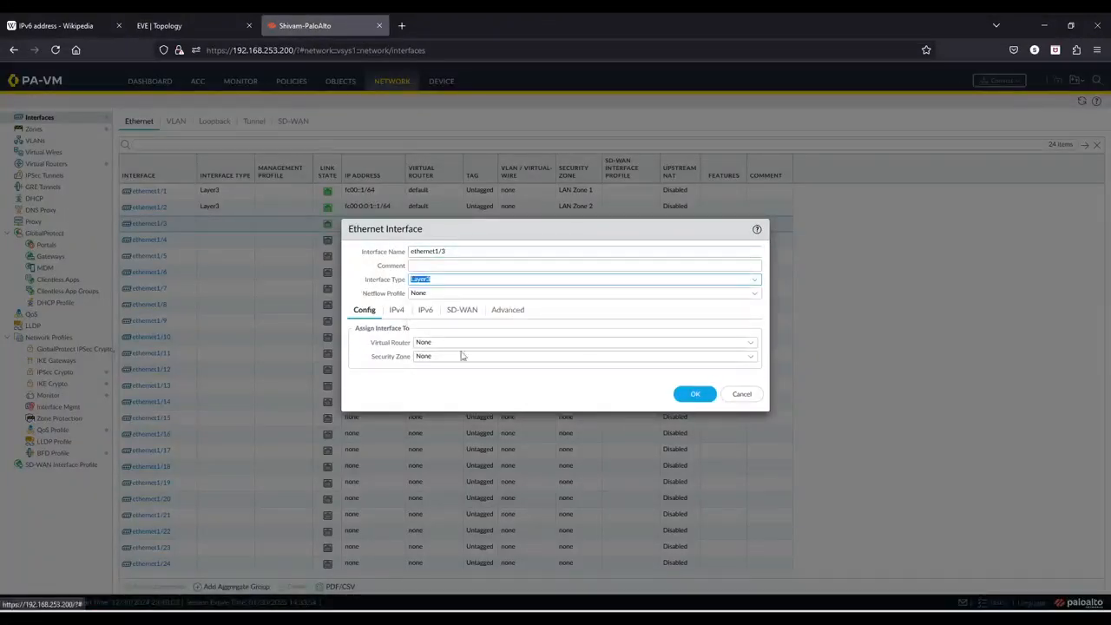
{"action": "left_click", "coordinate": [752, 344]}
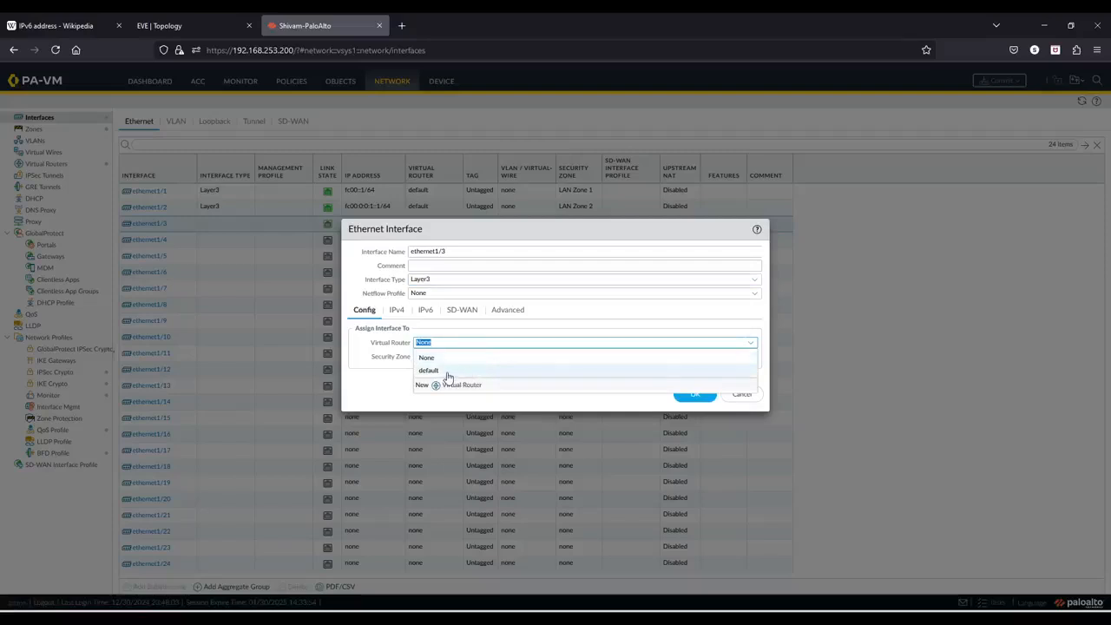
{"action": "left_click", "coordinate": [447, 372]}
- Create a new security zone named WAN Zone and assign it to ethernet1/3
{"action": "left_click", "coordinate": [754, 357]}
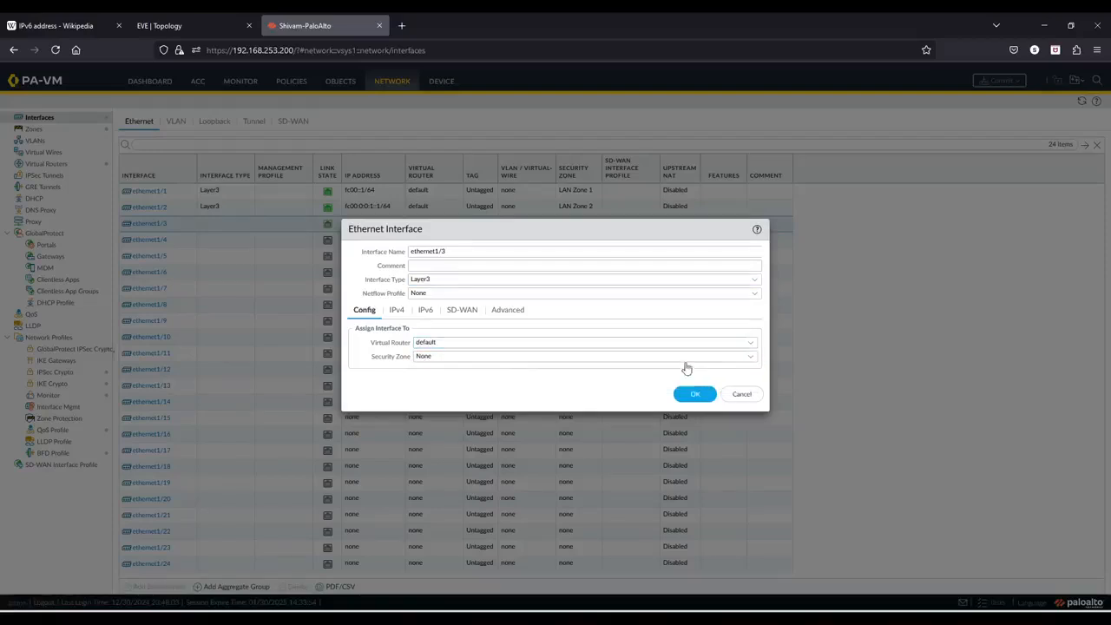
{"action": "left_click", "coordinate": [438, 357]}
{"action": "left_click", "coordinate": [448, 412]}
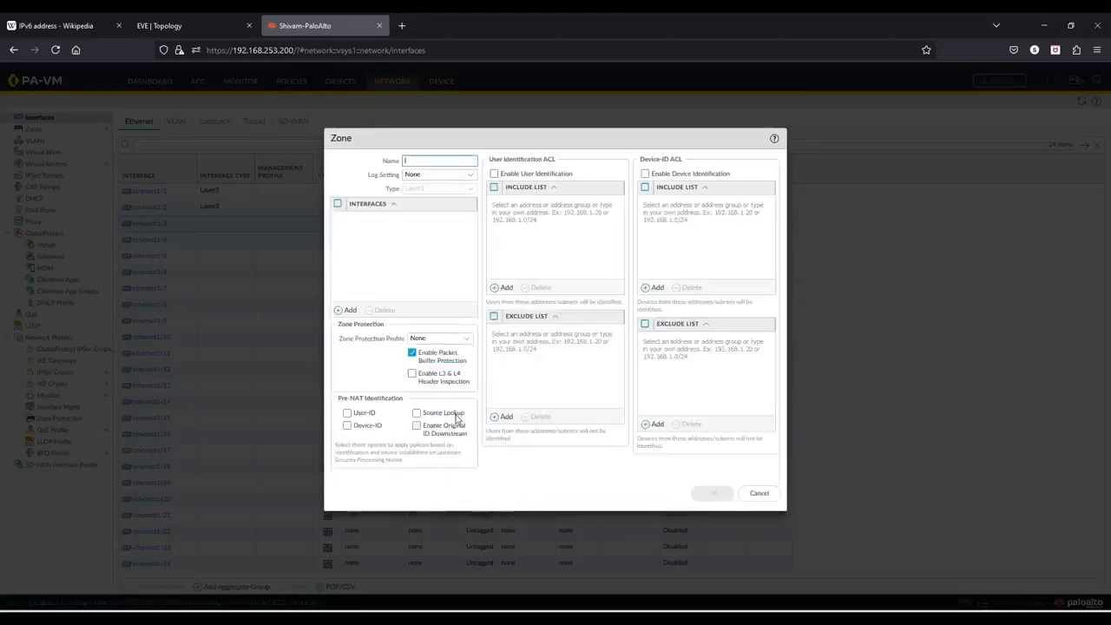
{"action": "type", "text": "wan z"}
{"action": "key", "text": "Caps_Lock"}
{"action": "type", "text": "ONE"}
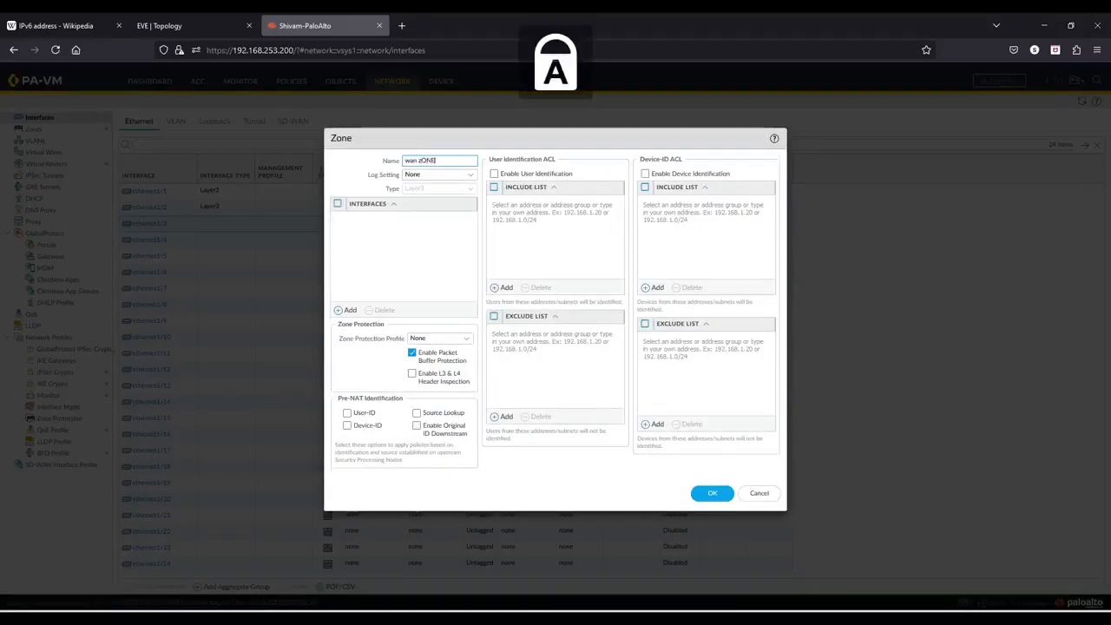
{"action": "key", "text": "BackSpace"}
{"action": "key", "text": "BackSpace"}
{"action": "key", "text": "BackSpace"}
{"action": "key", "text": "BackSpace"}
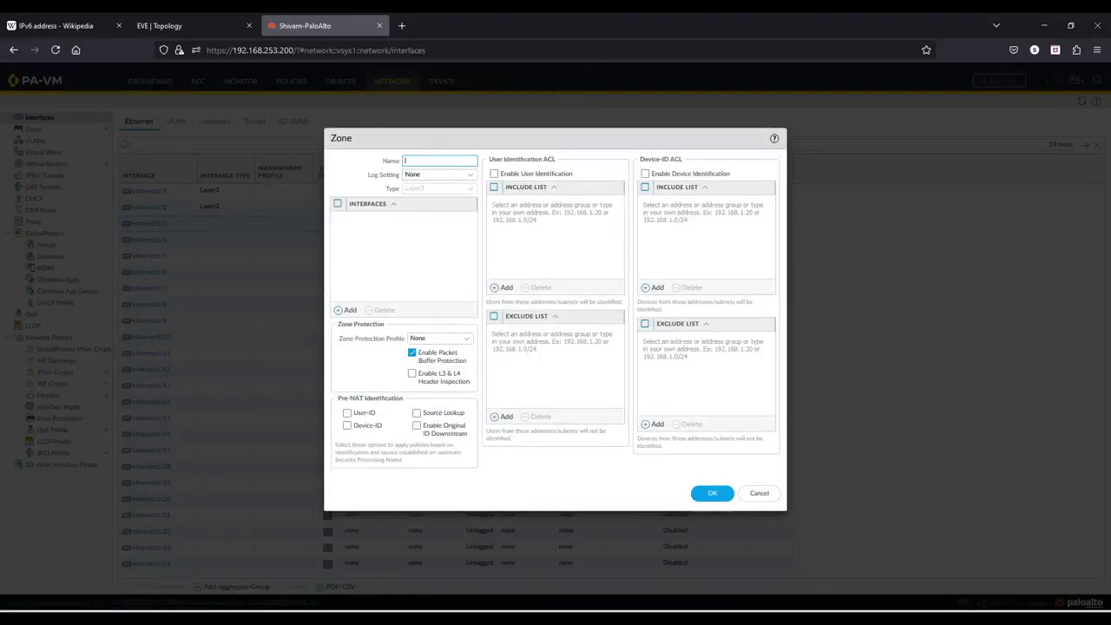
{"action": "type", "text": "WAN Z"}
{"action": "key", "text": "Caps_Lock"}
{"action": "type", "text": "one"}
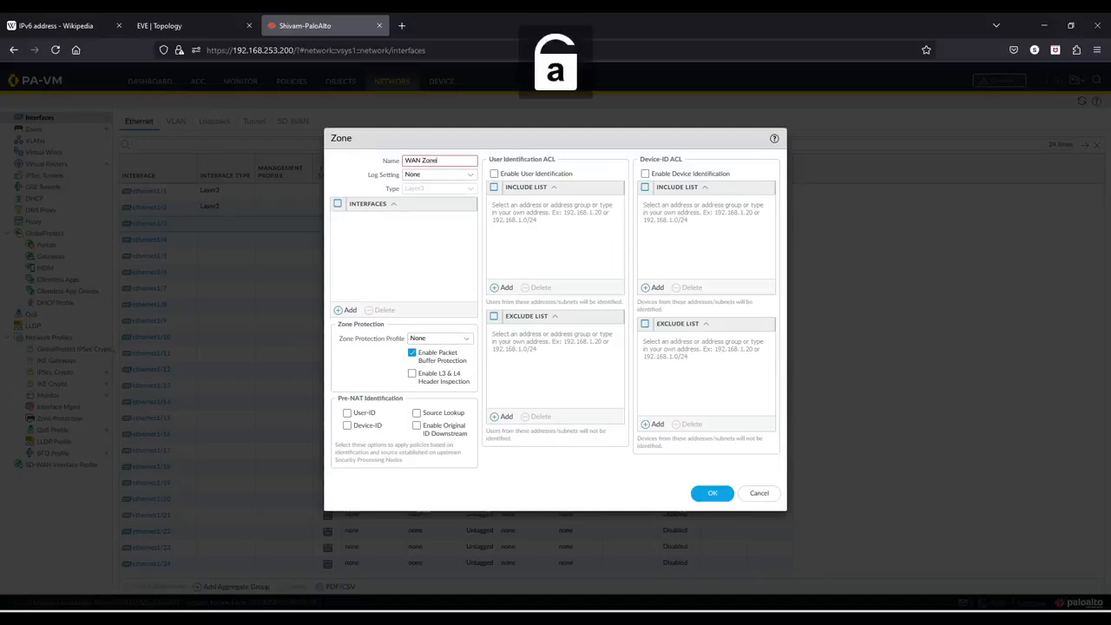
{"action": "left_click", "coordinate": [708, 493]}
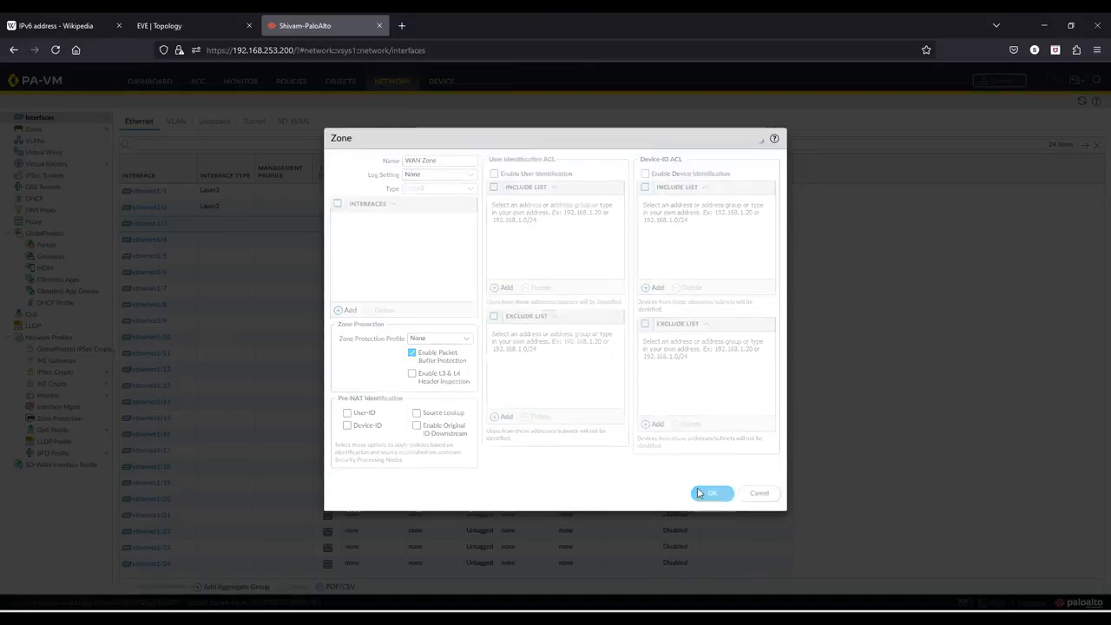
- Add the static IPv4 address 192.168.253.201/24 to ethernet1/3
{"action": "left_click", "coordinate": [397, 310]}
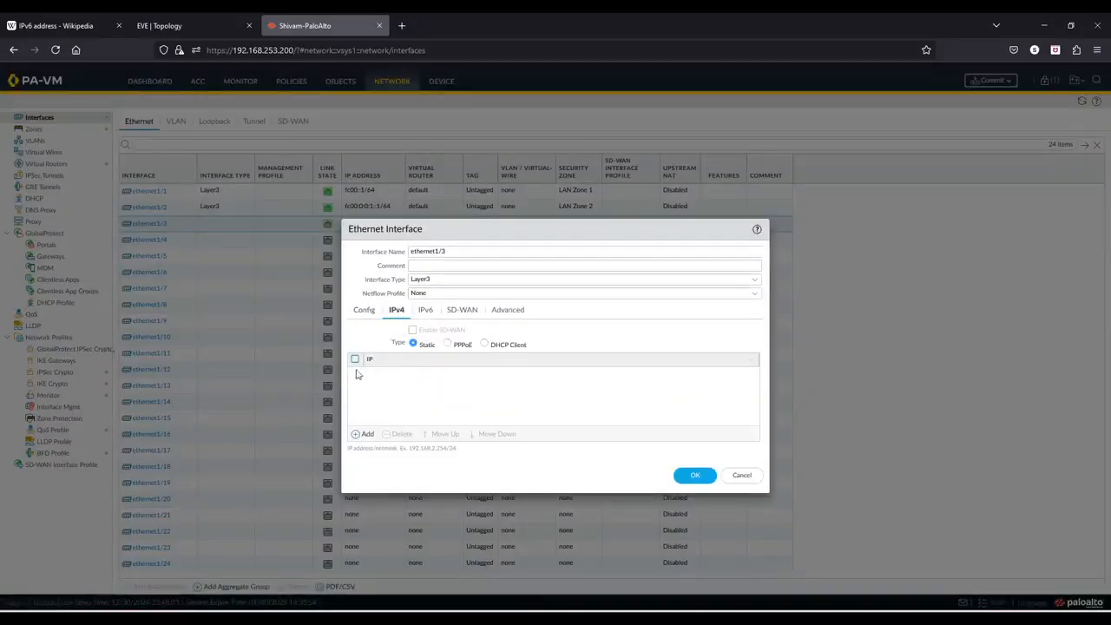
{"action": "left_click", "coordinate": [362, 433]}
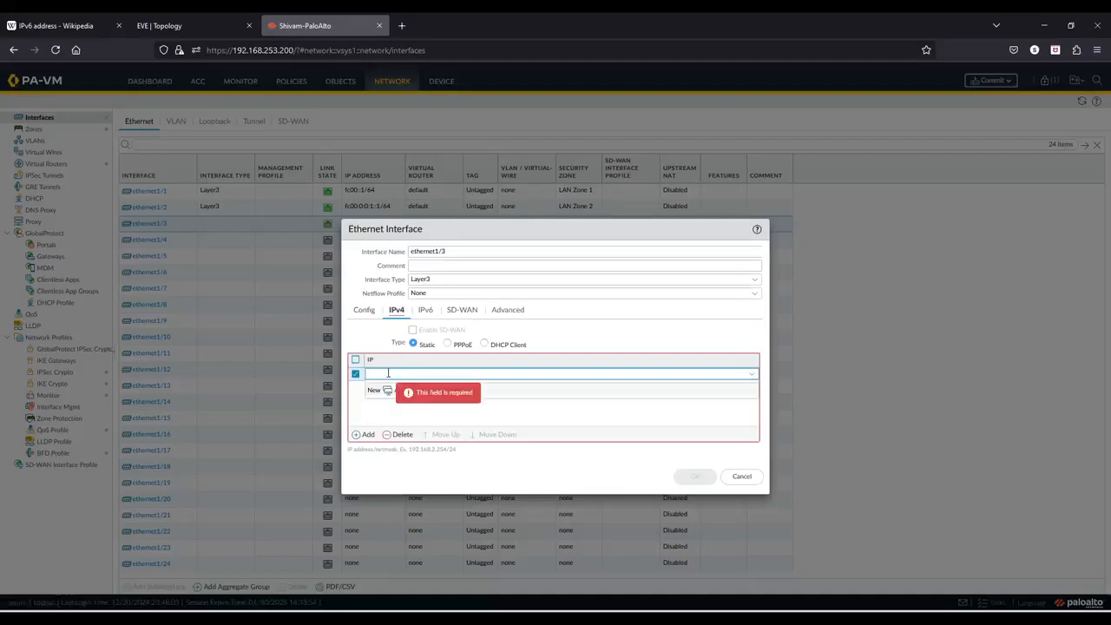
{"action": "type", "text": "192.168.253.201"}
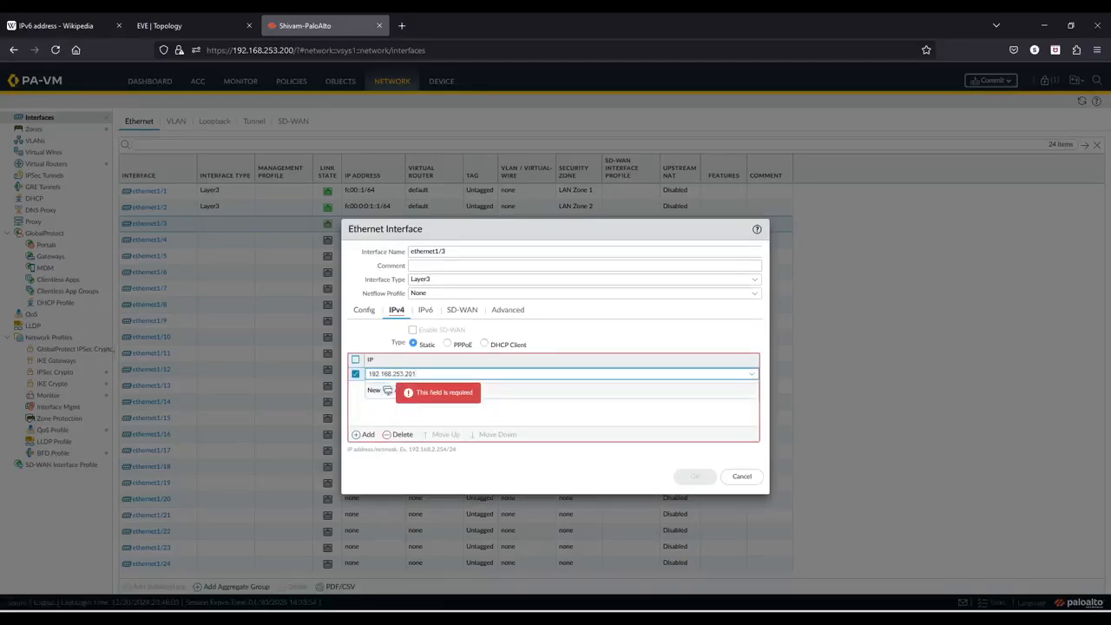
{"action": "type", "text": "/24,"}
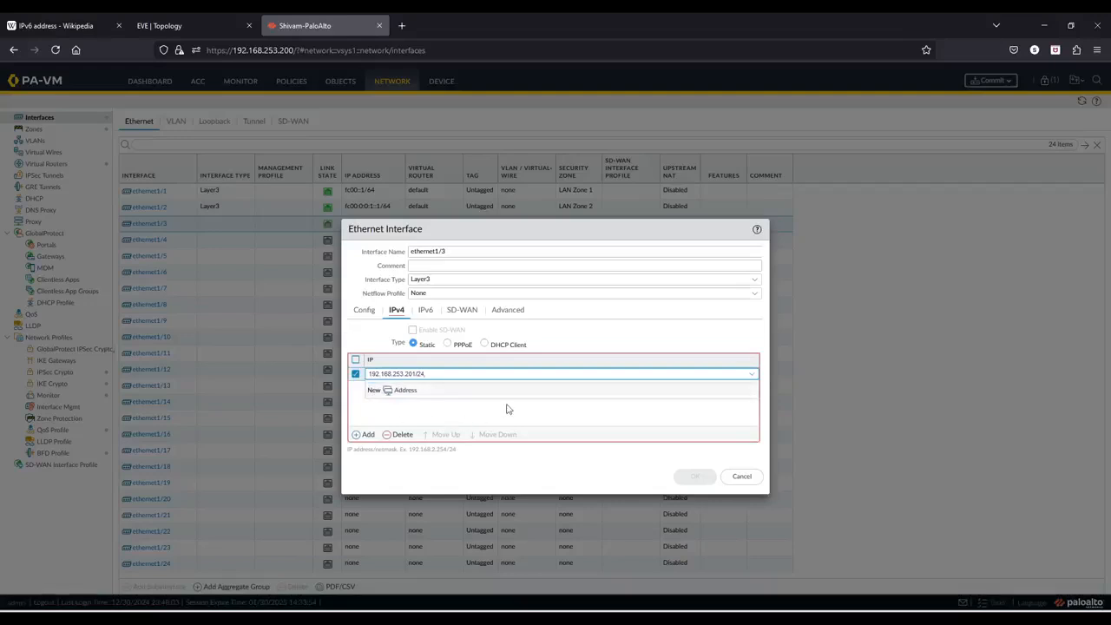
{"action": "left_click", "coordinate": [507, 409]}
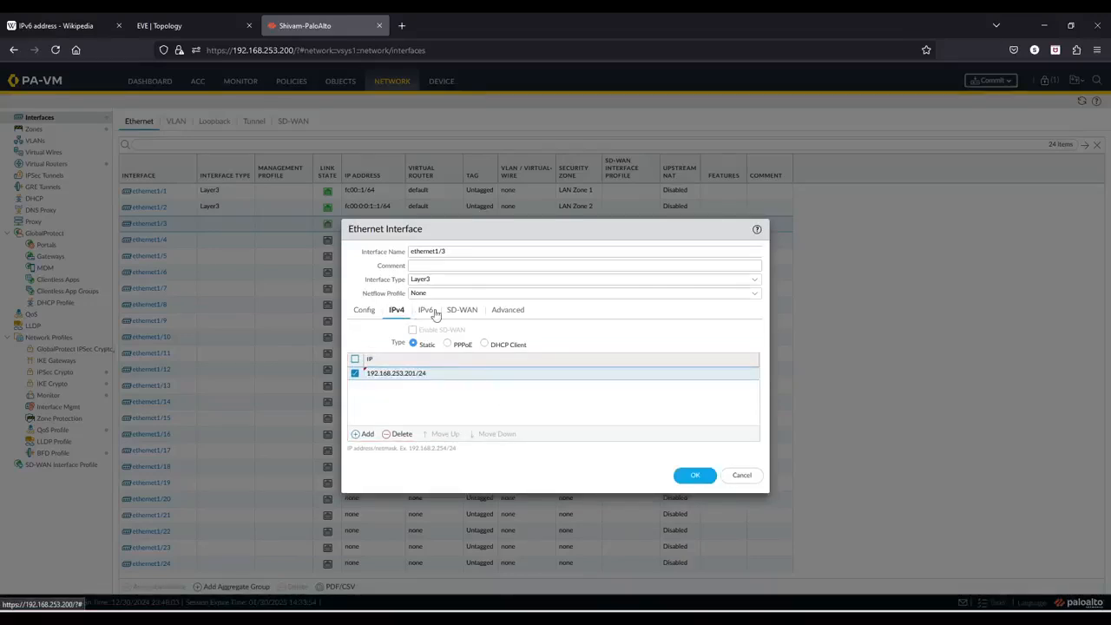
- Copy the 64:ff9b::/96 prefix from the Wikipedia IPv6 article and add it as an IPv6 address on ethernet1/3
{"action": "left_click", "coordinate": [426, 310]}
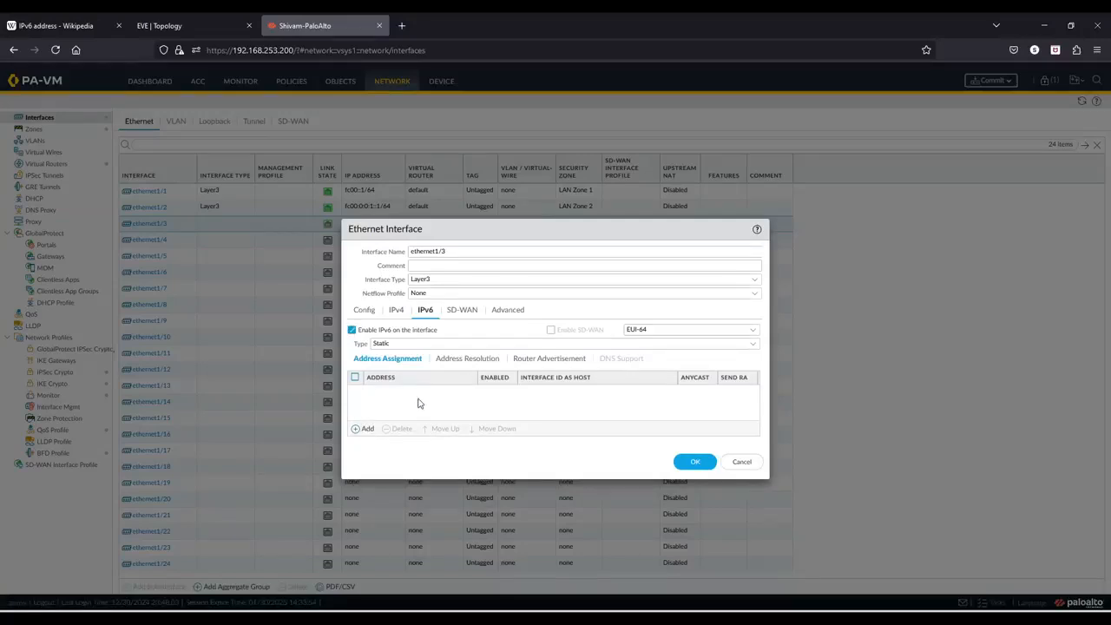
{"action": "left_click", "coordinate": [75, 25]}
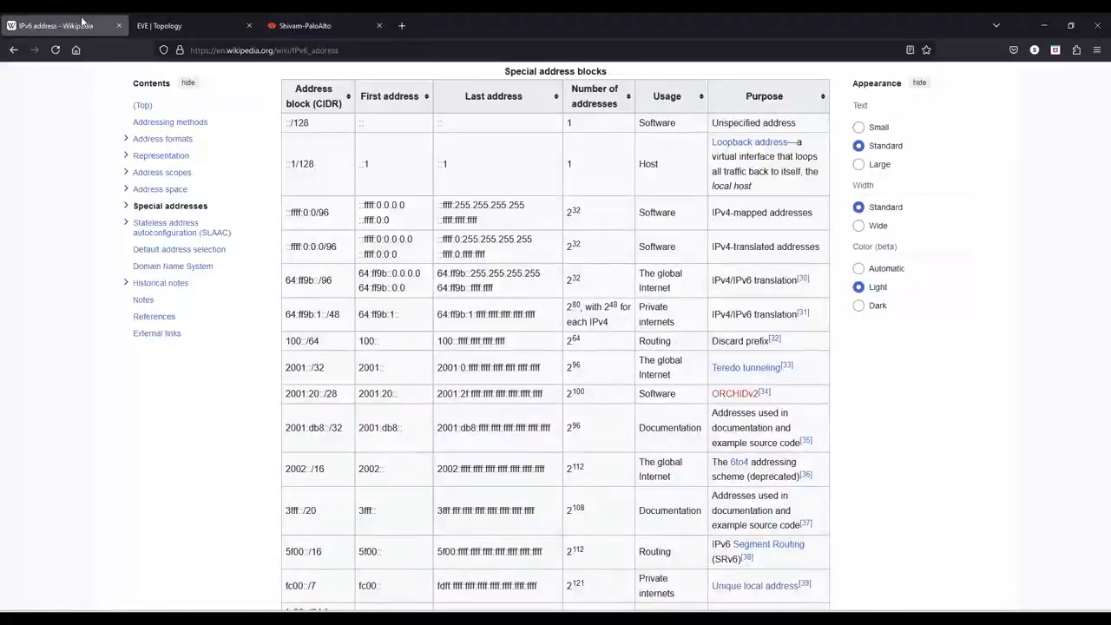
{"action": "left_click_drag", "start_coordinate": [332, 285], "coordinate": [297, 279]}
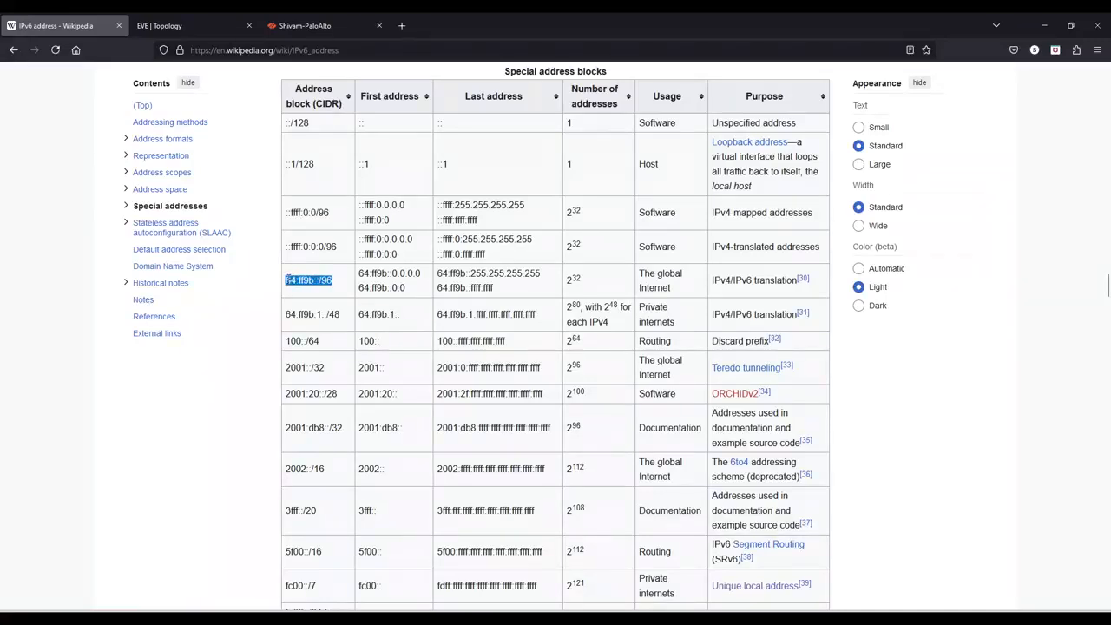
{"action": "left_click", "coordinate": [187, 25]}
{"action": "left_click", "coordinate": [310, 26]}
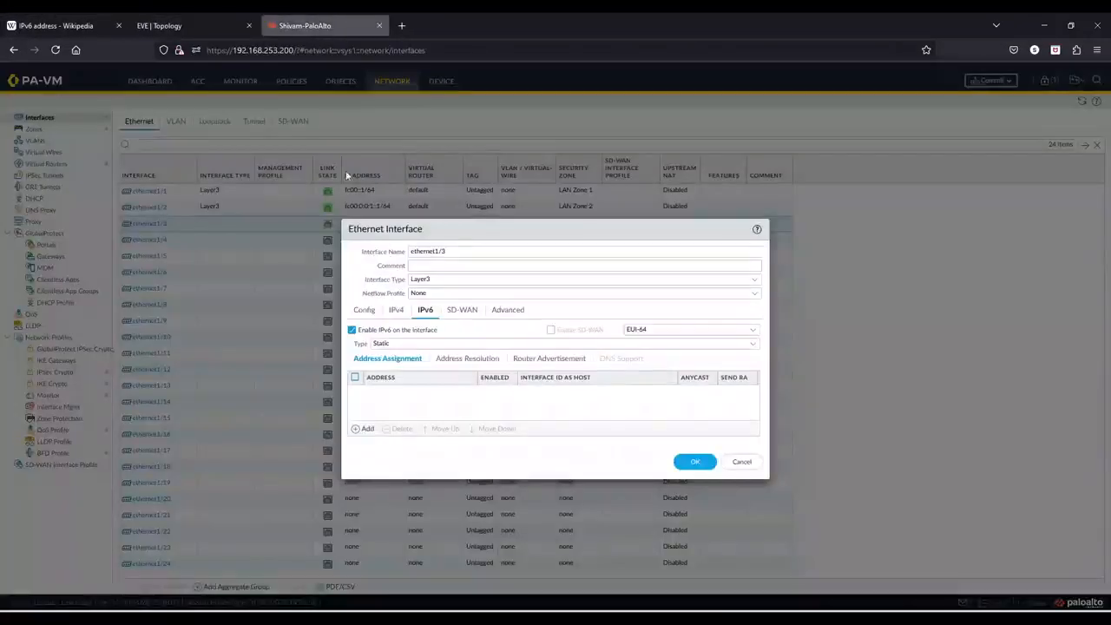
{"action": "left_click", "coordinate": [357, 428]}
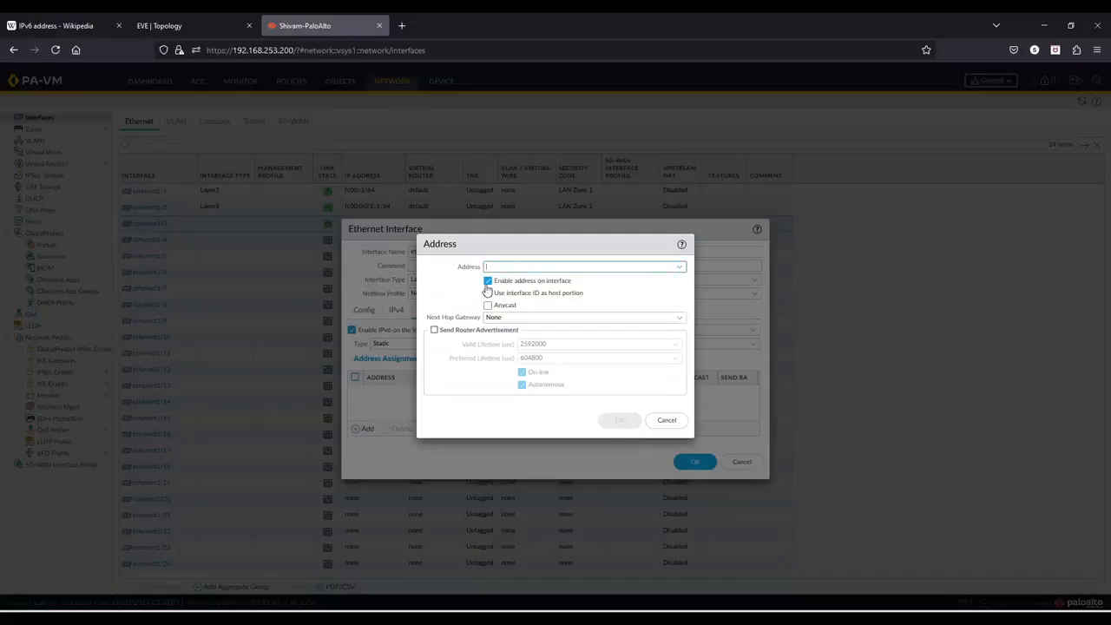
{"action": "type", "text": "64:ff9b::/96"}
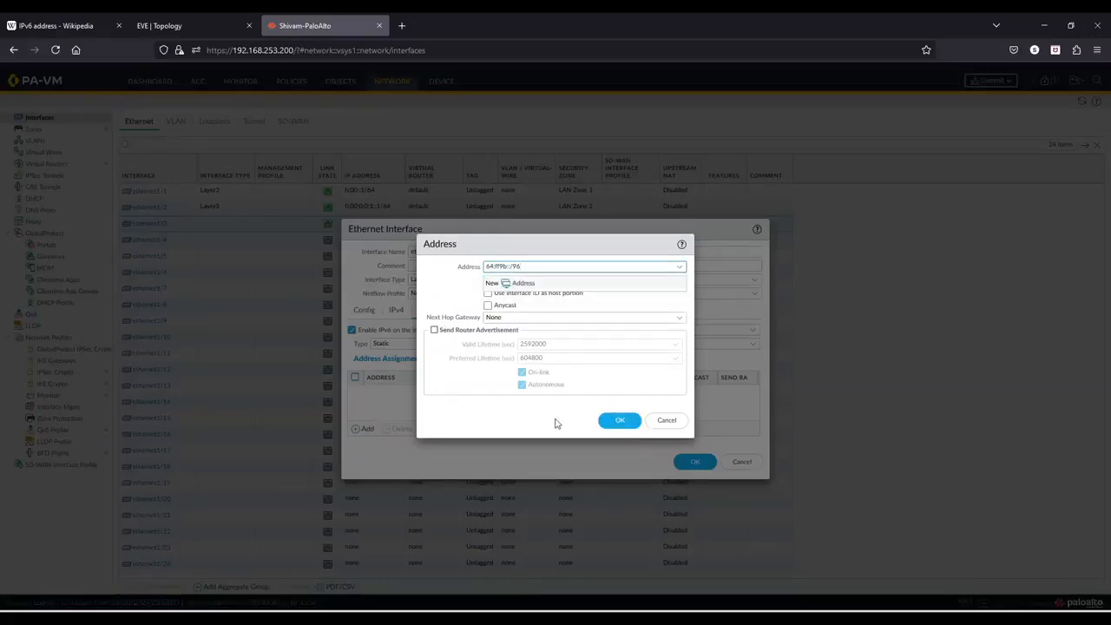
{"action": "left_click", "coordinate": [619, 420]}
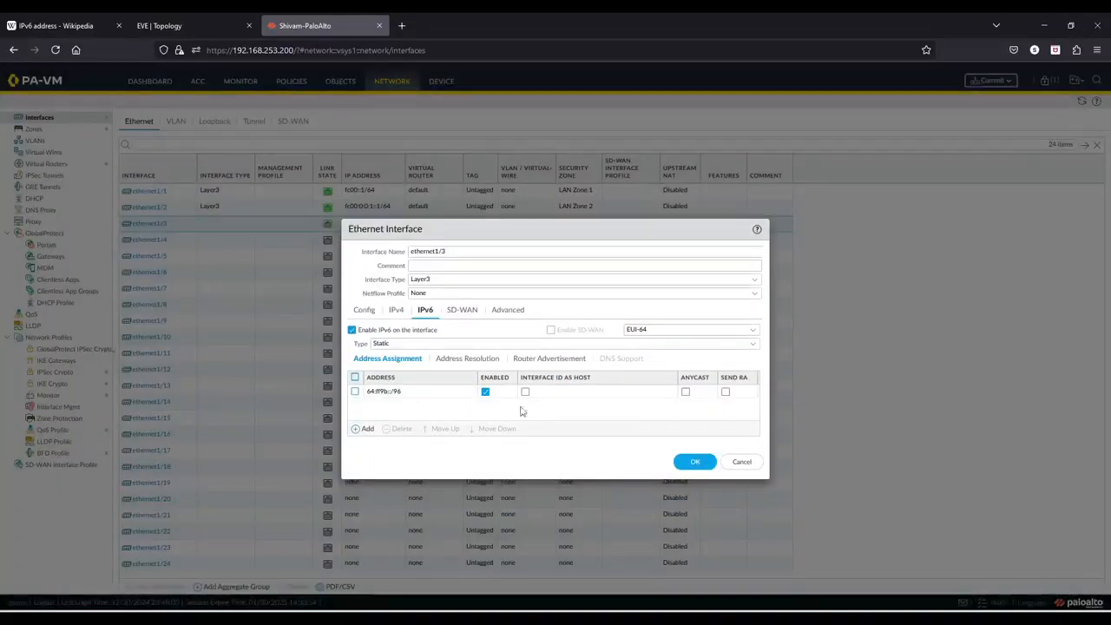
{"action": "left_click", "coordinate": [507, 310]}
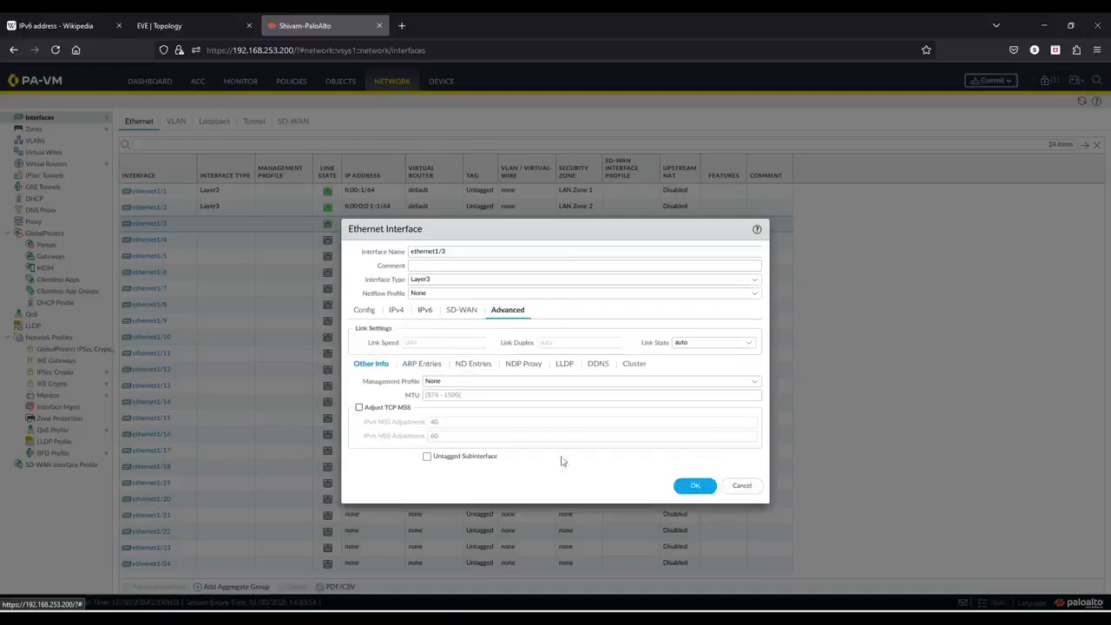
{"action": "left_click", "coordinate": [697, 487]}
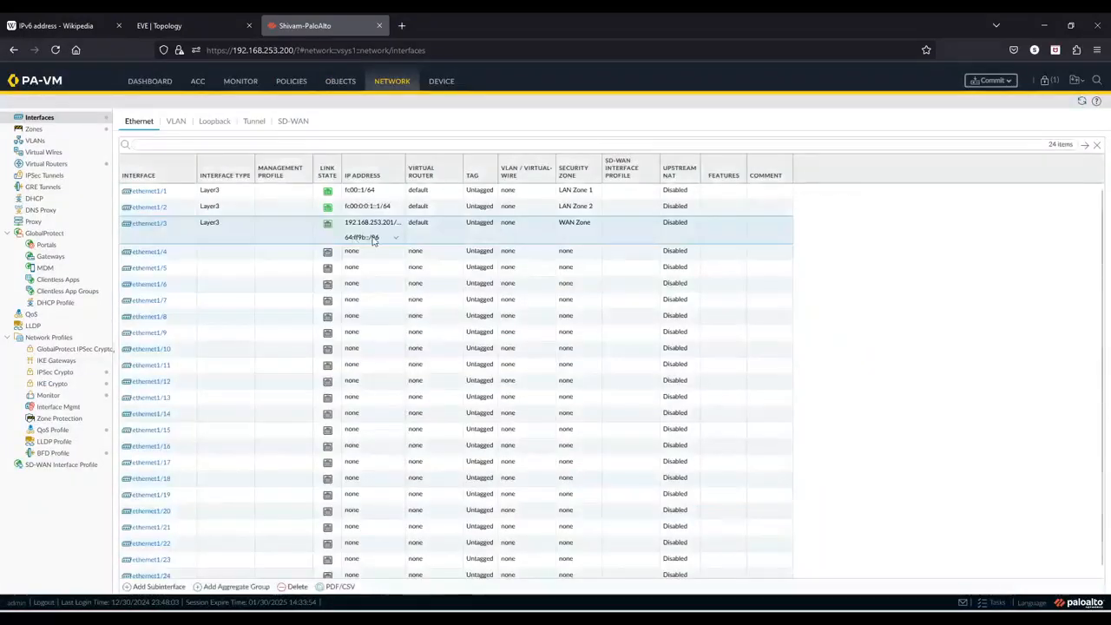
- Add a static route named default for 0.0.0.0/0 via ethernet1/3 with next hop 192.168.253.2 in the default virtual router
{"action": "left_click", "coordinate": [54, 164]}
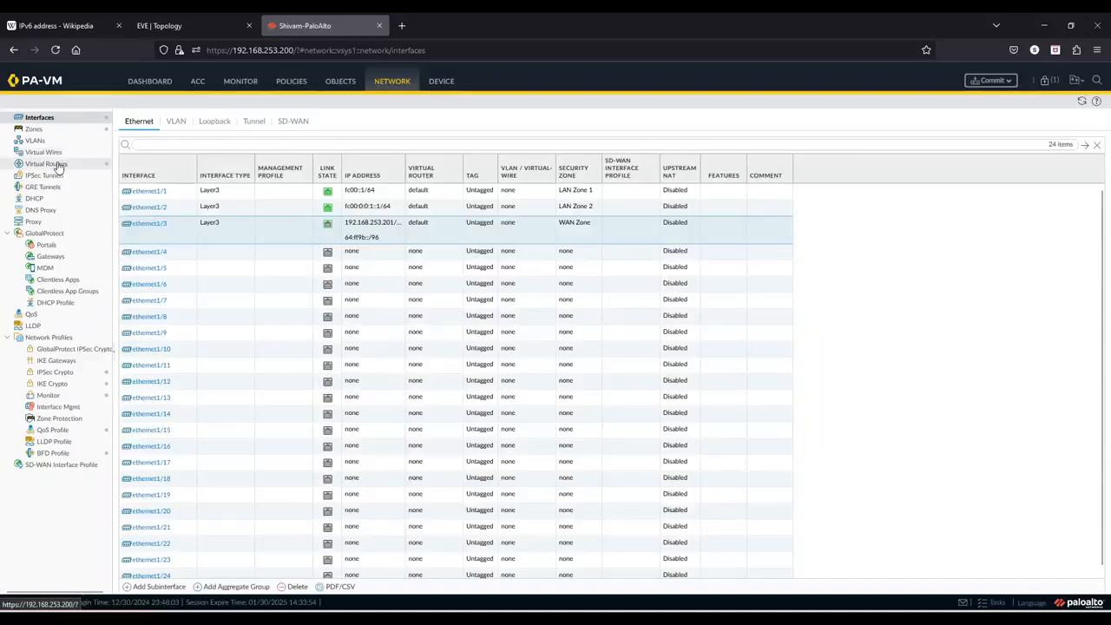
{"action": "left_click", "coordinate": [145, 145]}
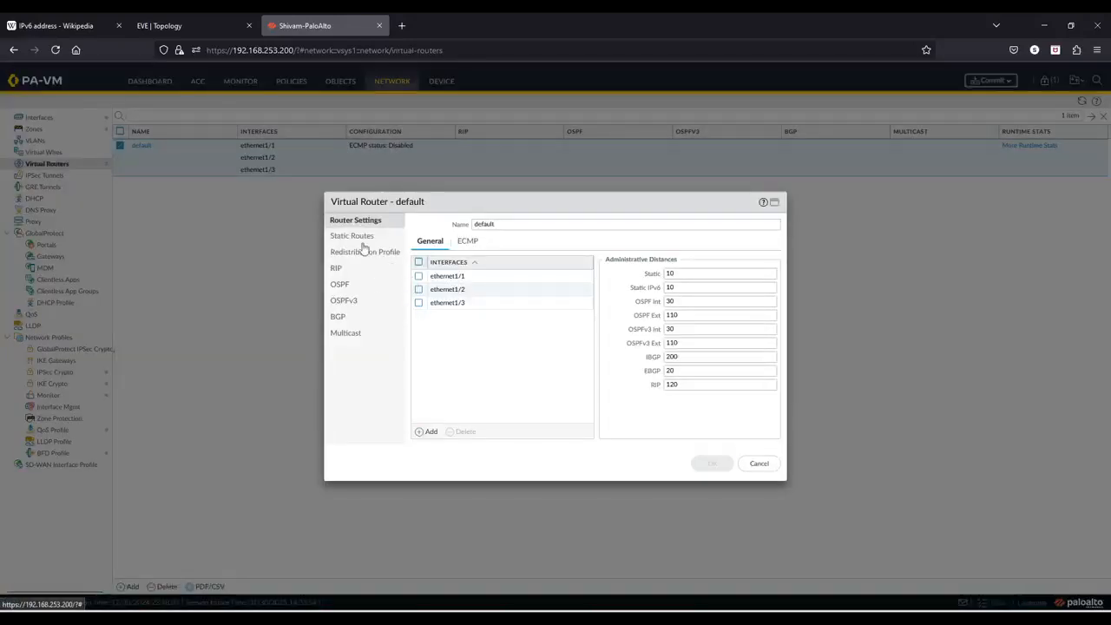
{"action": "left_click", "coordinate": [367, 237]}
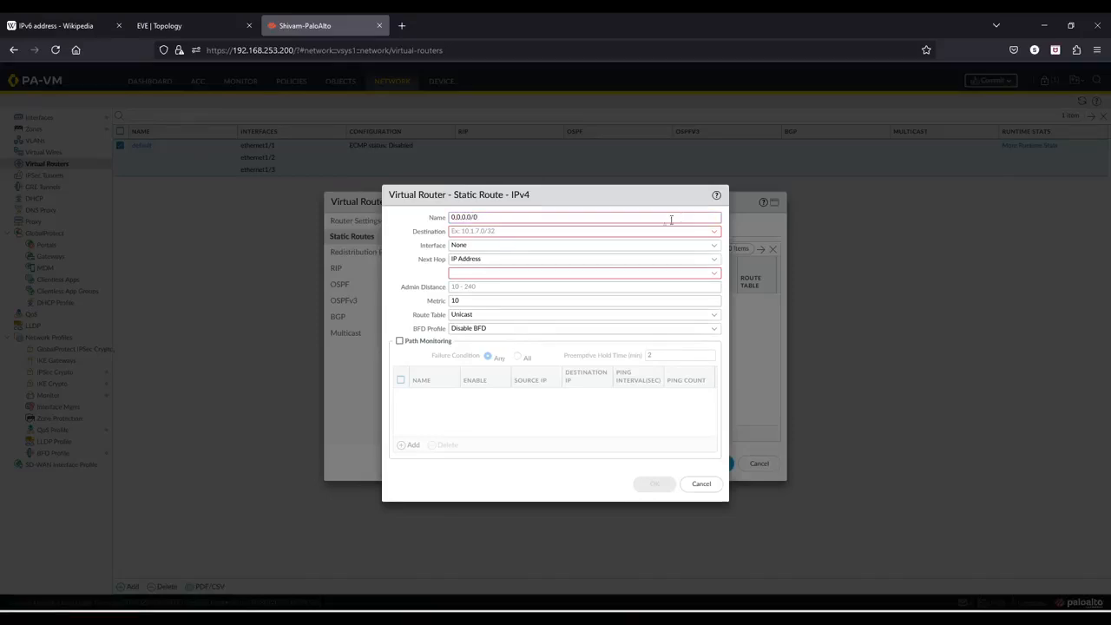
{"action": "left_click", "coordinate": [715, 233]}
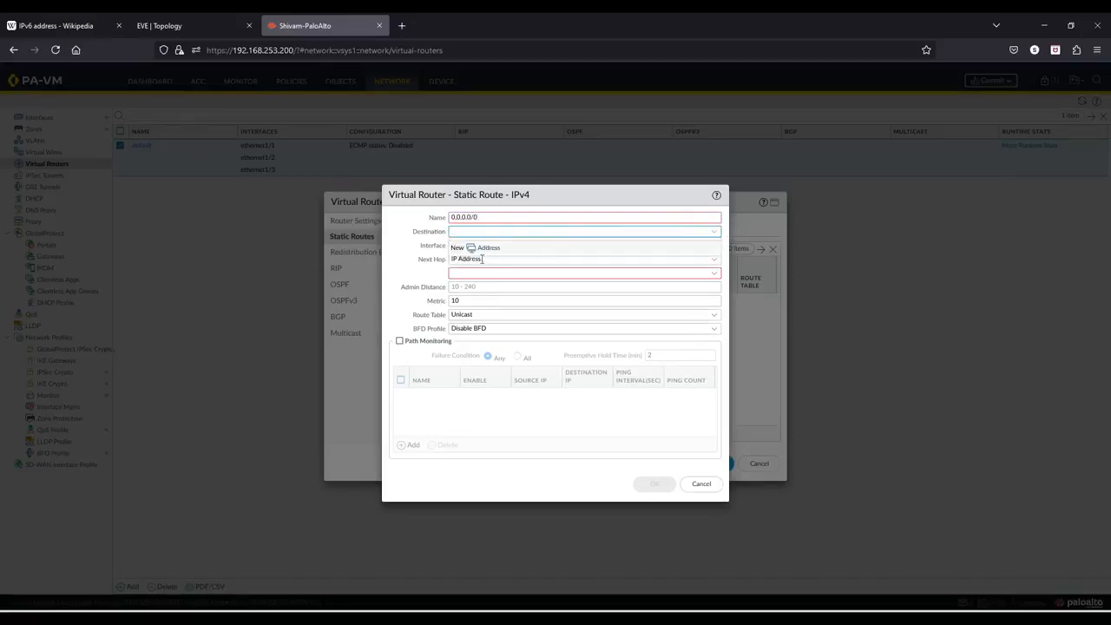
{"action": "key", "text": "shift+Tab"}
{"action": "type", "text": "defa"}
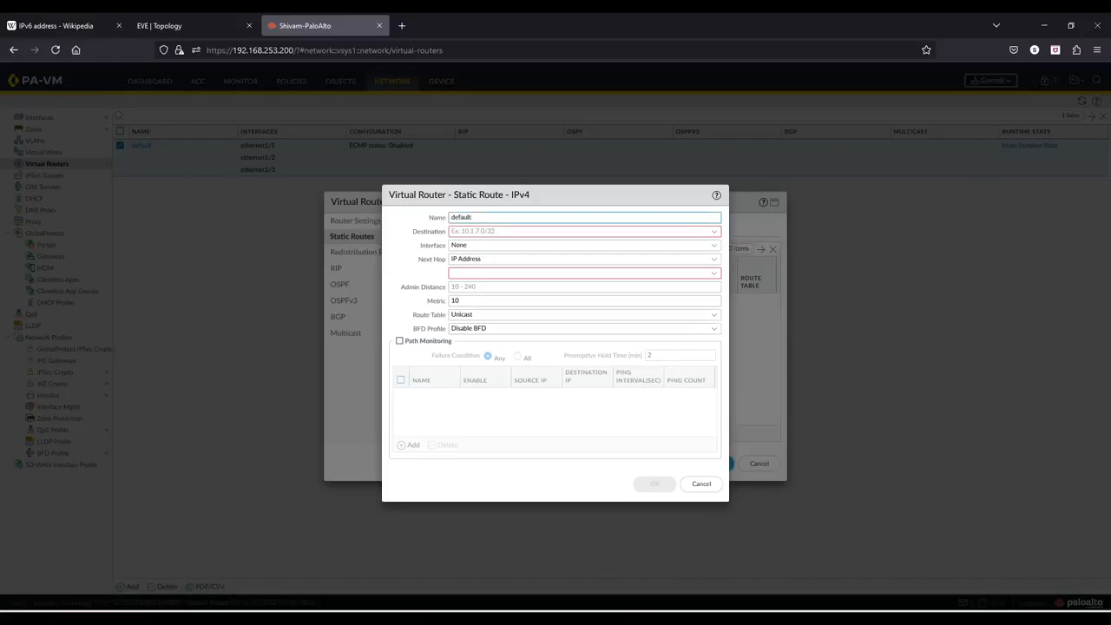
{"action": "left_click", "coordinate": [463, 233]}
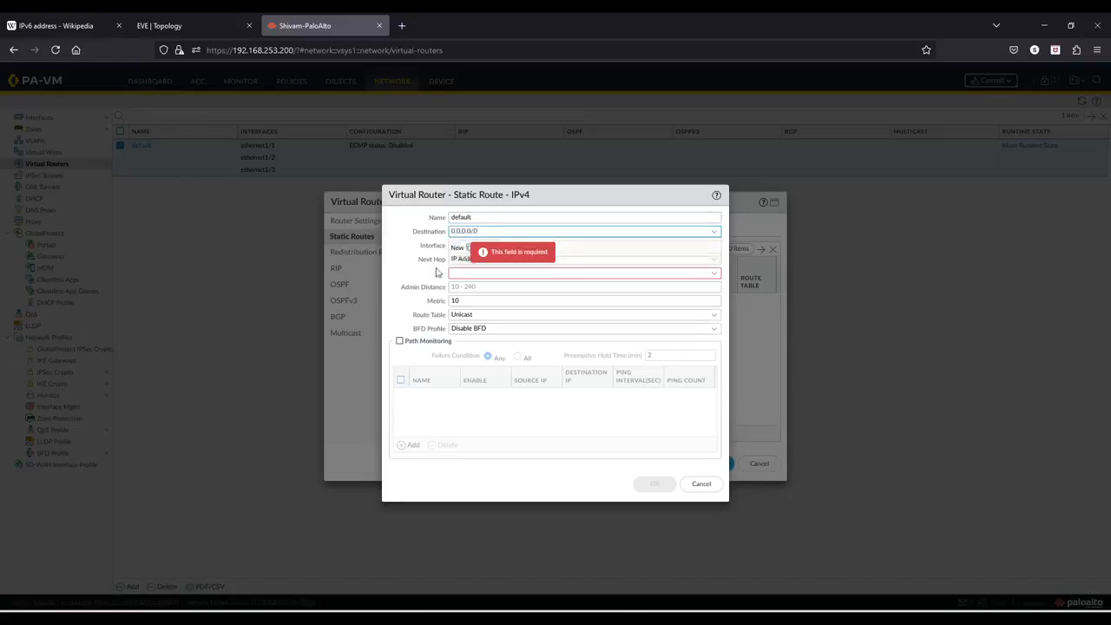
{"action": "left_click", "coordinate": [449, 272]}
{"action": "left_click", "coordinate": [696, 246]}
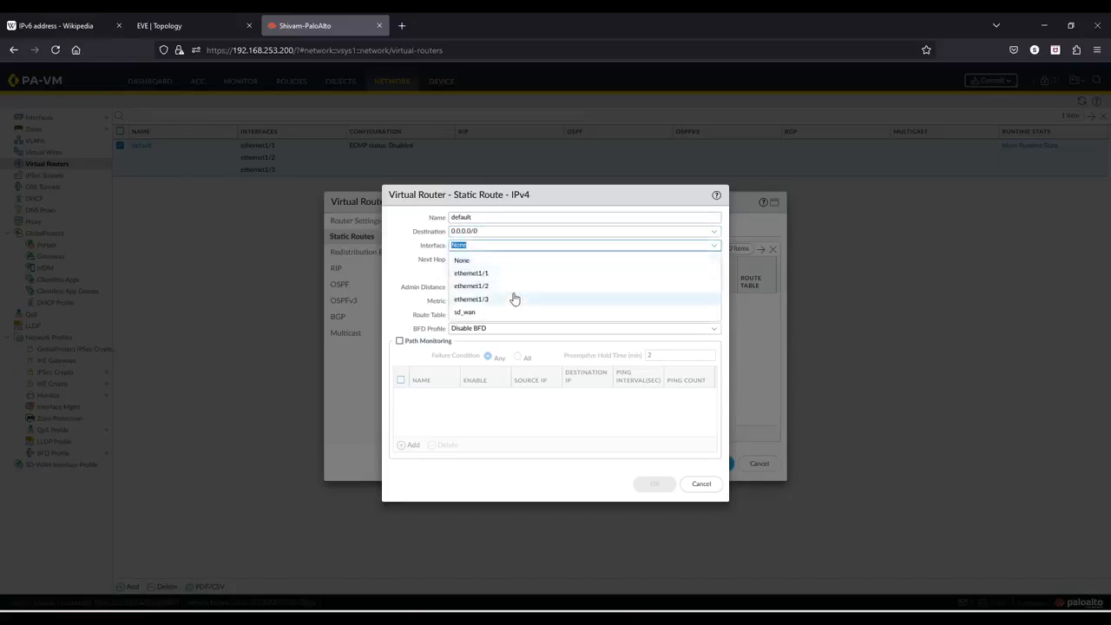
{"action": "left_click", "coordinate": [498, 292]}
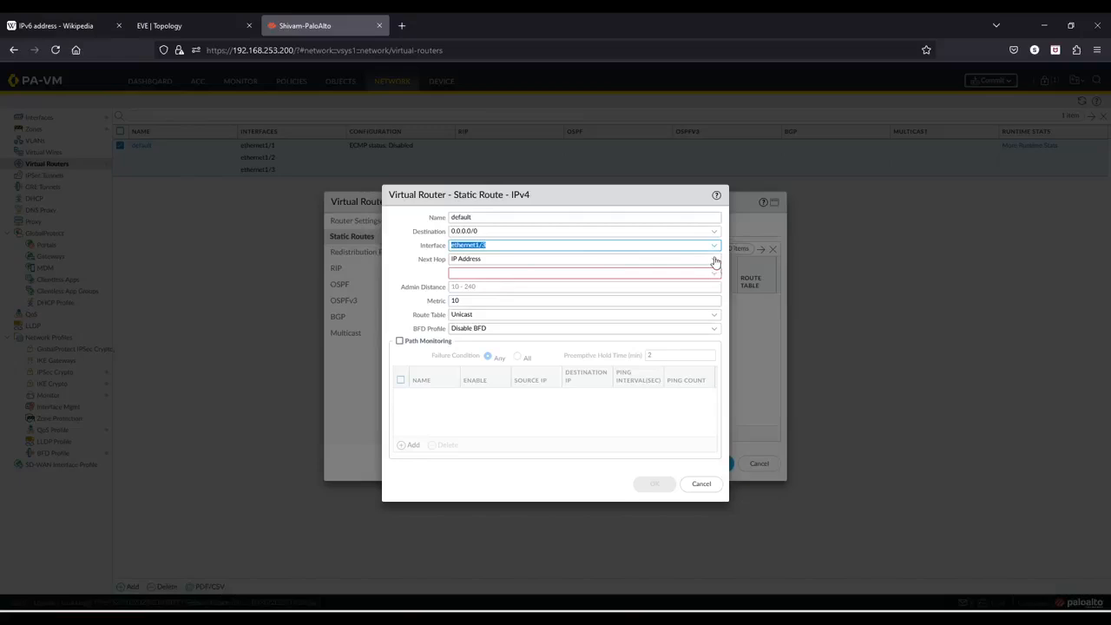
{"action": "left_click", "coordinate": [605, 274]}
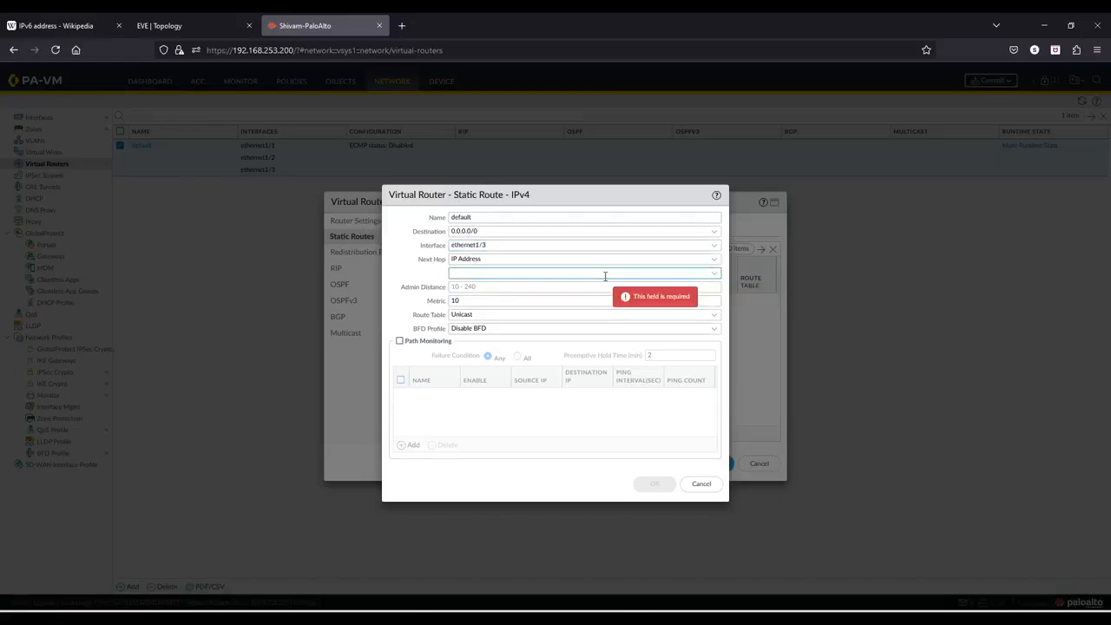
{"action": "type", "text": "192.168.253.2"}
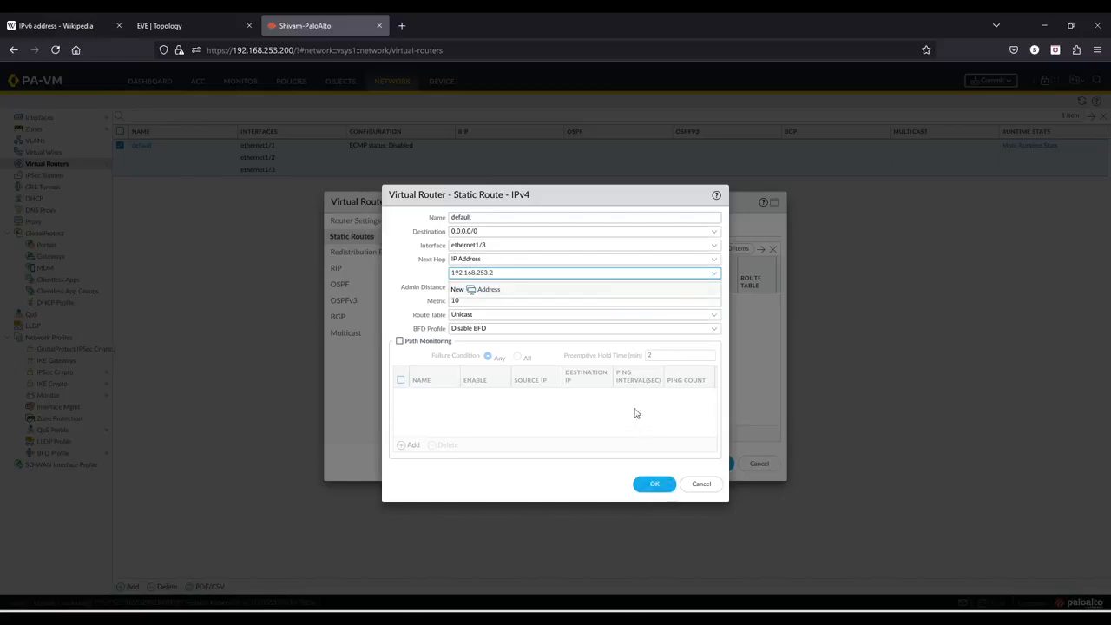
{"action": "left_click", "coordinate": [654, 483]}
{"action": "left_click", "coordinate": [713, 463]}
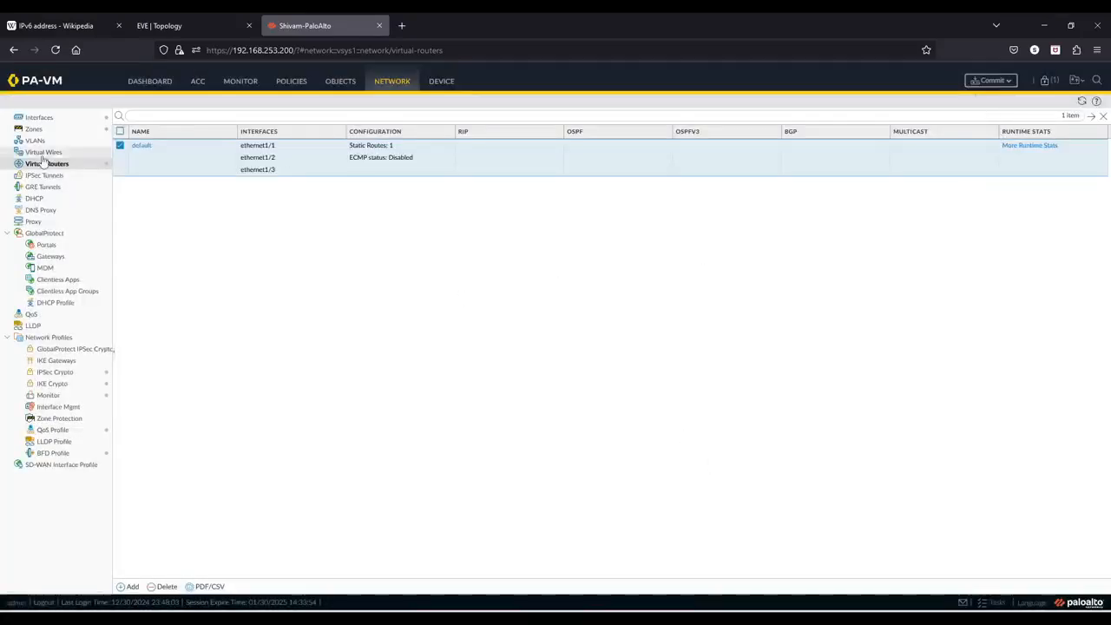
- Clone the LAN1toLAN2andLAN2toLAN1 security rule, placing the copy after the original rule
{"action": "left_click", "coordinate": [300, 83]}
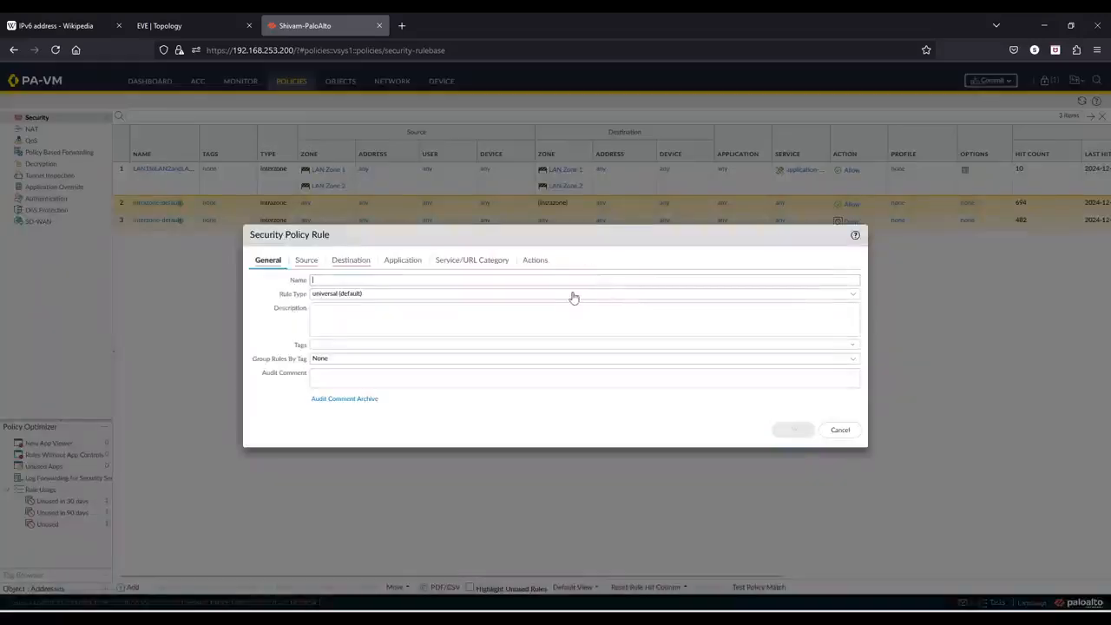
{"action": "left_click", "coordinate": [840, 430]}
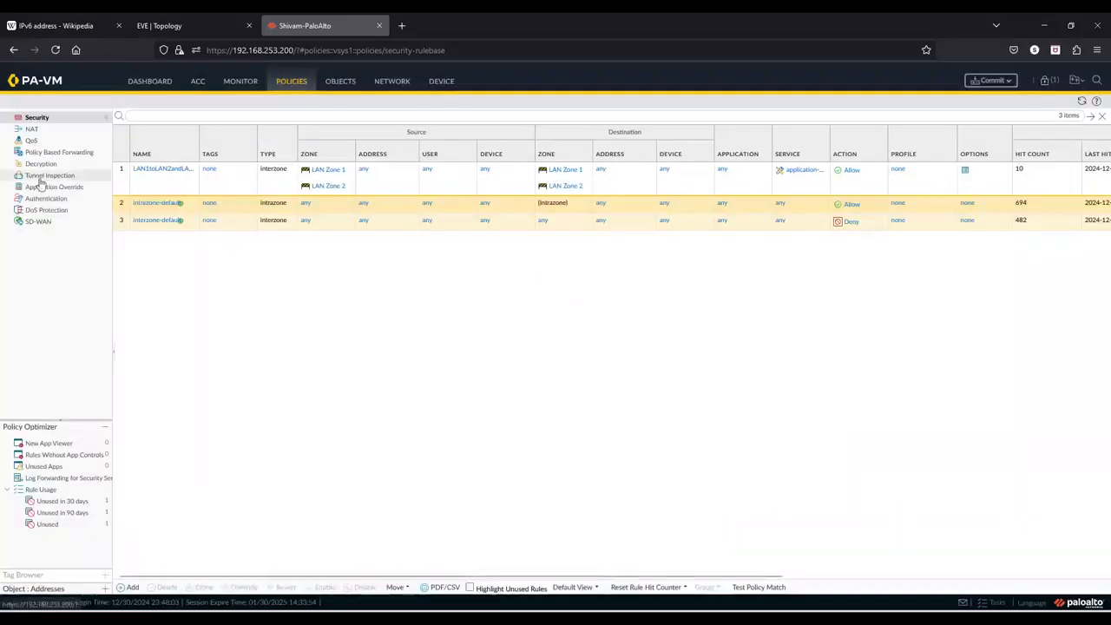
{"action": "left_click", "coordinate": [119, 184]}
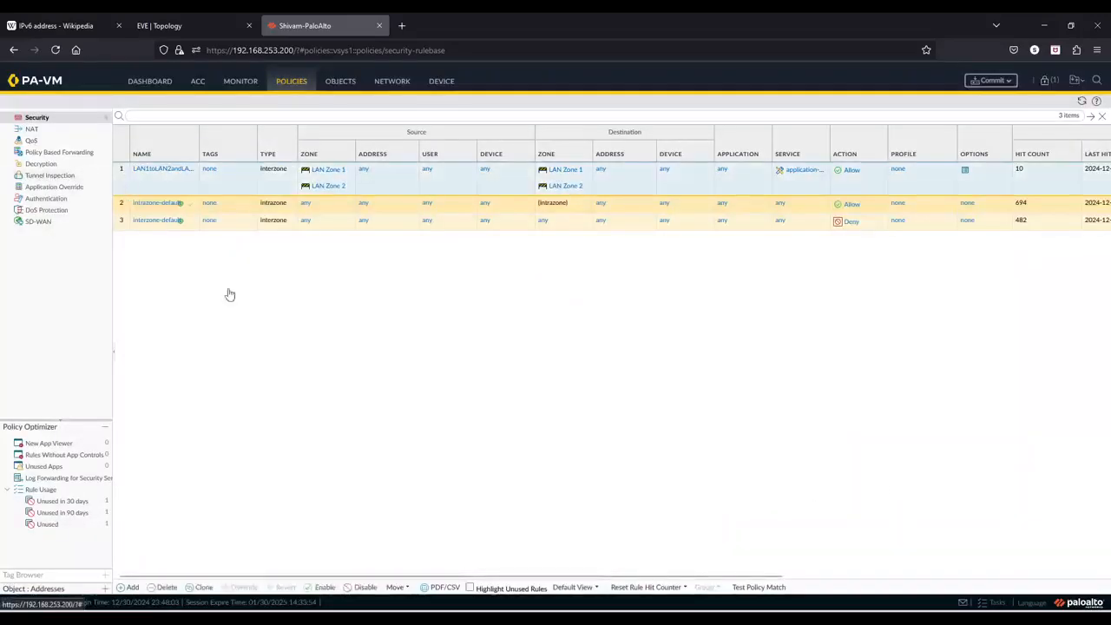
{"action": "left_click", "coordinate": [204, 588]}
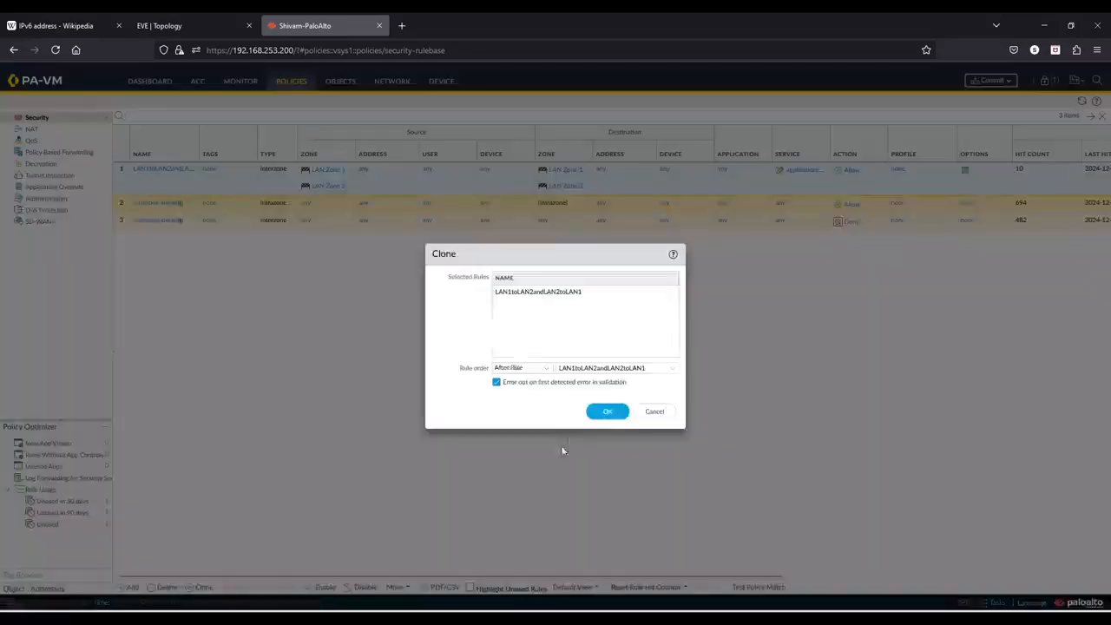
{"action": "left_click", "coordinate": [673, 370]}
{"action": "left_click", "coordinate": [672, 370]}
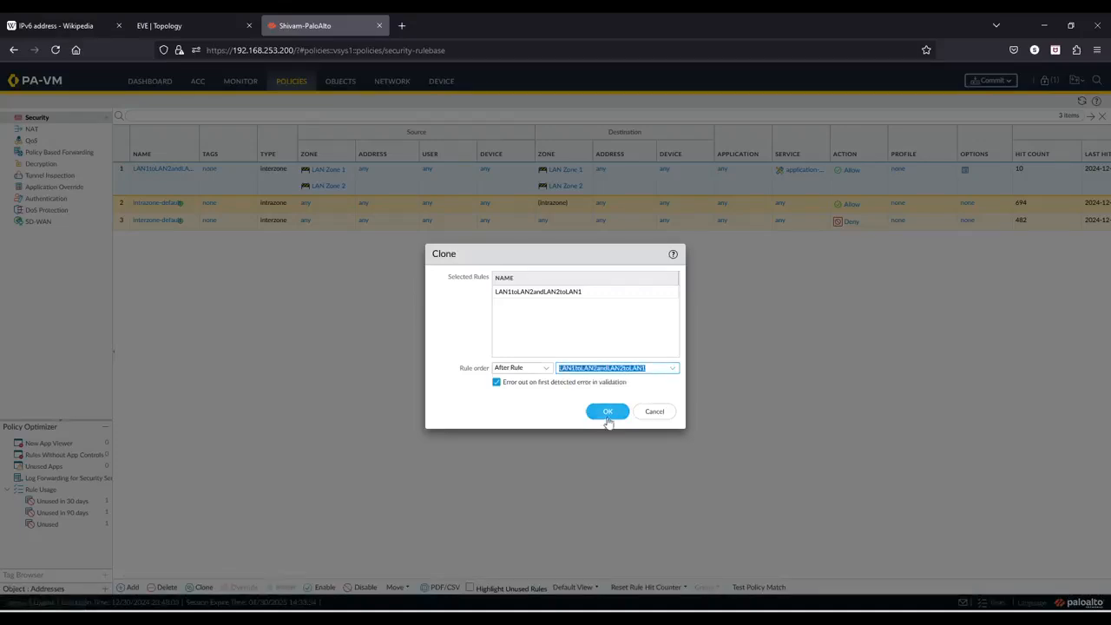
{"action": "left_click", "coordinate": [608, 413]}
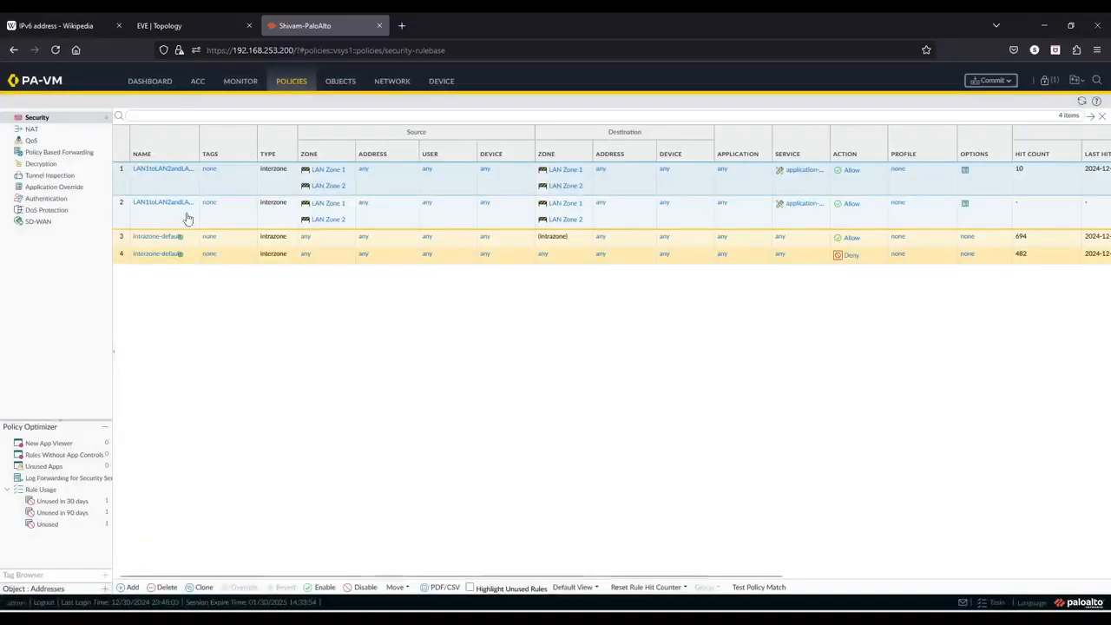
- Rename the cloned security rule to LAN to WAN
{"action": "left_click", "coordinate": [175, 205]}
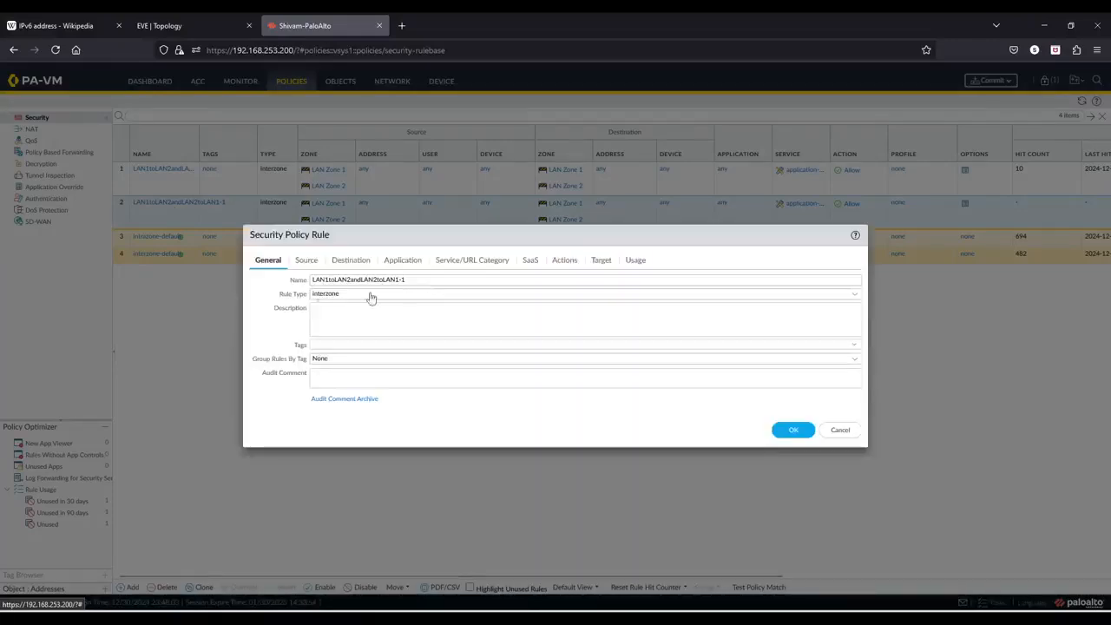
{"action": "left_click_drag", "start_coordinate": [420, 278], "coordinate": [266, 279]}
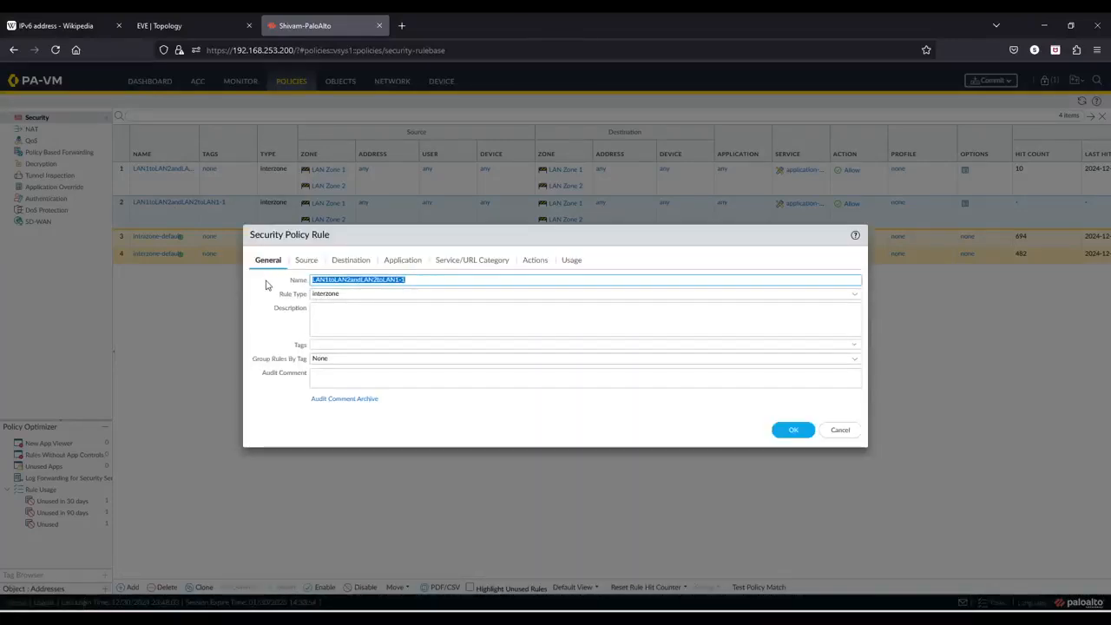
{"action": "key", "text": "Caps_Lock"}
{"action": "type", "text": "LAN"}
{"action": "key", "text": "Caps_Lock"}
{"action": "type", "text": "to"}
{"action": "key", "text": "Caps_Lock"}
{"action": "type", "text": "WAN"}
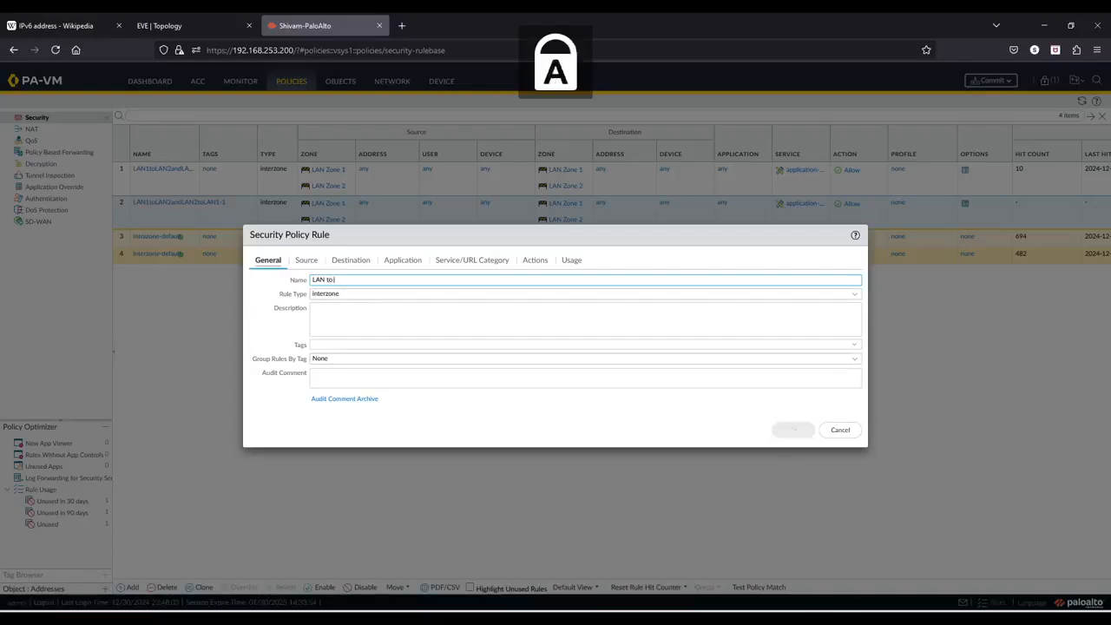
{"action": "key", "text": "Caps_Lock"}
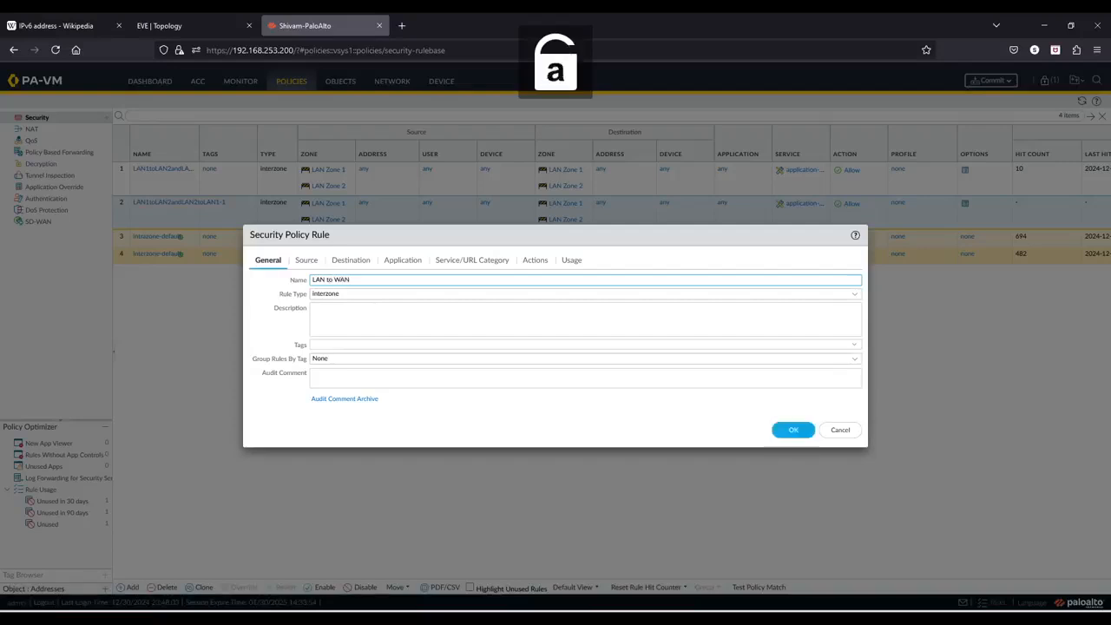
- Set the rule's destination zone to WAN Zone only, removing both LAN zones, and save the rule
{"action": "left_click", "coordinate": [306, 259]}
{"action": "left_click", "coordinate": [350, 260]}
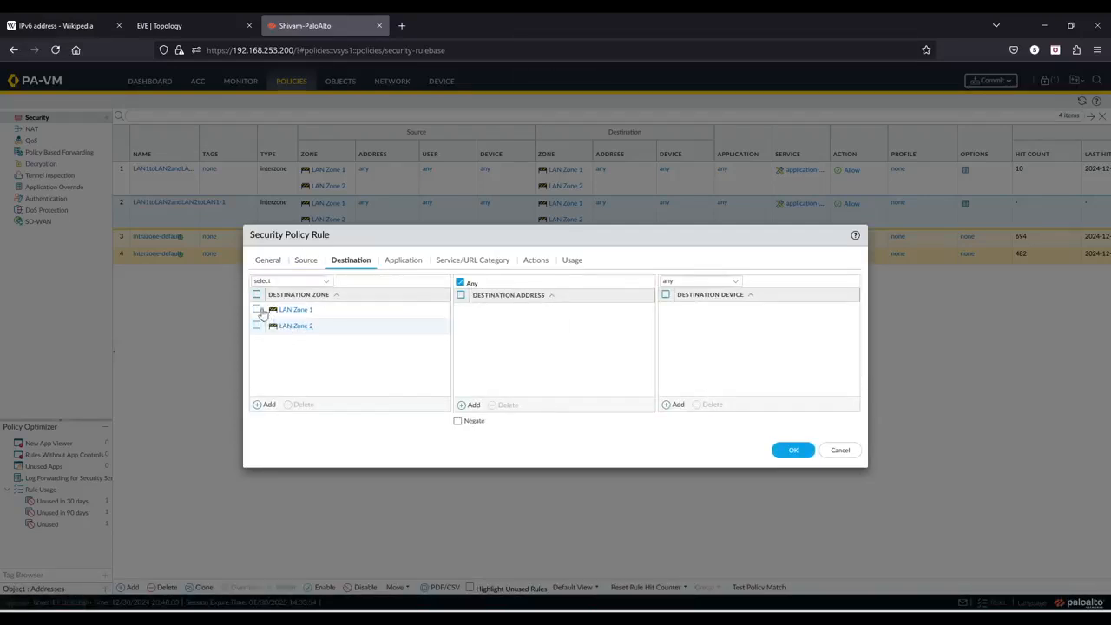
{"action": "left_click", "coordinate": [256, 309]}
{"action": "left_click", "coordinate": [256, 325]}
{"action": "left_click", "coordinate": [300, 405]}
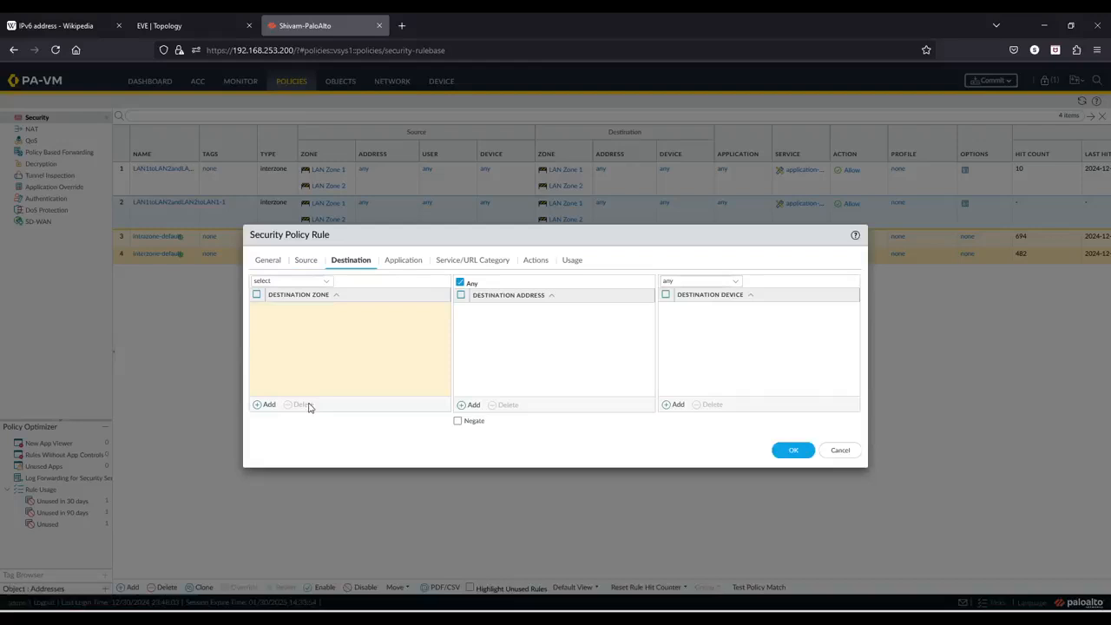
{"action": "left_click", "coordinate": [328, 282]}
{"action": "left_click", "coordinate": [349, 338]}
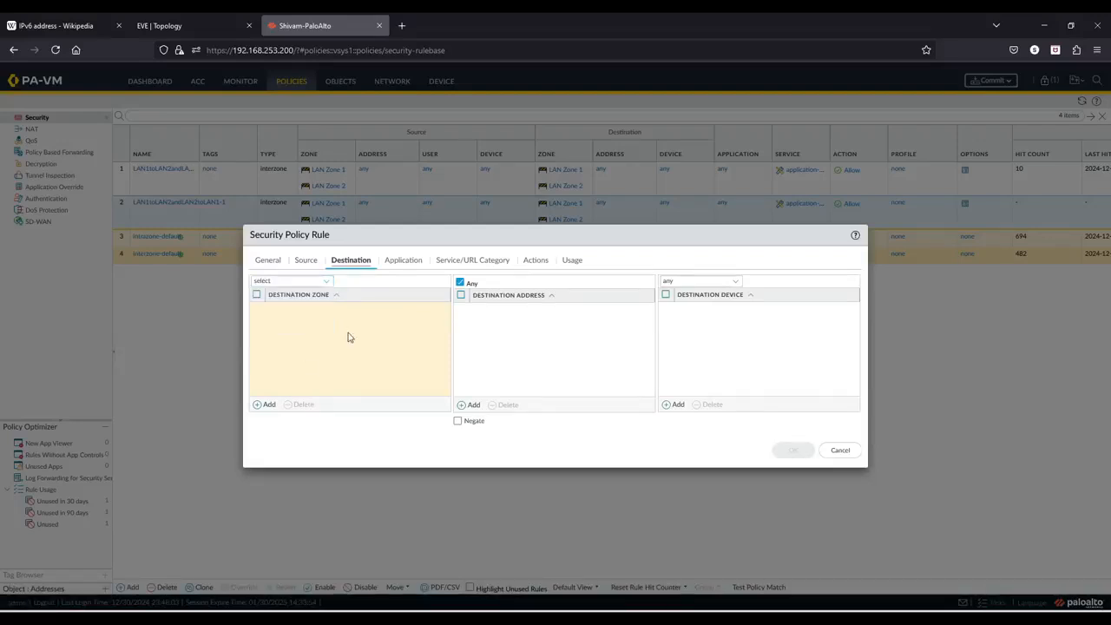
{"action": "left_click", "coordinate": [262, 404]}
{"action": "left_click", "coordinate": [295, 349]}
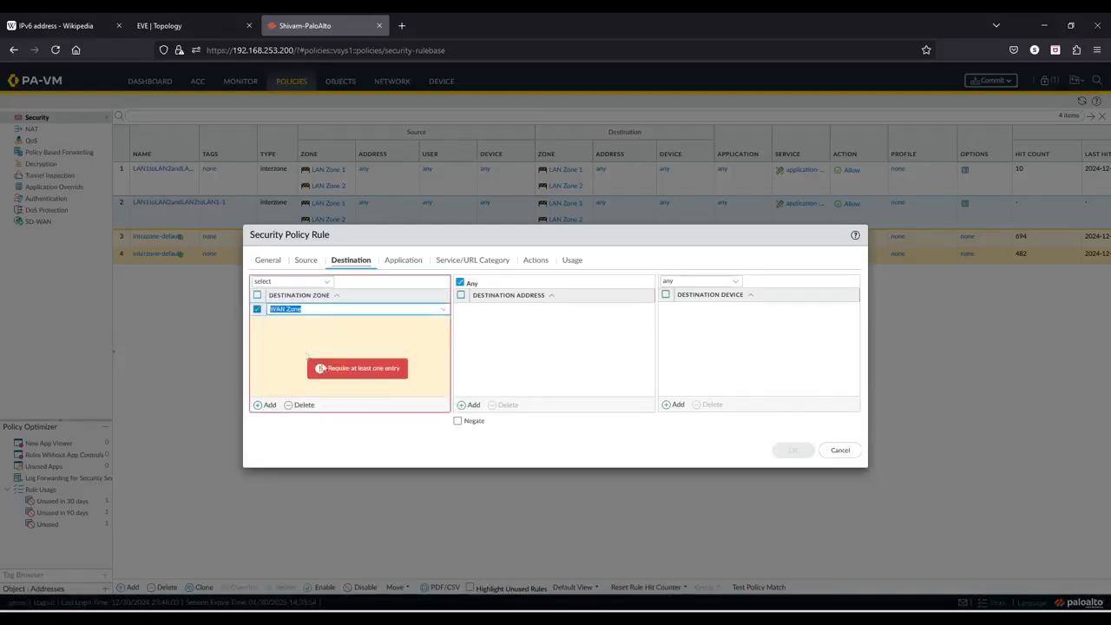
{"action": "left_click", "coordinate": [795, 450]}
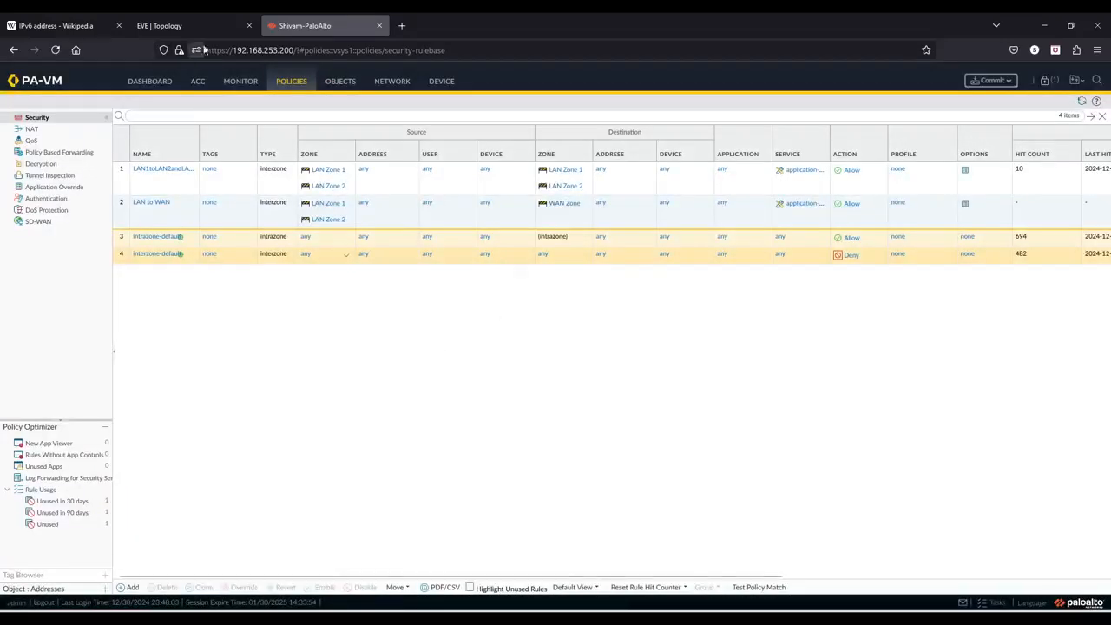
- Add a new NAT policy rule named NAT64 and set its NAT type to nat64
{"action": "left_click", "coordinate": [30, 130]}
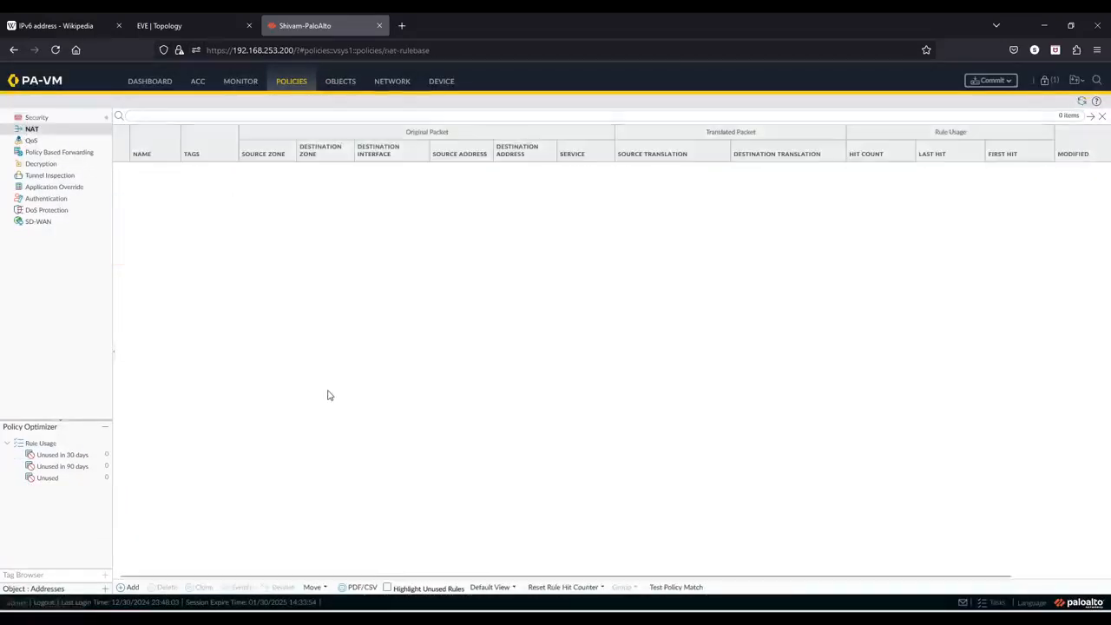
{"action": "left_click", "coordinate": [130, 587]}
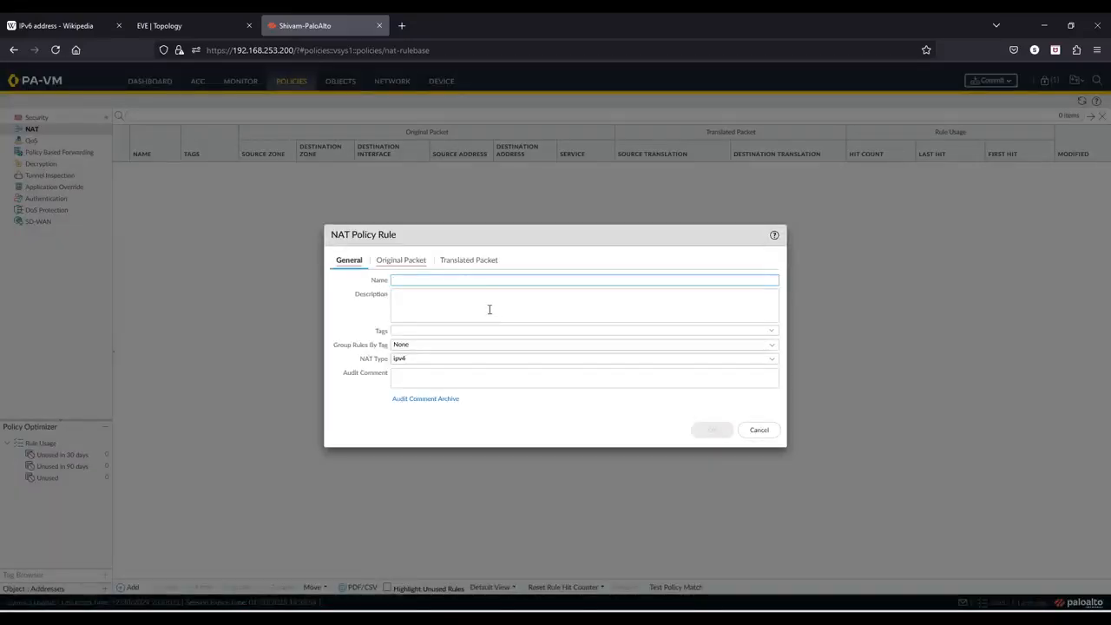
{"action": "key", "text": "Caps_Lock"}
{"action": "type", "text": "U"}
{"action": "key", "text": "Caps_Lock"}
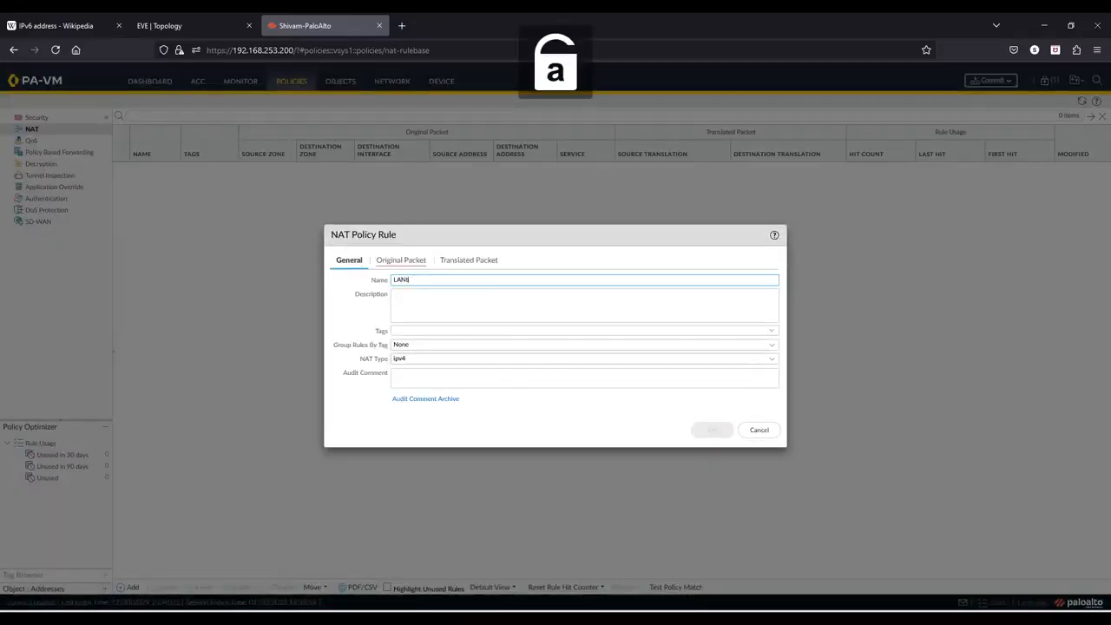
{"action": "key", "text": "BackSpace"}
{"action": "key", "text": "Caps_Lock"}
{"action": "type", "text": "NAT"}
{"action": "key", "text": "Caps_Lock"}
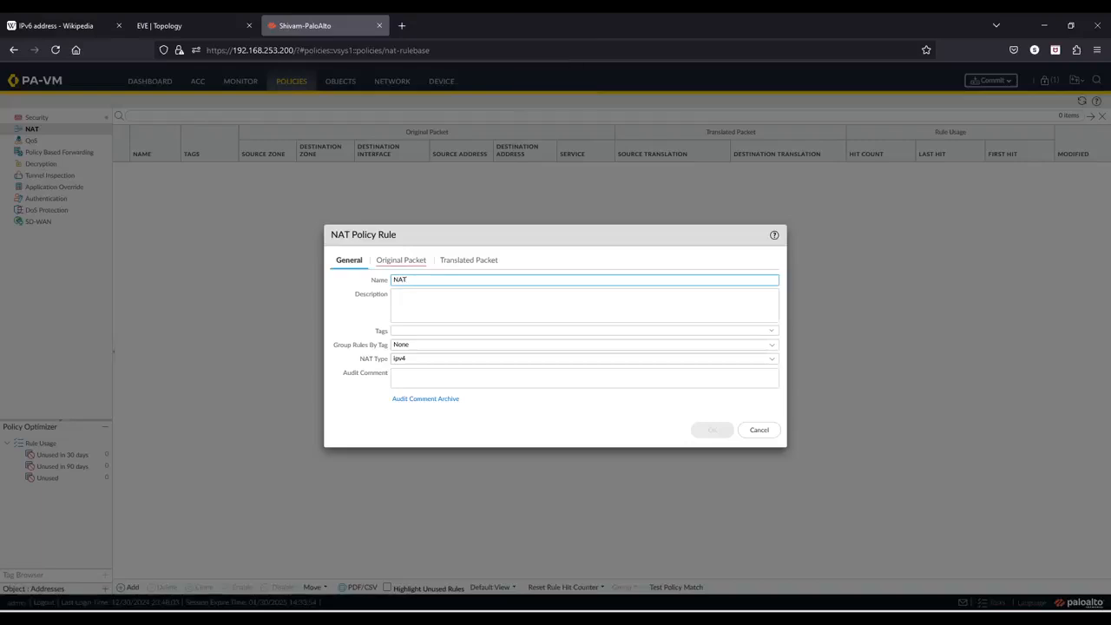
{"action": "key", "text": "Caps_Lock"}
{"action": "left_click", "coordinate": [769, 360]}
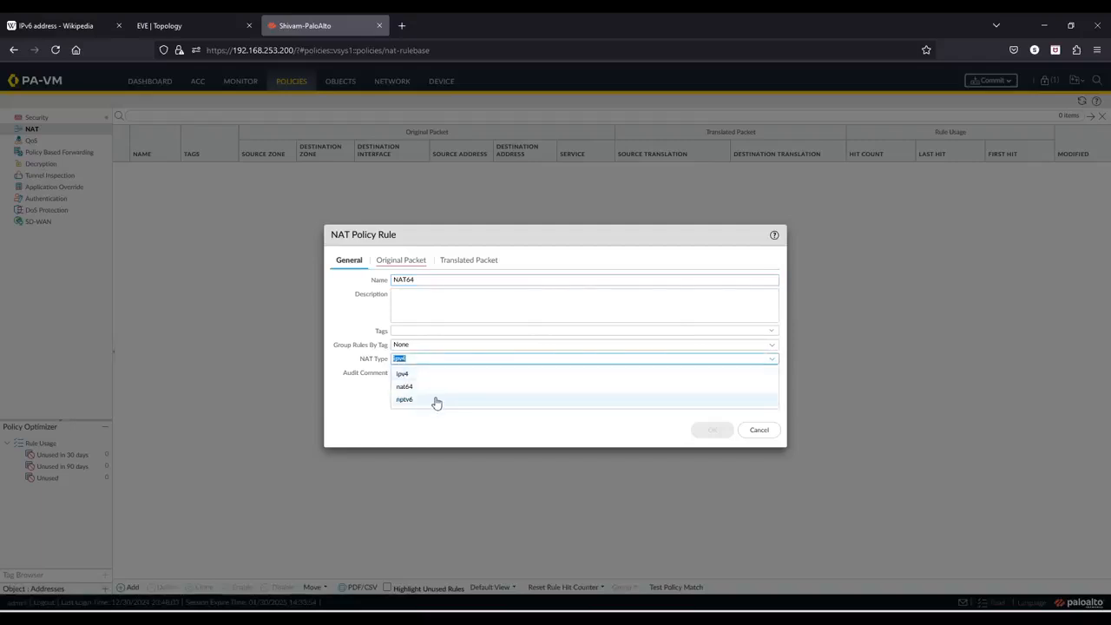
{"action": "left_click", "coordinate": [429, 388]}
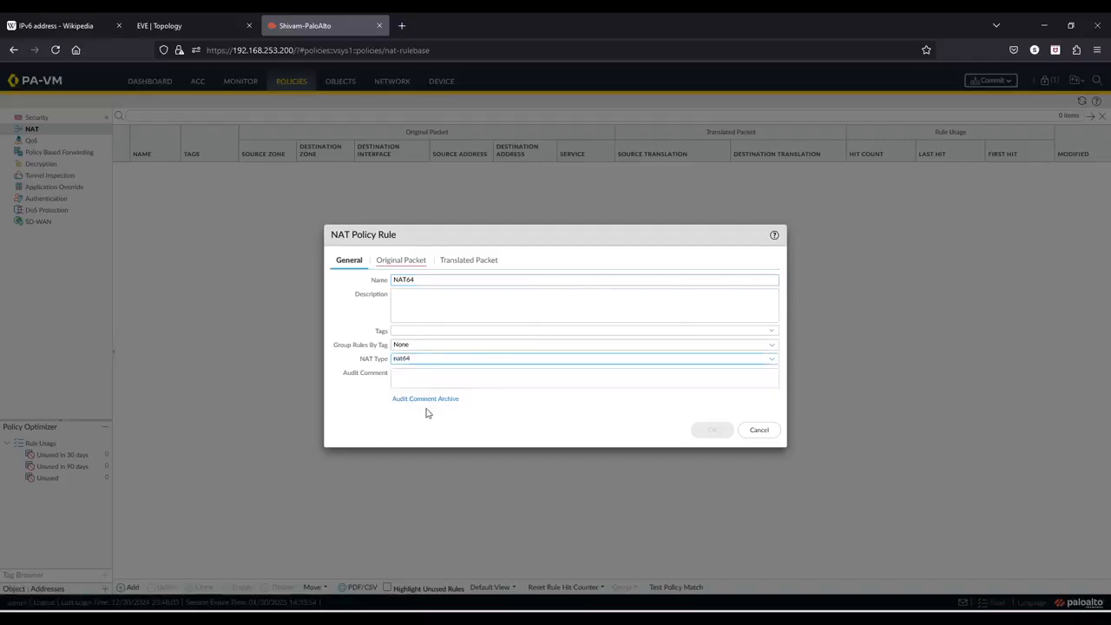
- Set the NAT rule's original packet source zones to LAN Zone 1 and LAN Zone 2 and destination zone to WAN Zone
{"action": "left_click", "coordinate": [400, 262]}
{"action": "left_click", "coordinate": [347, 404]}
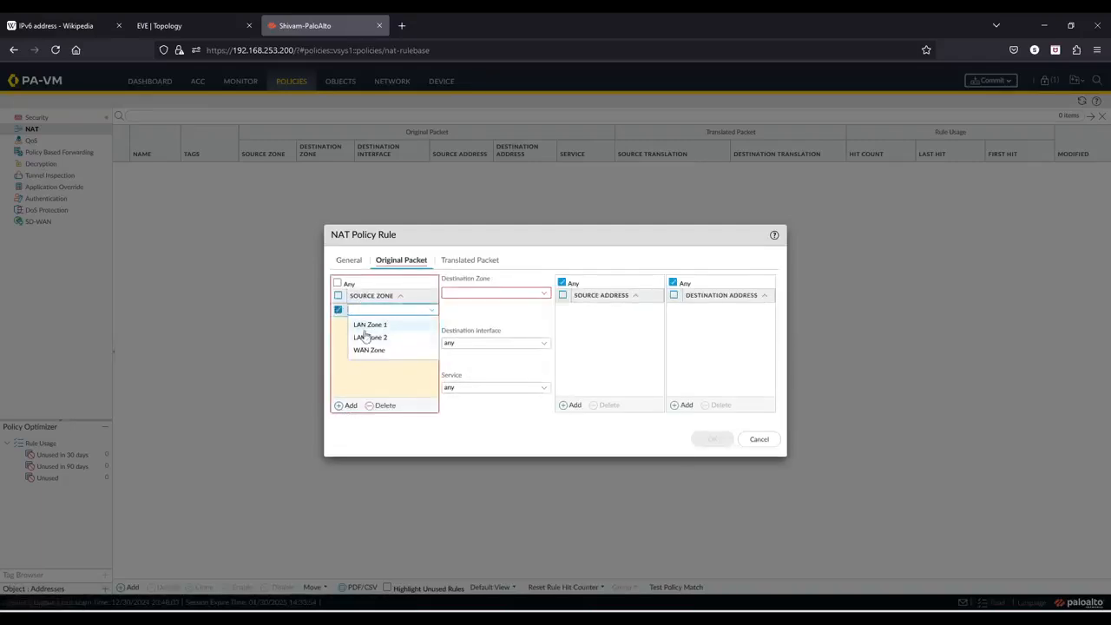
{"action": "left_click", "coordinate": [369, 326]}
{"action": "left_click", "coordinate": [349, 405]}
{"action": "left_click", "coordinate": [373, 351]}
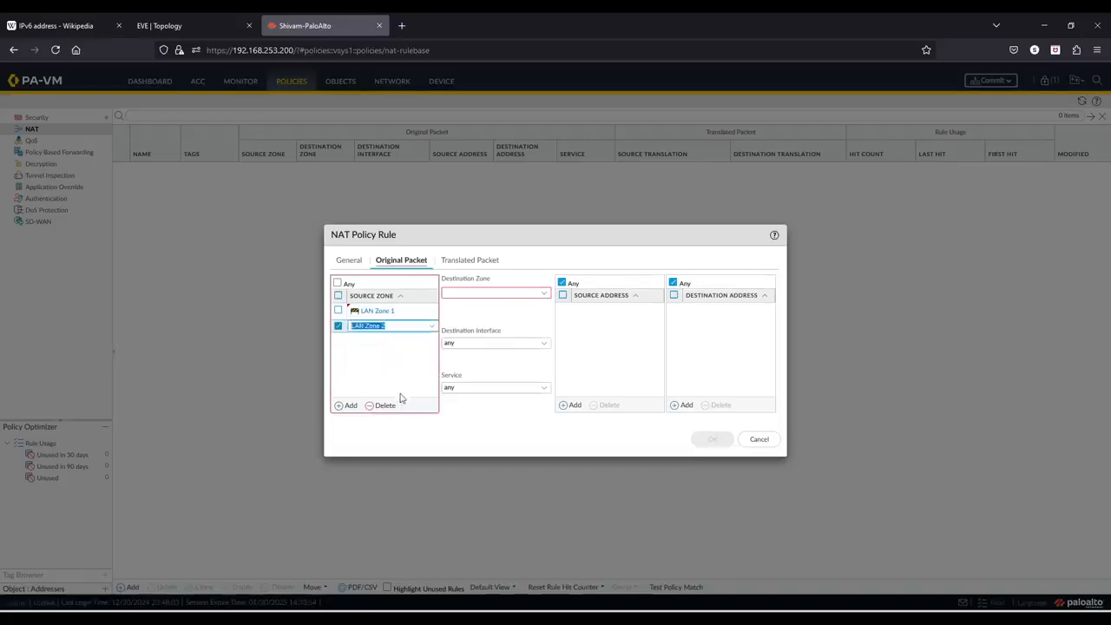
{"action": "left_click", "coordinate": [536, 296]}
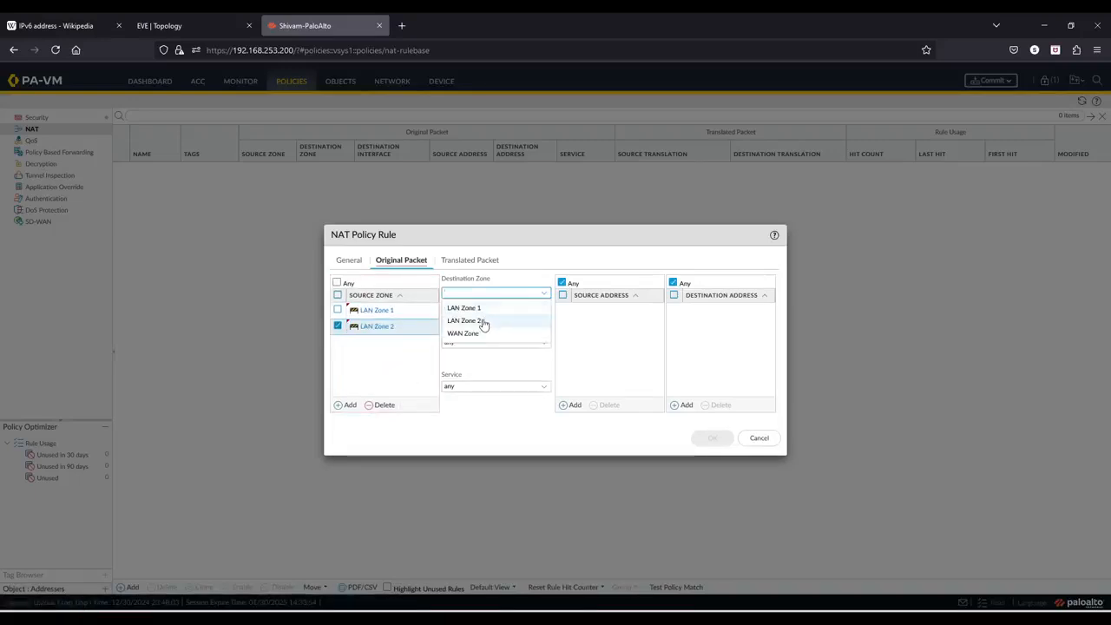
{"action": "left_click", "coordinate": [483, 331]}
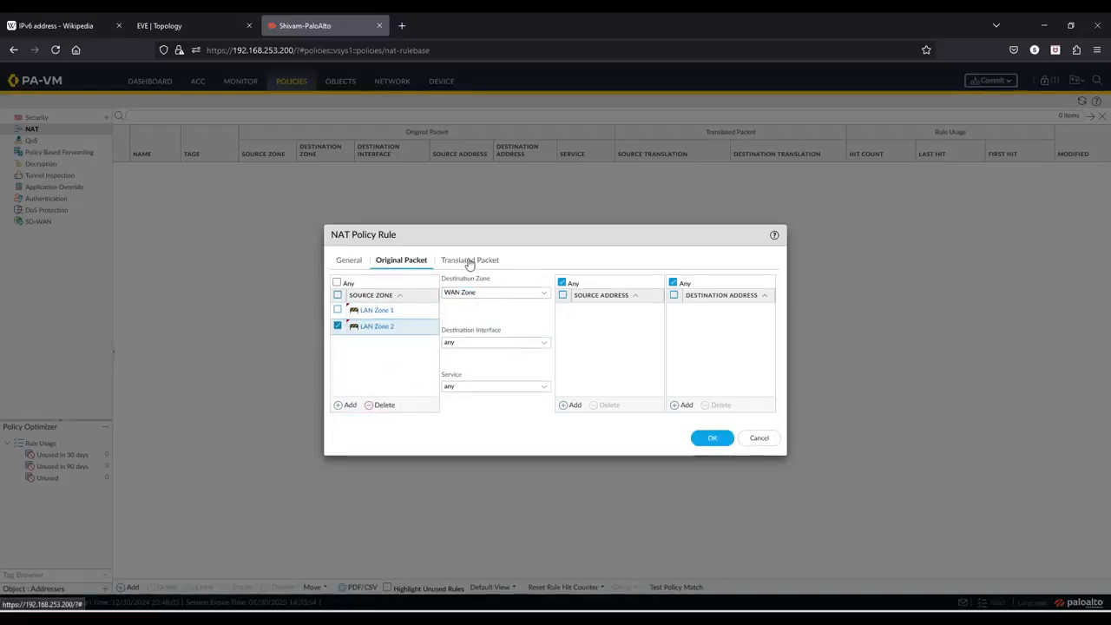
- Add the 64:ff9b::/96 prefix, copied from the IPv6 Wikipedia page, as the rule's destination address
{"action": "left_click", "coordinate": [56, 26]}
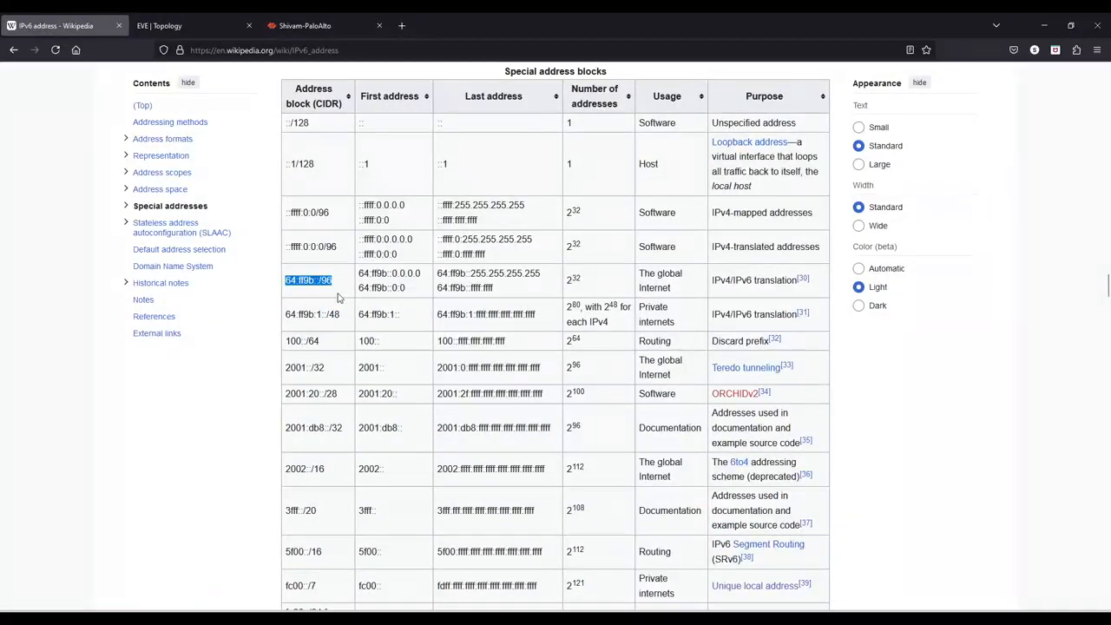
{"action": "left_click", "coordinate": [330, 26]}
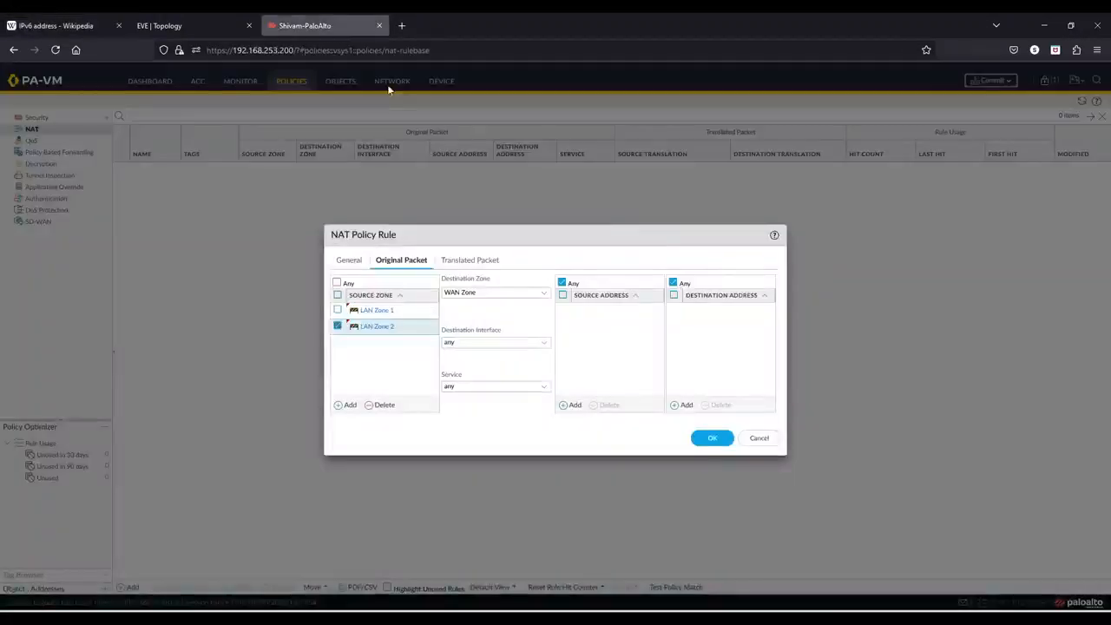
{"action": "left_click", "coordinate": [682, 405]}
{"action": "type", "text": "64:ff9b::/96"}
{"action": "left_click", "coordinate": [714, 367]}
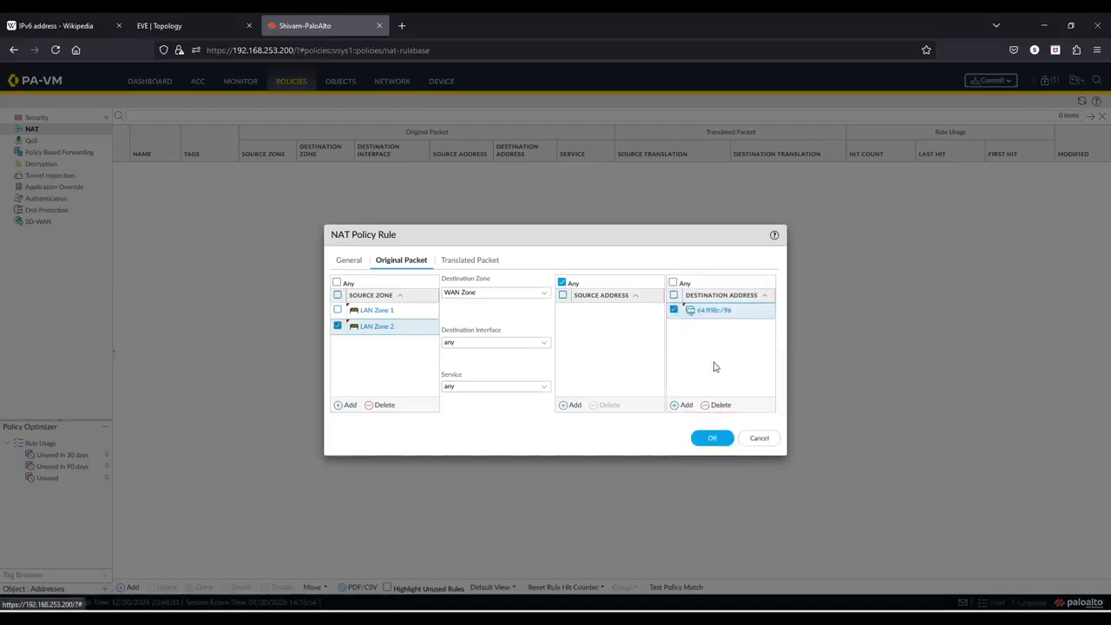
- Set source translation to Dynamic IP And Port using interface address ethernet1/3 with IP 192.168.253.201/24, and save the rule
{"action": "left_click", "coordinate": [473, 263]}
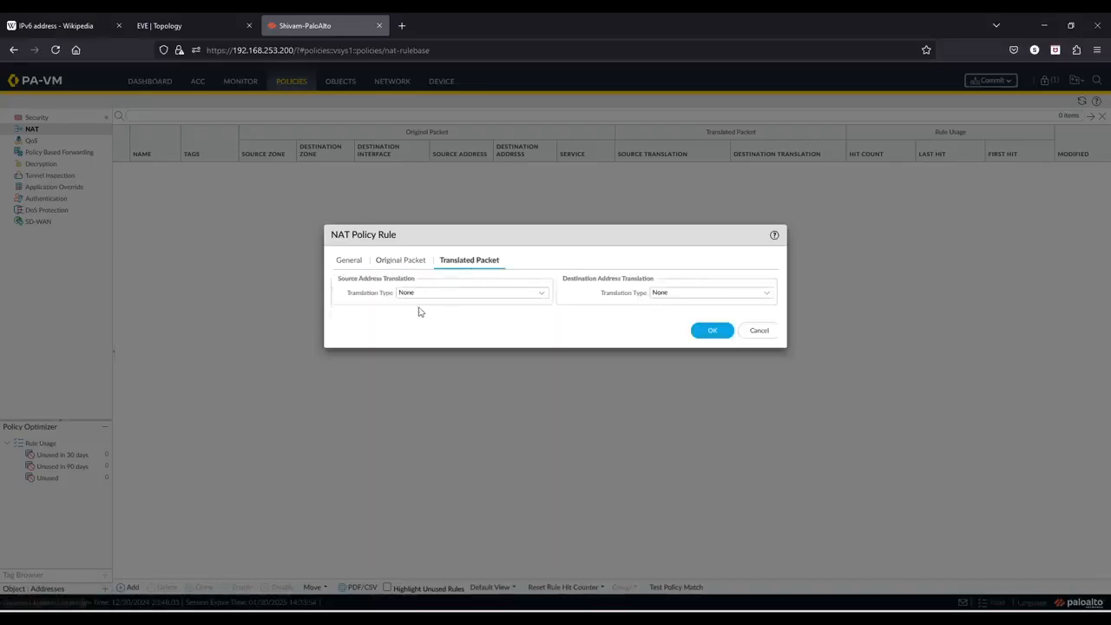
{"action": "left_click", "coordinate": [545, 295]}
{"action": "left_click", "coordinate": [463, 307]}
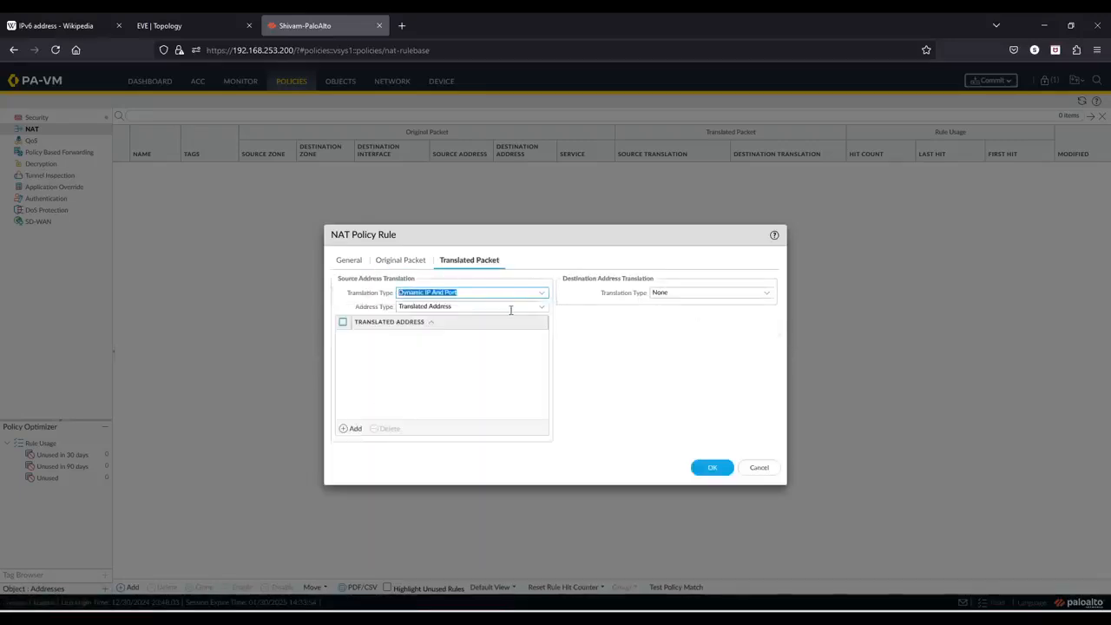
{"action": "left_click", "coordinate": [543, 309]}
{"action": "left_click", "coordinate": [472, 333]}
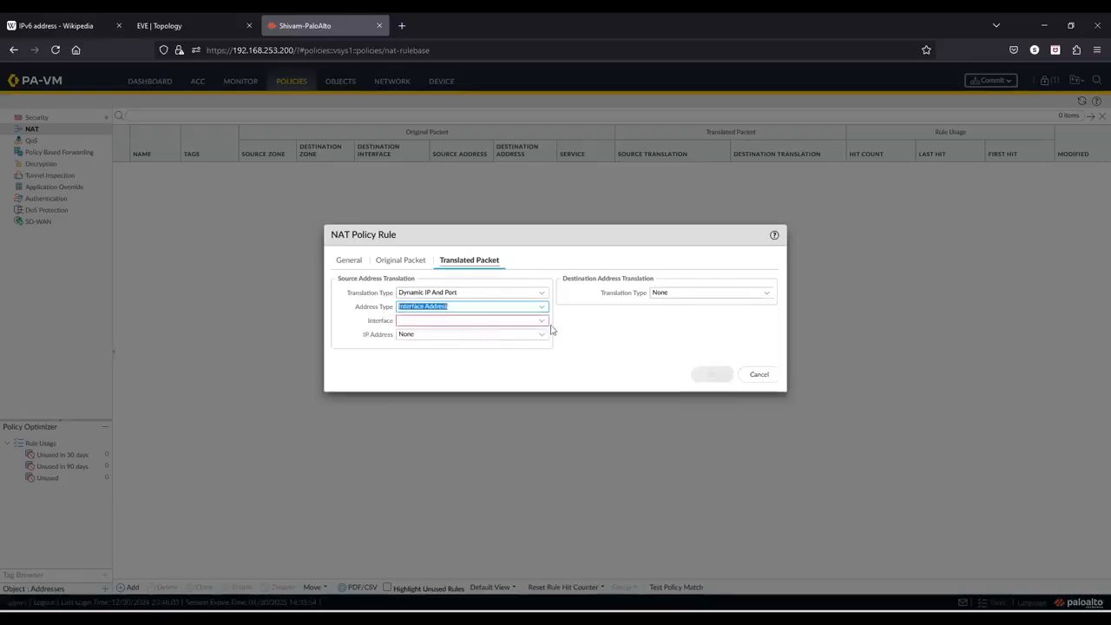
{"action": "left_click", "coordinate": [540, 321]}
{"action": "left_click", "coordinate": [446, 361]}
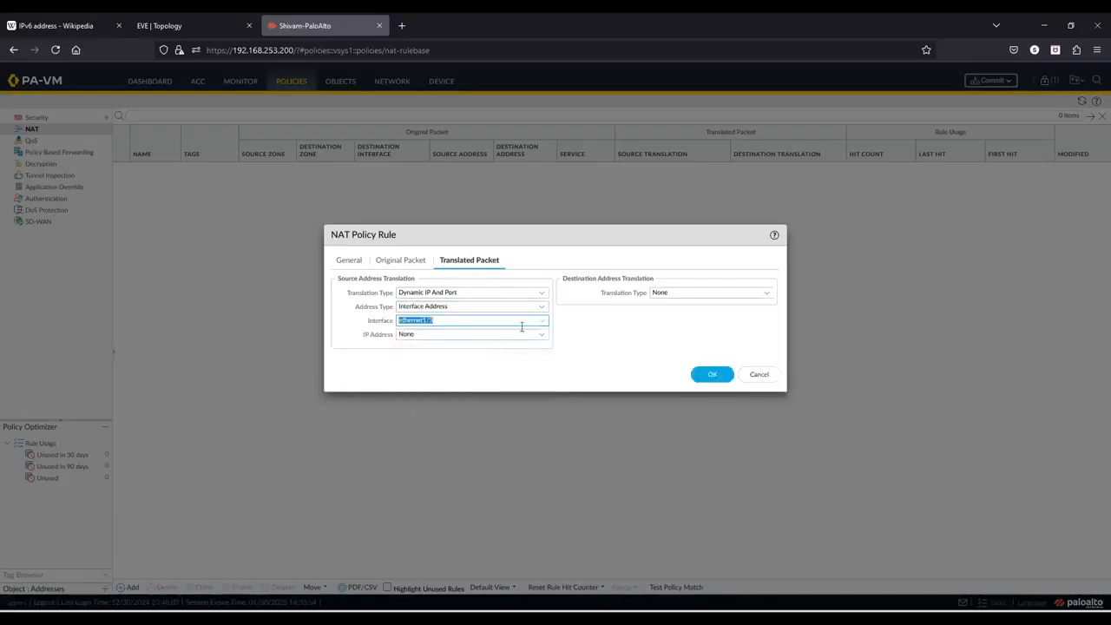
{"action": "left_click", "coordinate": [541, 337]}
{"action": "left_click", "coordinate": [458, 365]}
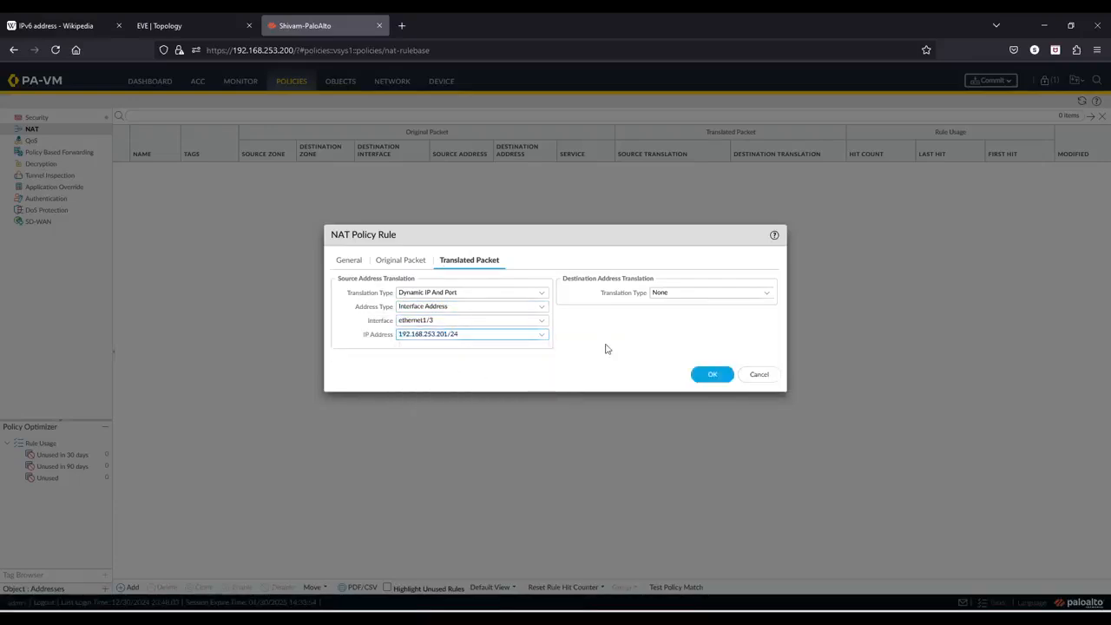
{"action": "left_click", "coordinate": [703, 375]}
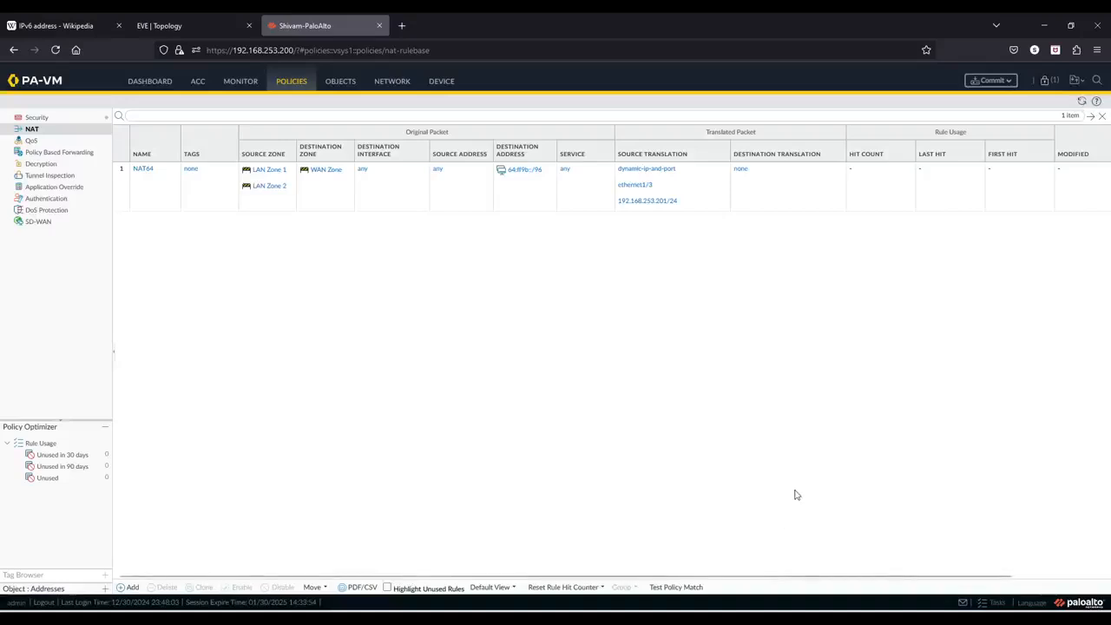
- Commit the firewall configuration
{"action": "left_click", "coordinate": [989, 79]}
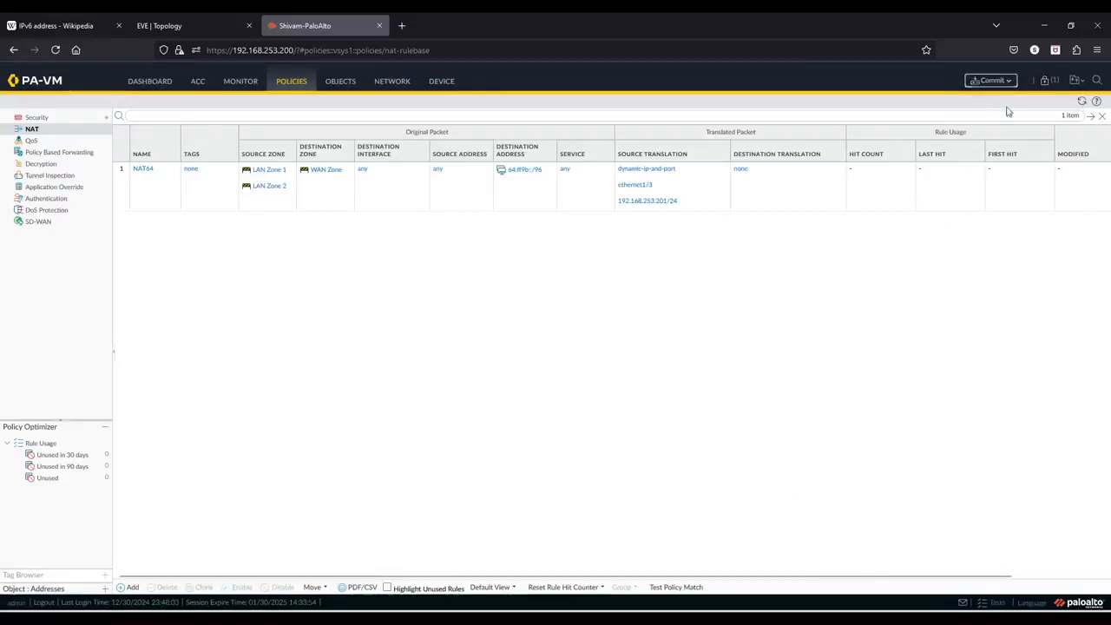
{"action": "left_click", "coordinate": [656, 478]}
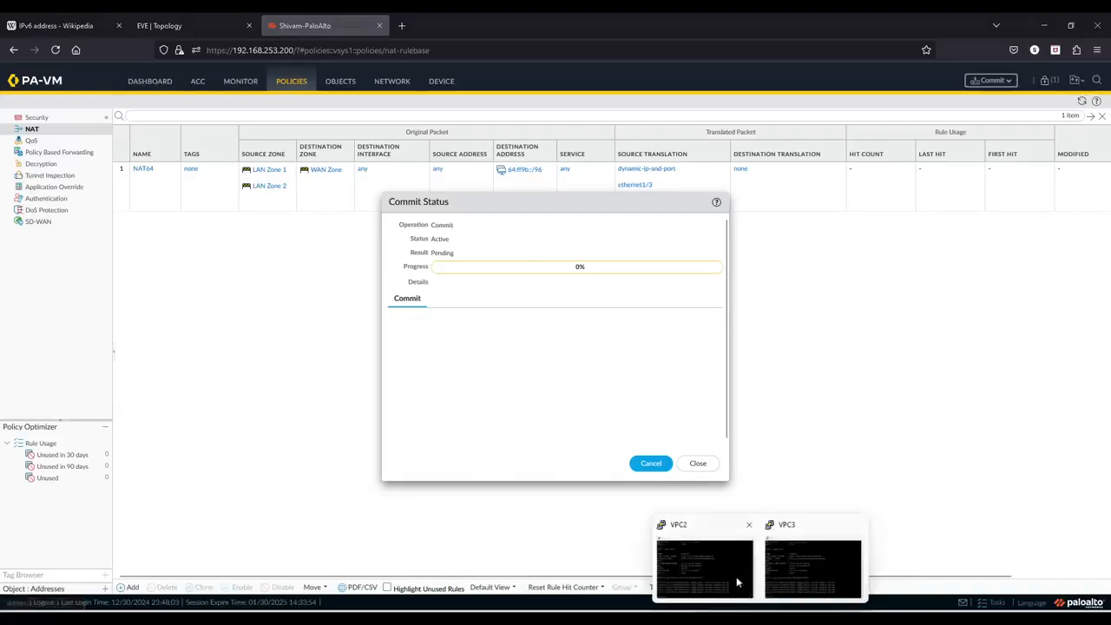
- Open the VPC2 console from the lab topology and enter the command ping 64:ff9b::0808:0808
{"action": "mouse_move", "coordinate": [736, 576]}
{"action": "left_click", "coordinate": [799, 564]}
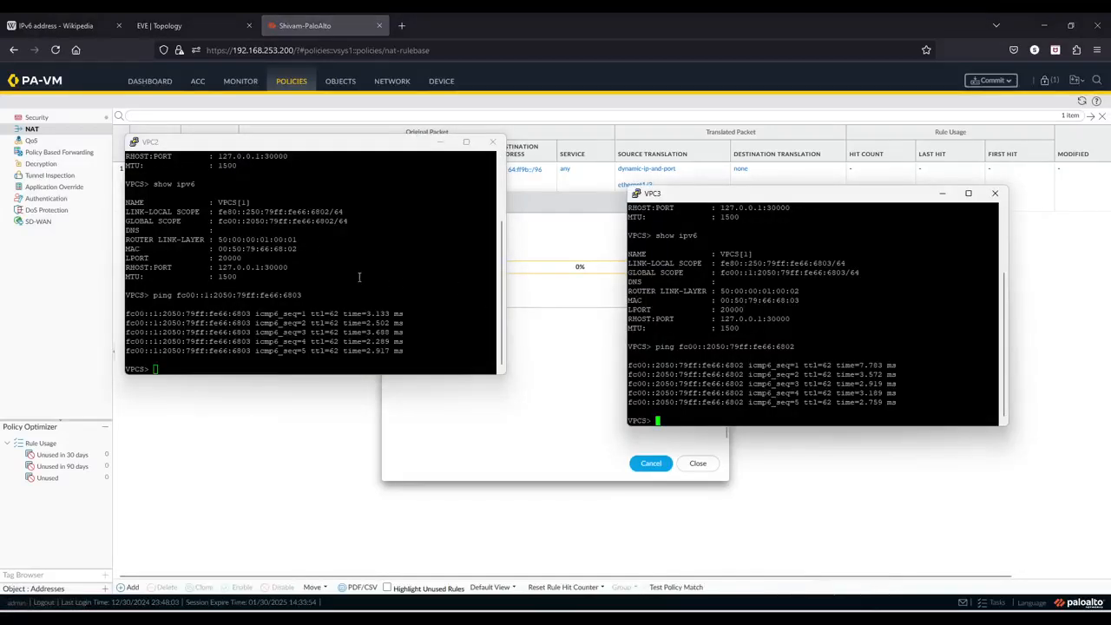
{"action": "left_click", "coordinate": [170, 26]}
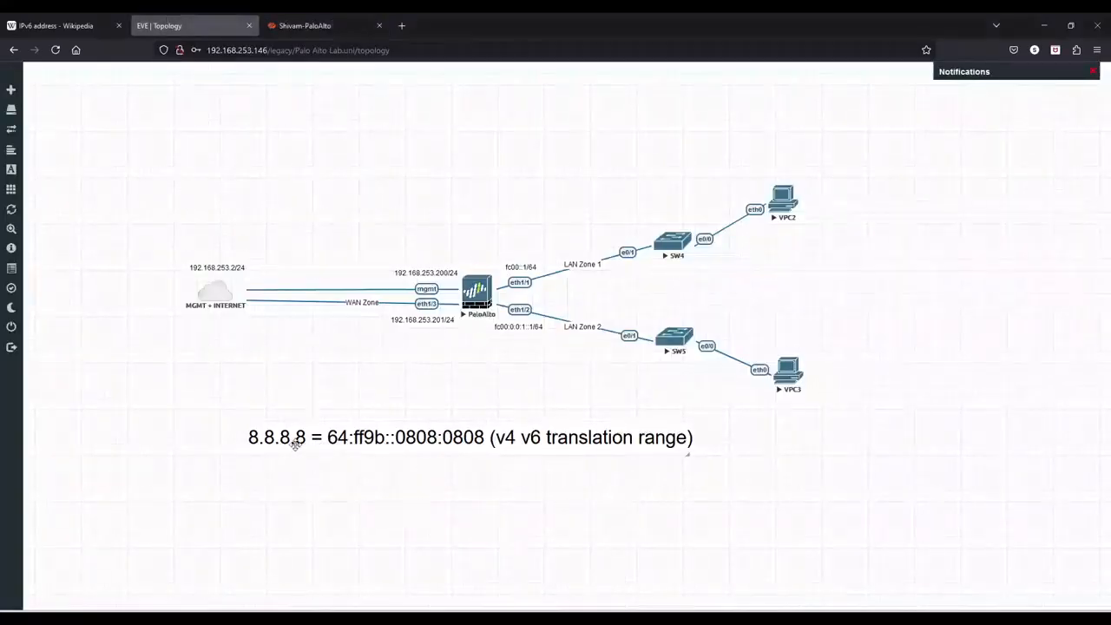
{"action": "mouse_move", "coordinate": [760, 617]}
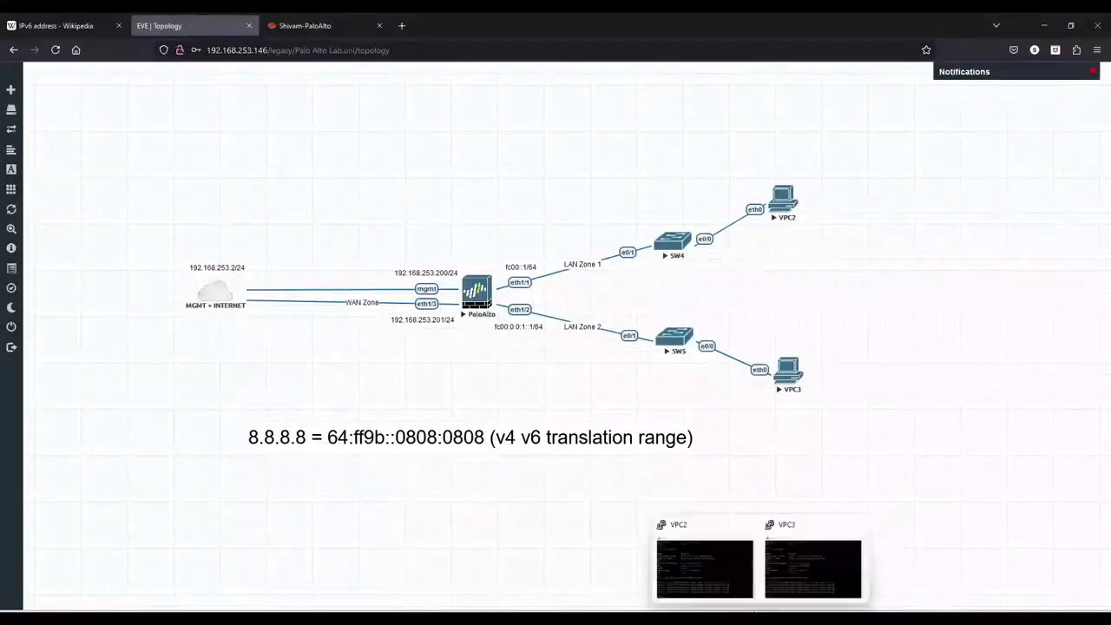
{"action": "left_click", "coordinate": [743, 588]}
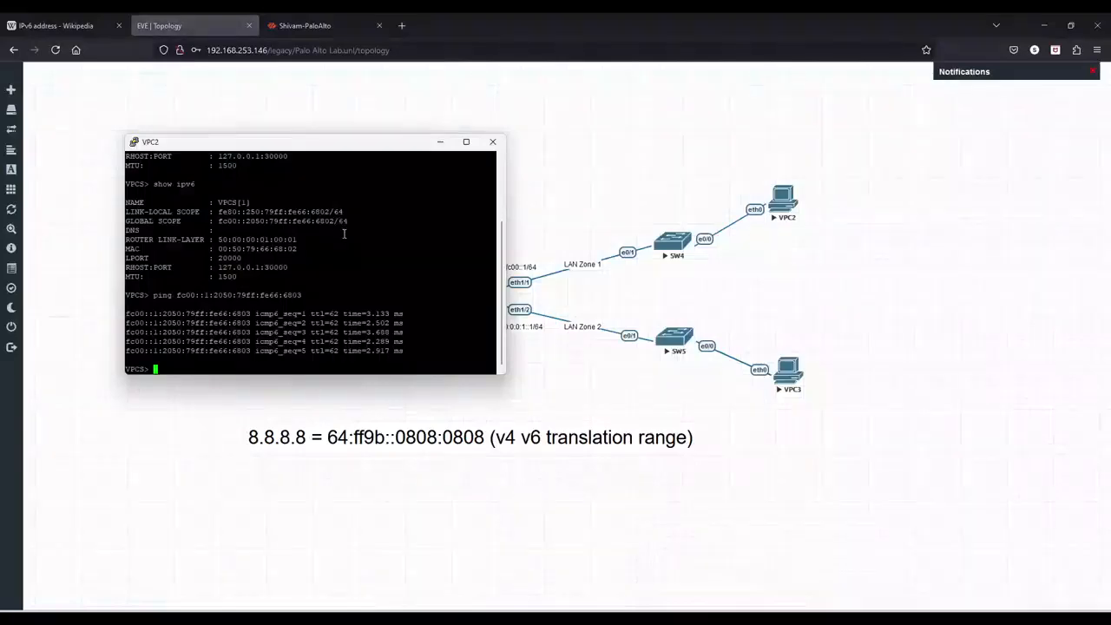
{"action": "type", "text": "ping "}
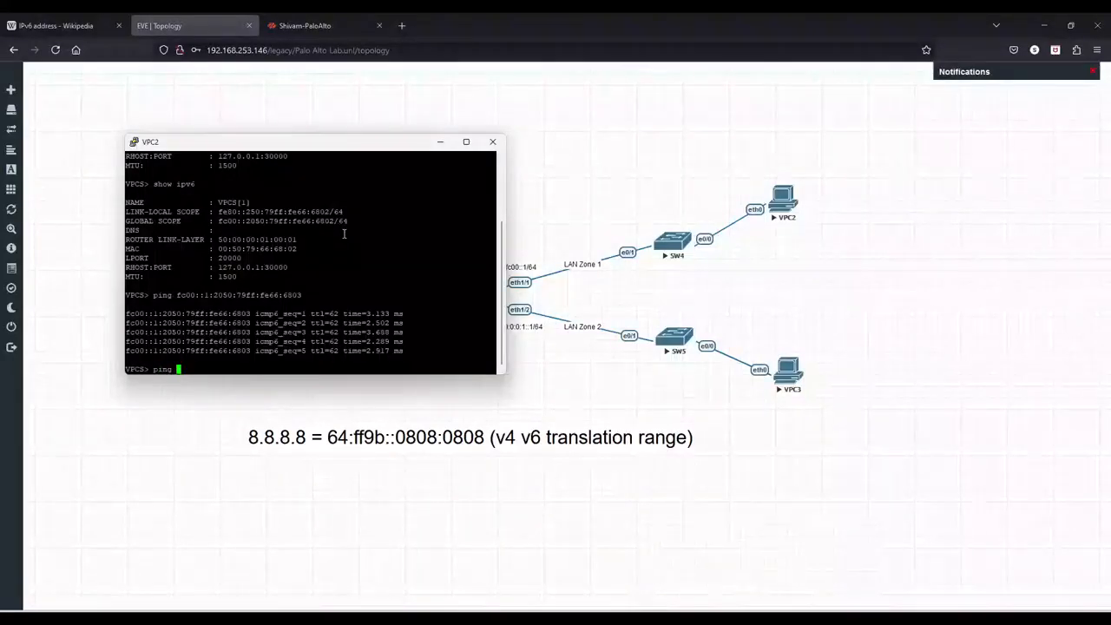
{"action": "type", "text": "64:"}
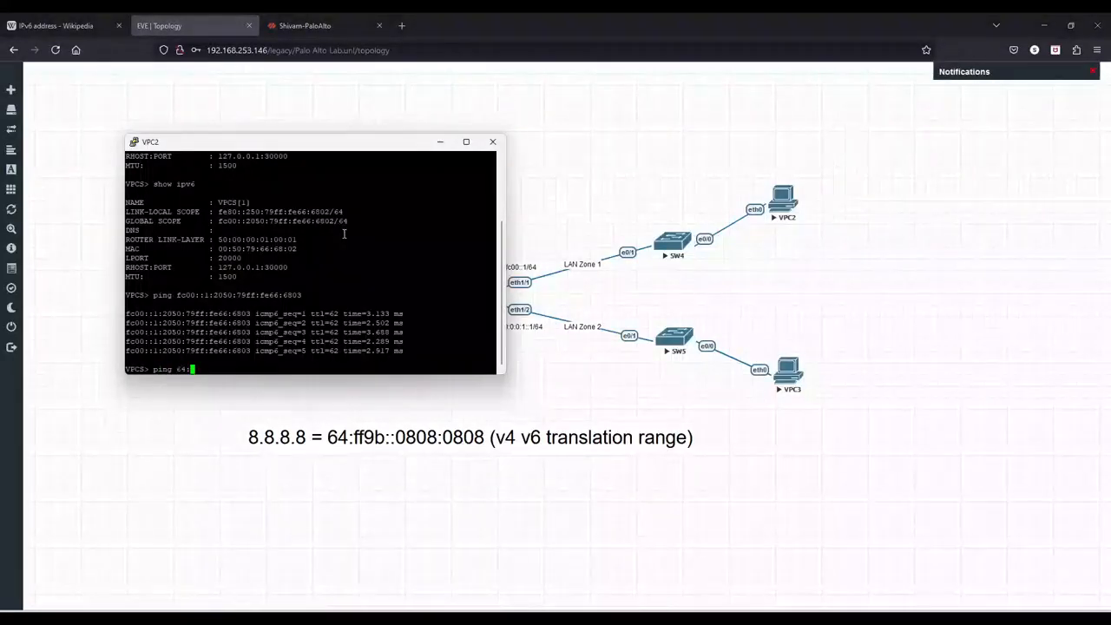
{"action": "type", "text": "ff9b::0808:0808"}
- Enter the same ping 64:ff9b::0808:0808 command in the VPC3 console
{"action": "left_click", "coordinate": [785, 572]}
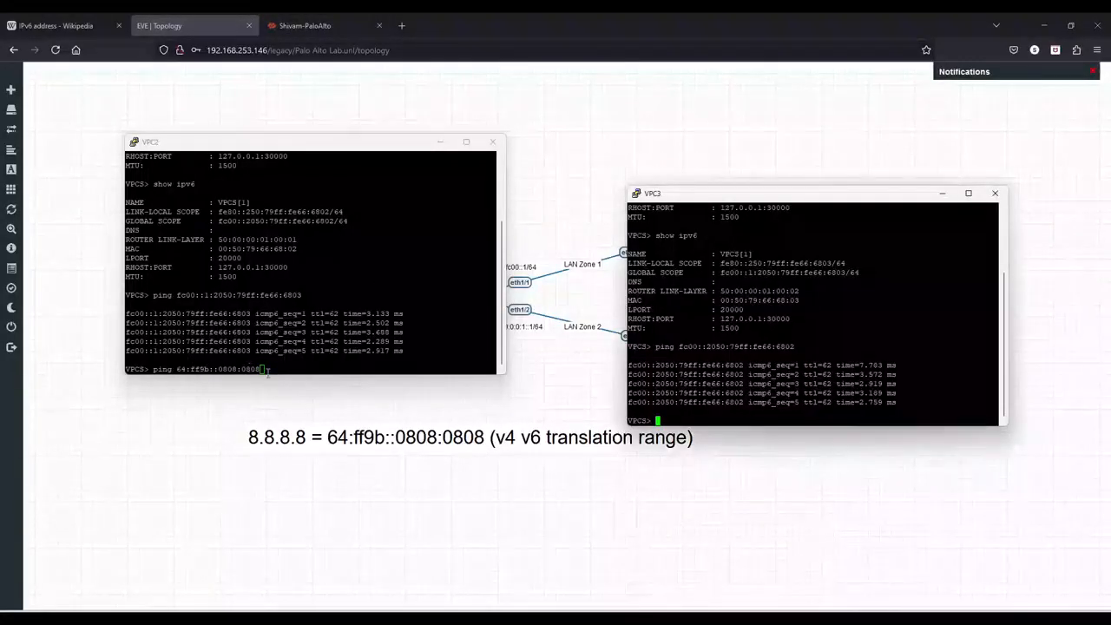
{"action": "left_click", "coordinate": [173, 349]}
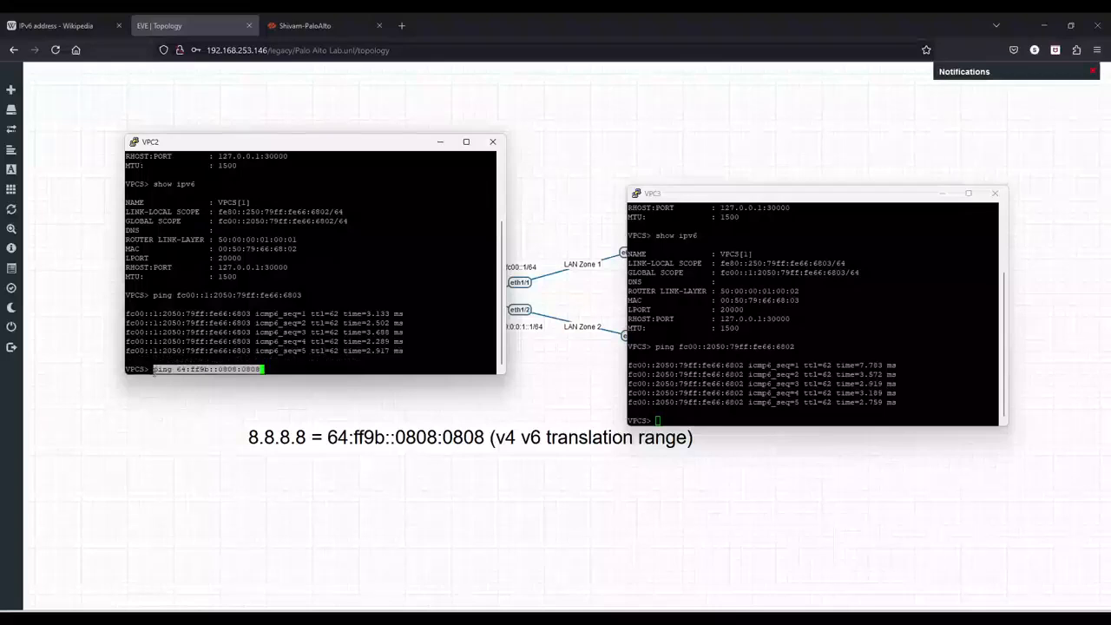
{"action": "left_click", "coordinate": [805, 331]}
{"action": "right_click", "coordinate": [814, 326]}
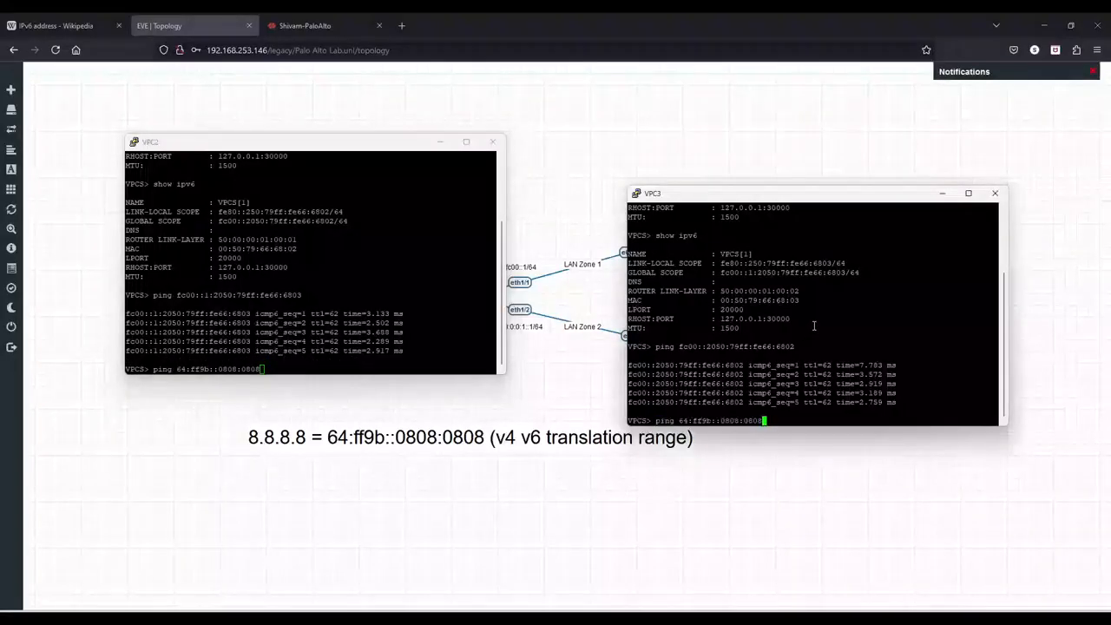
- Return to the firewall and close the commit status dialog once the commit finishes
{"action": "left_click", "coordinate": [304, 25]}
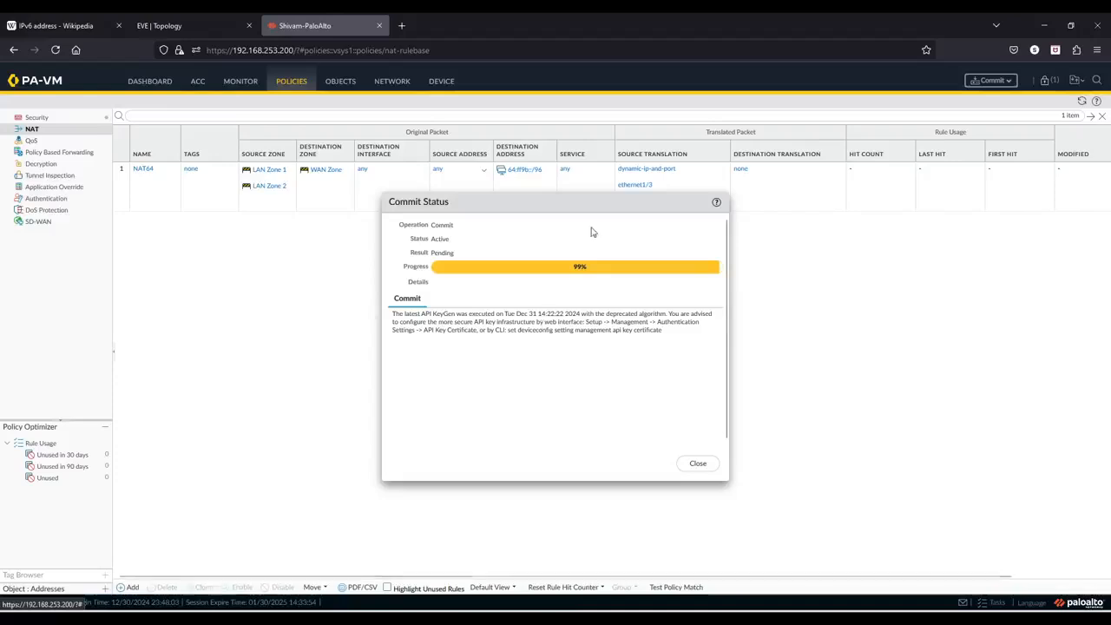
{"action": "left_click_drag", "start_coordinate": [590, 205], "coordinate": [554, 303]}
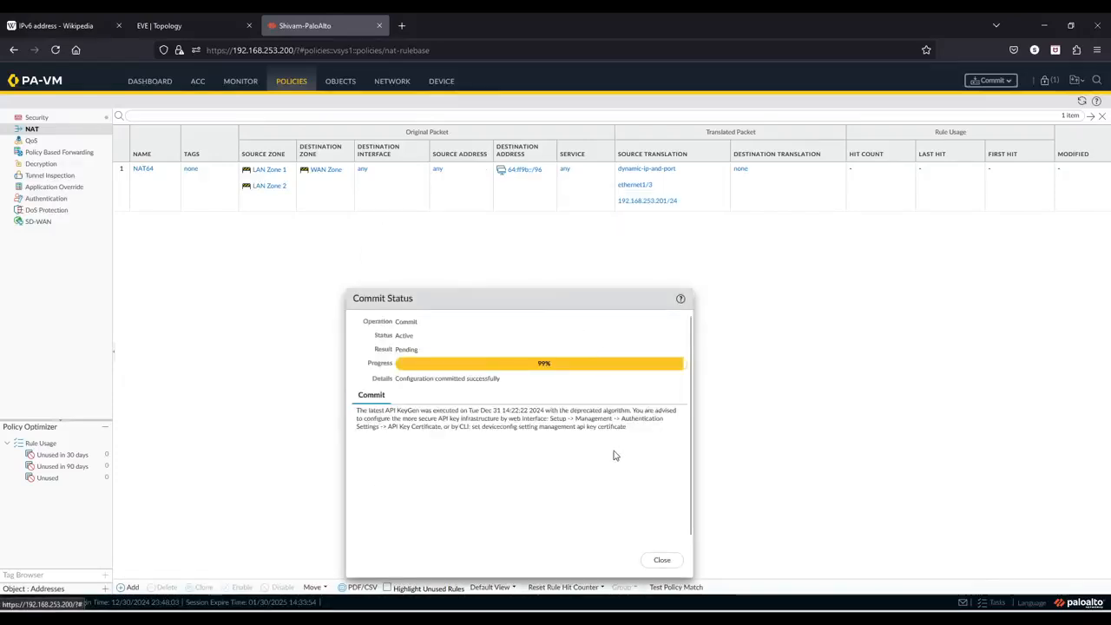
{"action": "left_click", "coordinate": [662, 560]}
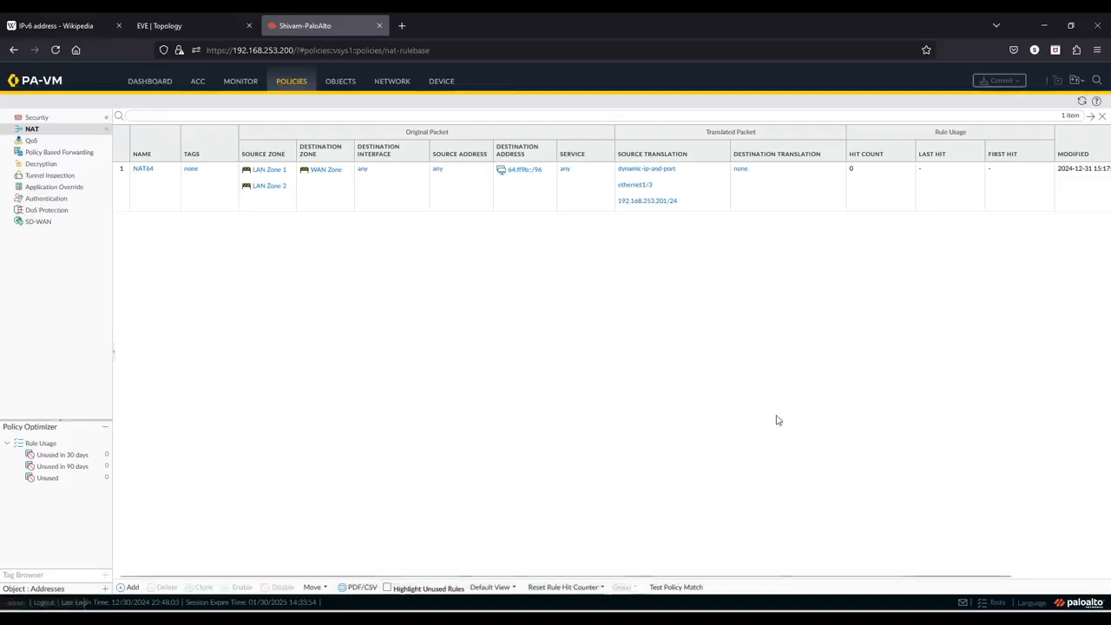
- Run the ping 64:ff9b::0808:0808 again from the VPC2 console
{"action": "left_click", "coordinate": [243, 82]}
{"action": "left_click", "coordinate": [193, 25]}
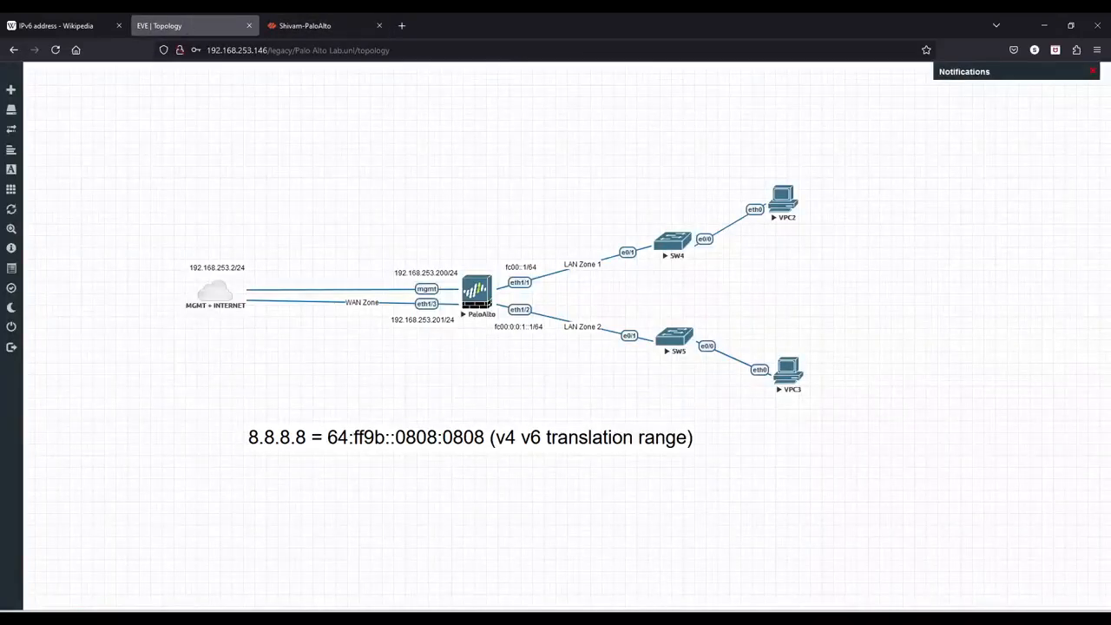
{"action": "left_click", "coordinate": [707, 550]}
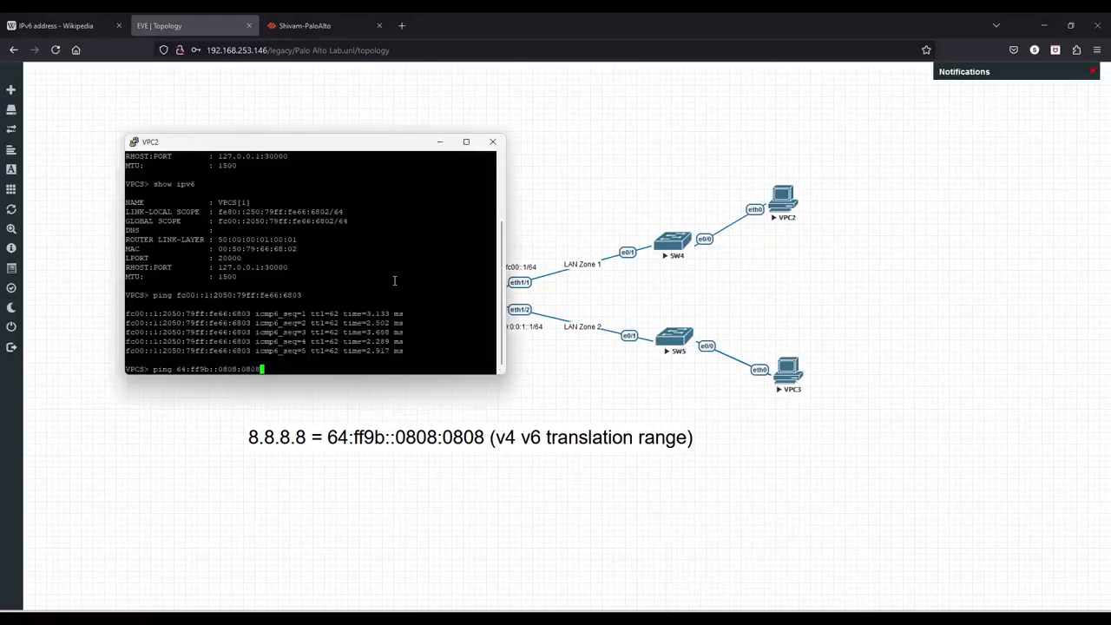
{"action": "key", "text": "Return"}
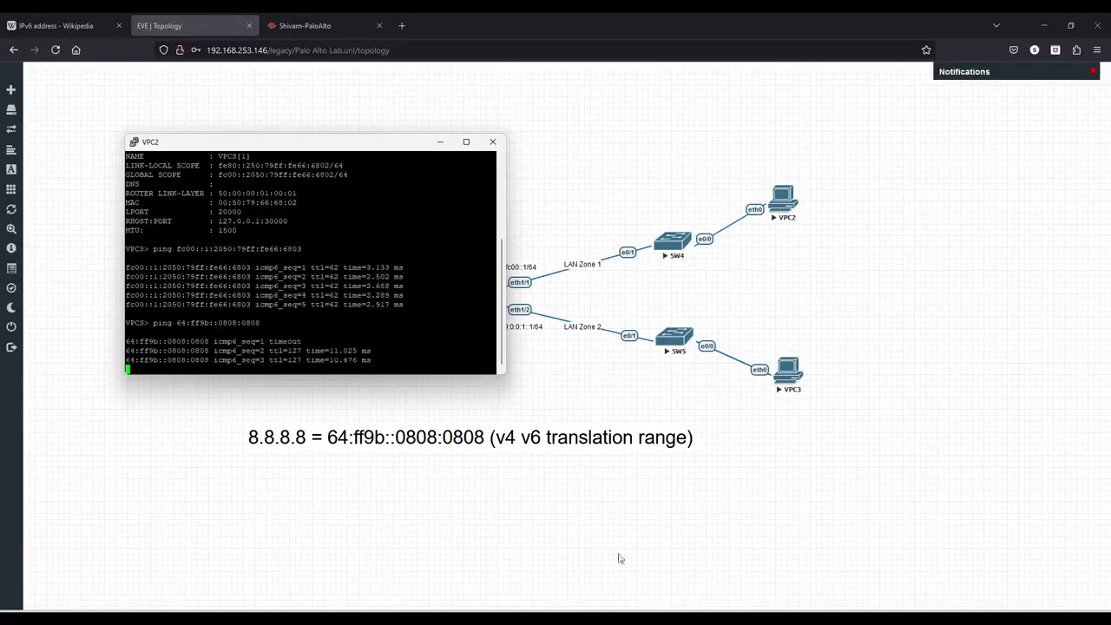
- Run the same ping 64:ff9b::0808:0808 from the VPC3 console
{"action": "mouse_move", "coordinate": [759, 612]}
{"action": "left_click", "coordinate": [779, 584]}
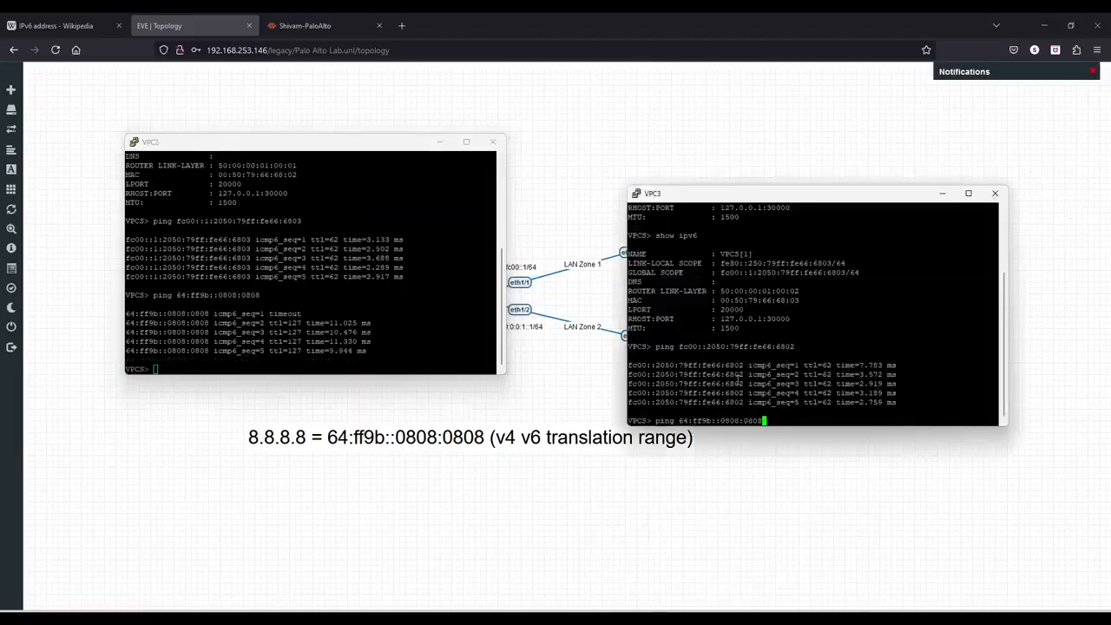
{"action": "key", "text": "Return"}
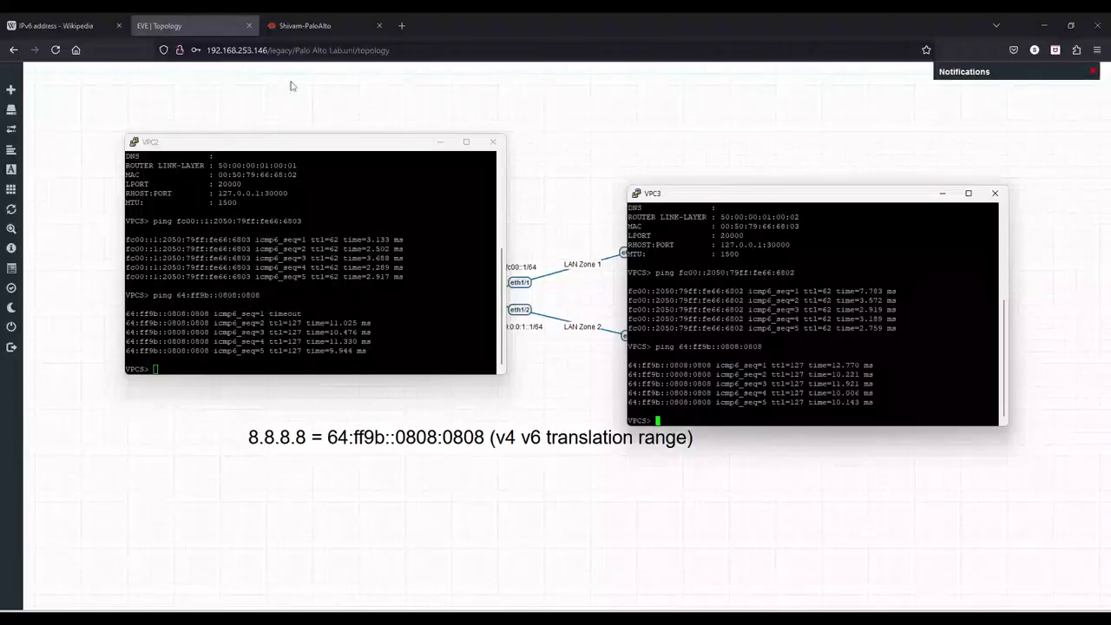
- Return to the firewall's traffic log, refresh it and widen the Source column
{"action": "left_click", "coordinate": [348, 25]}
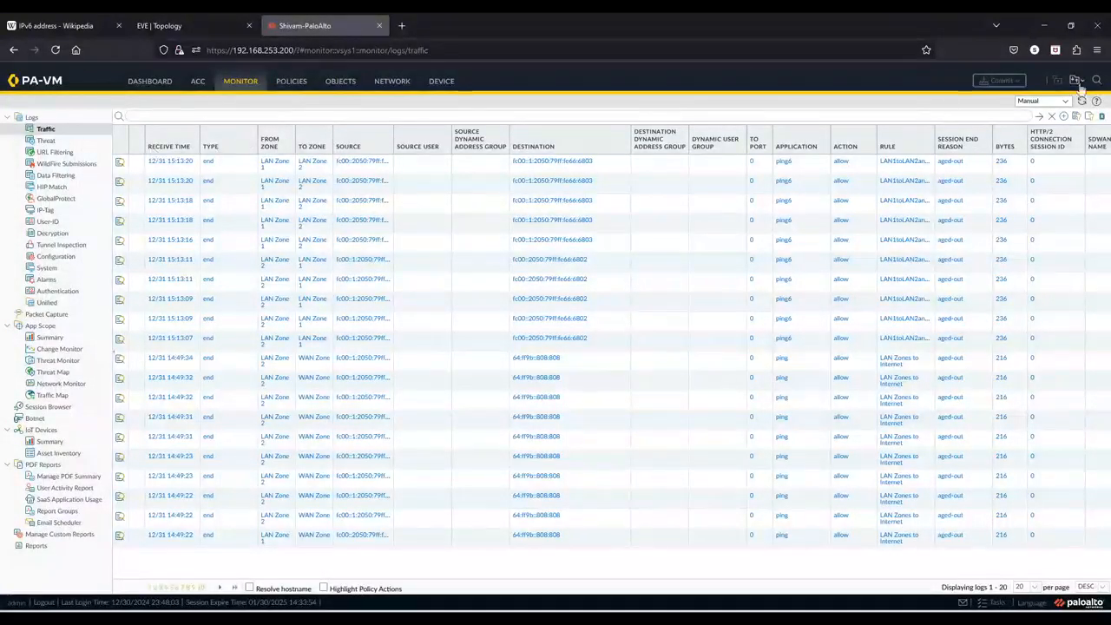
{"action": "left_click", "coordinate": [1082, 101]}
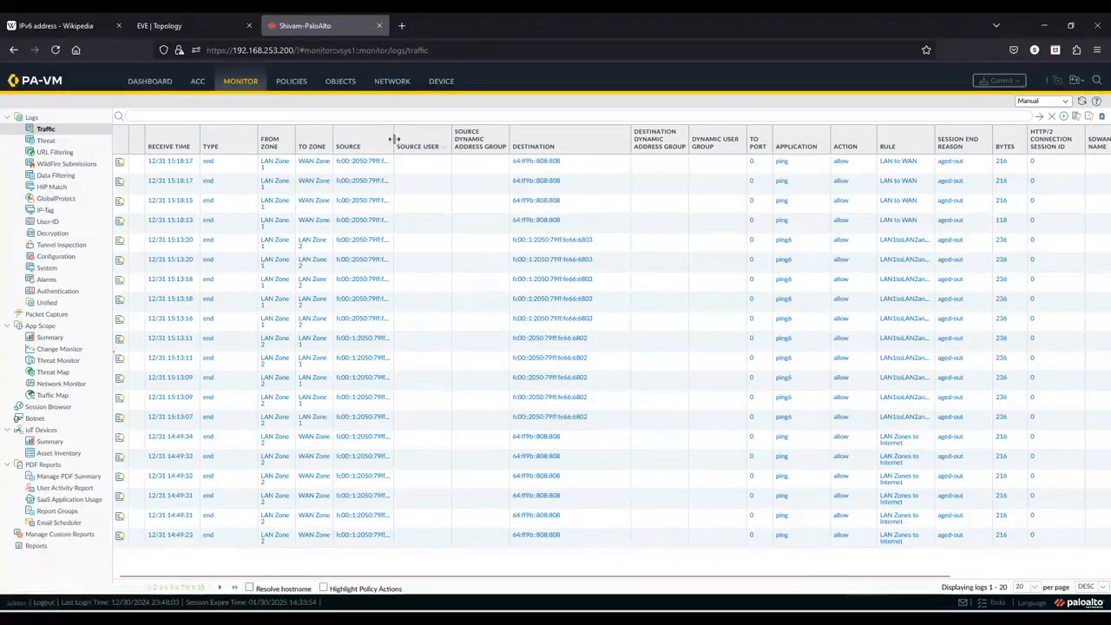
{"action": "left_click_drag", "start_coordinate": [393, 139], "coordinate": [564, 141]}
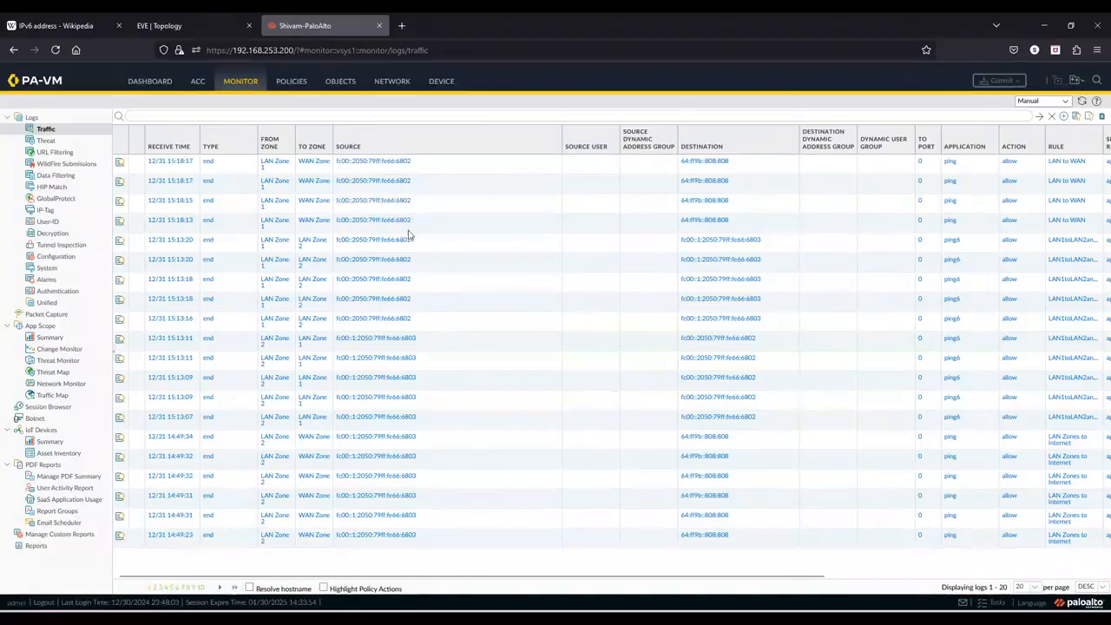
- Open the detailed log view of a LAN to WAN ping session and examine its source, destination and NAT IP addresses
{"action": "left_click", "coordinate": [119, 224]}
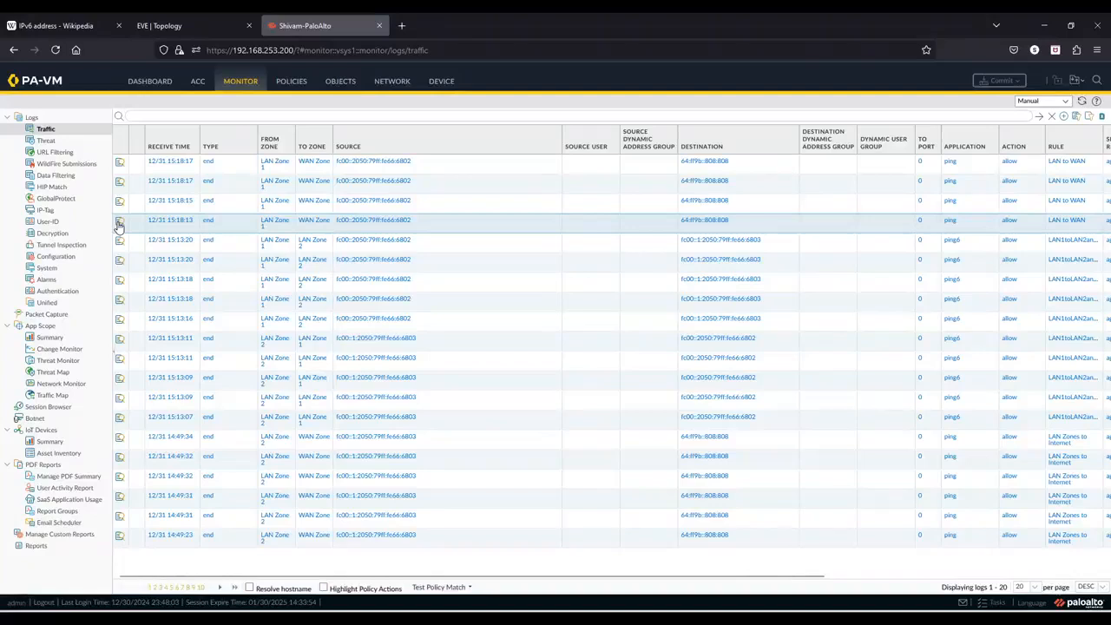
{"action": "left_click", "coordinate": [119, 224]}
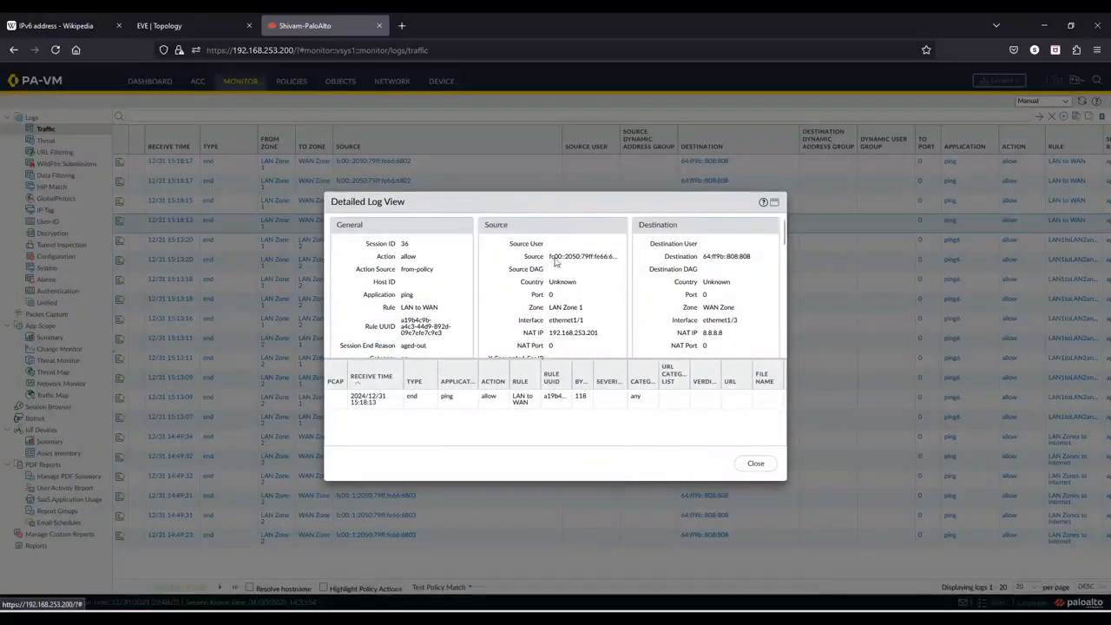
{"action": "left_click_drag", "start_coordinate": [555, 257], "coordinate": [612, 259]}
{"action": "left_click", "coordinate": [613, 259]}
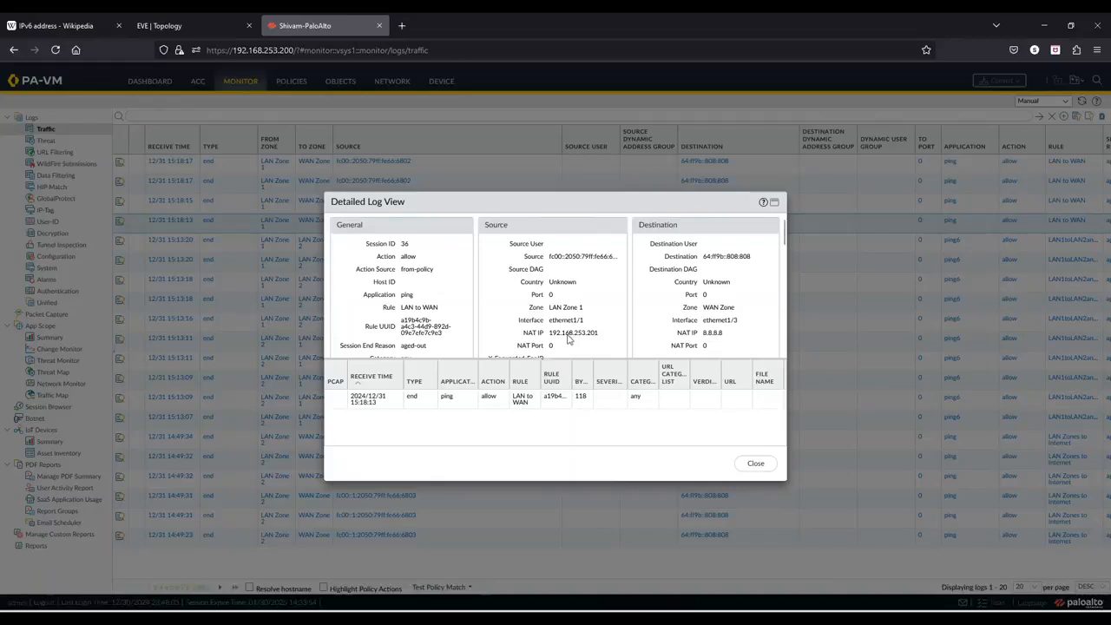
{"action": "left_click_drag", "start_coordinate": [568, 338], "coordinate": [603, 336]}
{"action": "left_click", "coordinate": [602, 337]}
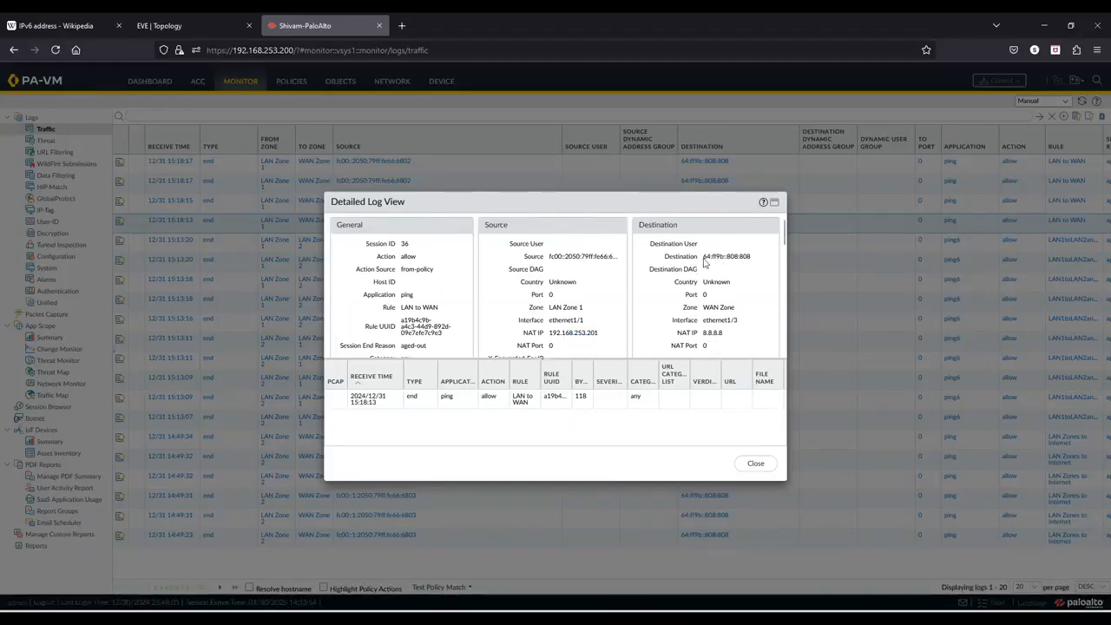
{"action": "left_click_drag", "start_coordinate": [702, 256], "coordinate": [750, 259]}
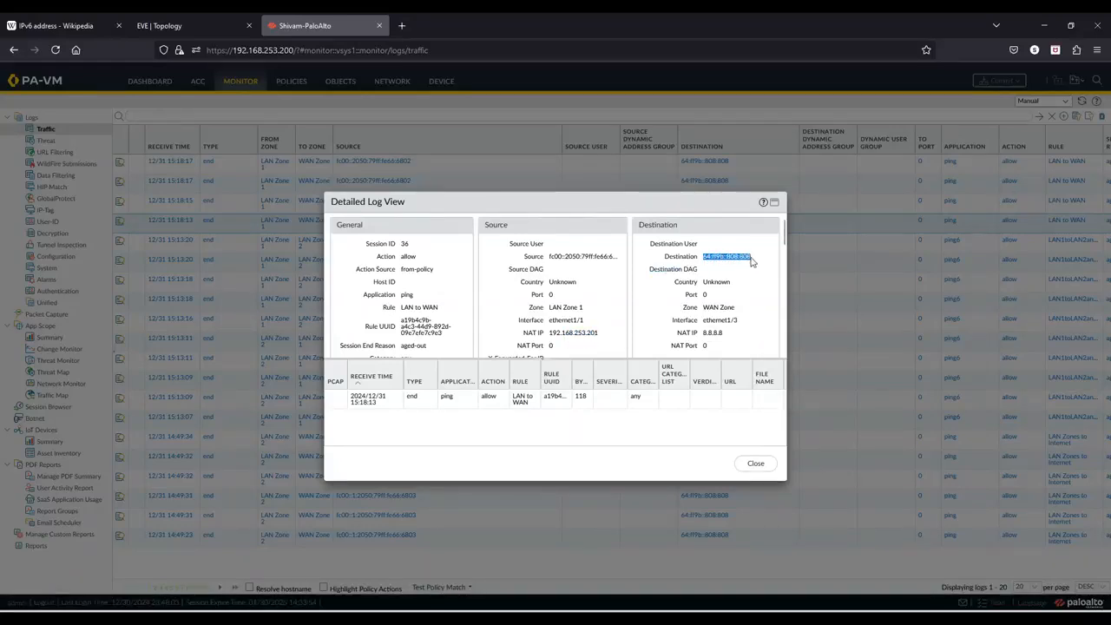
{"action": "left_click", "coordinate": [751, 261]}
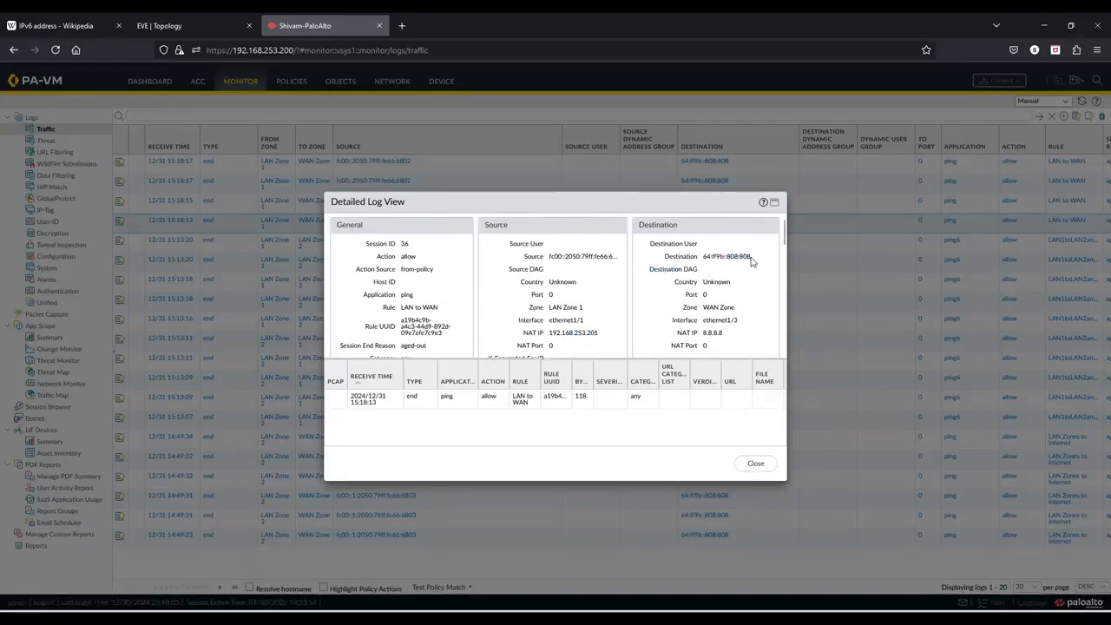
{"action": "mouse_move", "coordinate": [707, 331]}
{"action": "left_mouse_down"}
{"action": "mouse_move", "coordinate": [727, 329]}
{"action": "mouse_move", "coordinate": [704, 332]}
{"action": "left_mouse_up"}
{"action": "left_click", "coordinate": [726, 329]}
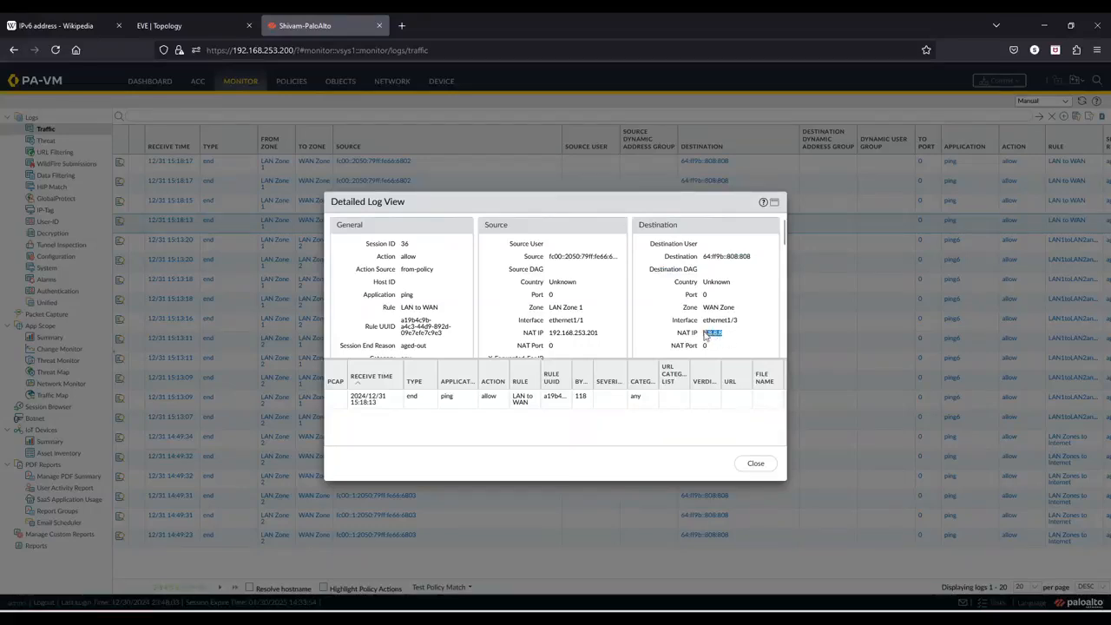
{"action": "left_click", "coordinate": [705, 333]}
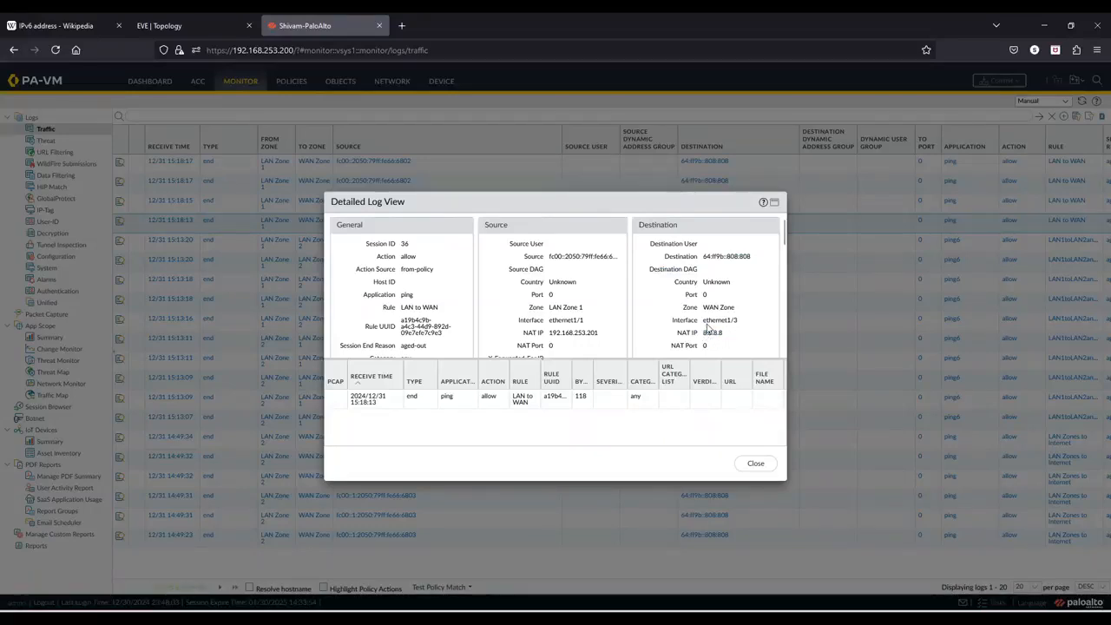